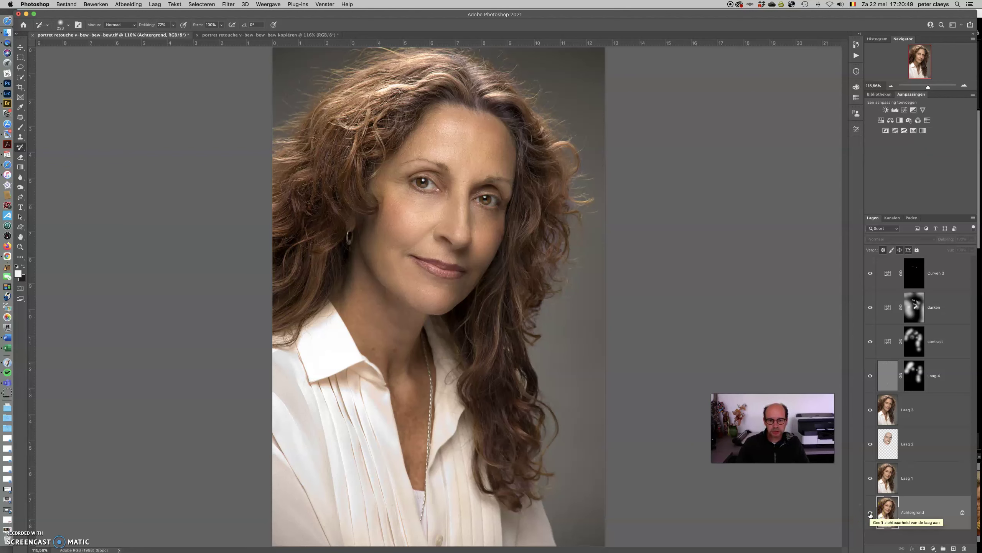
# Toggle the original layer's visibility to compare it with the retouched portrait
pyautogui.keyDown('alt'); pyautogui.click(870, 512); pyautogui.keyUp('alt')
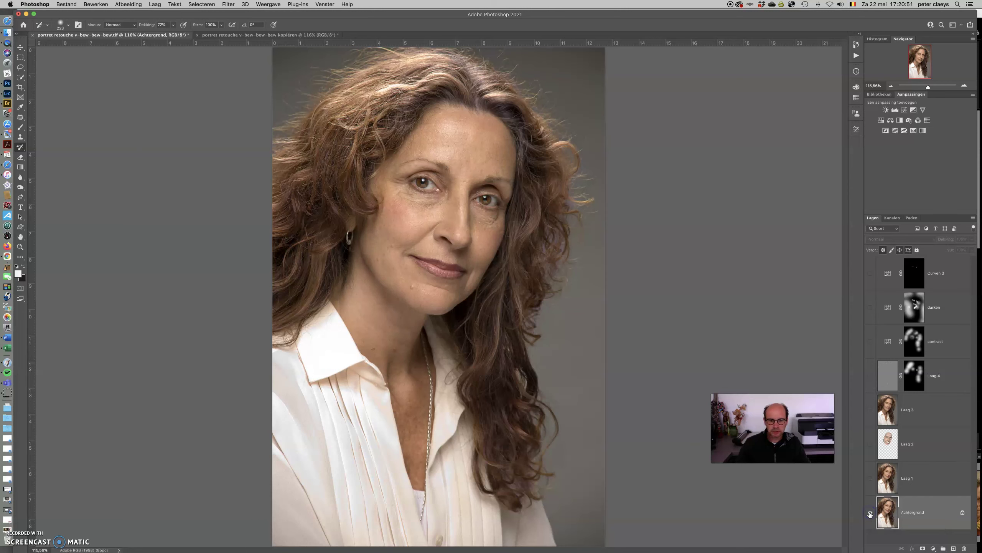
pyautogui.keyDown('alt'); pyautogui.click(870, 513); pyautogui.keyUp('alt')
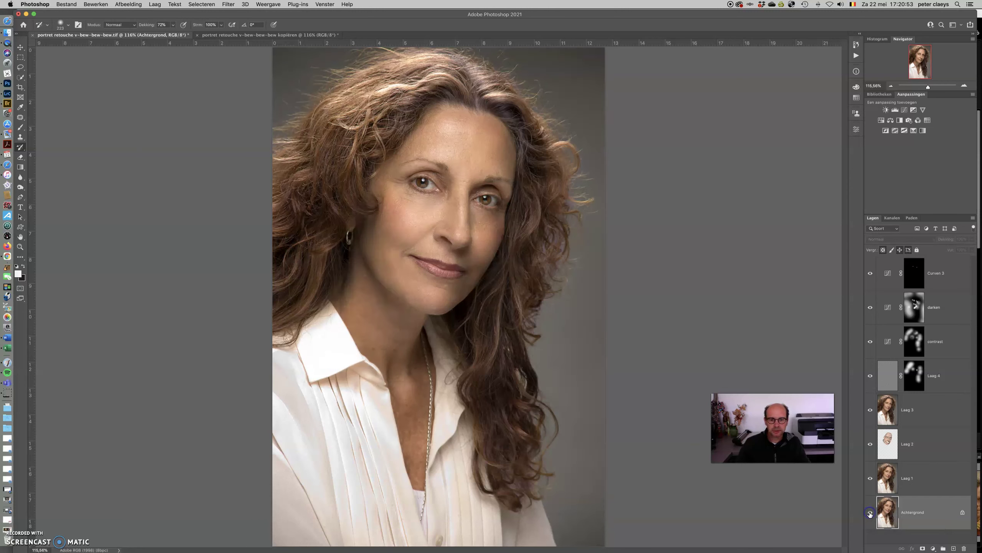
pyautogui.click(871, 513)
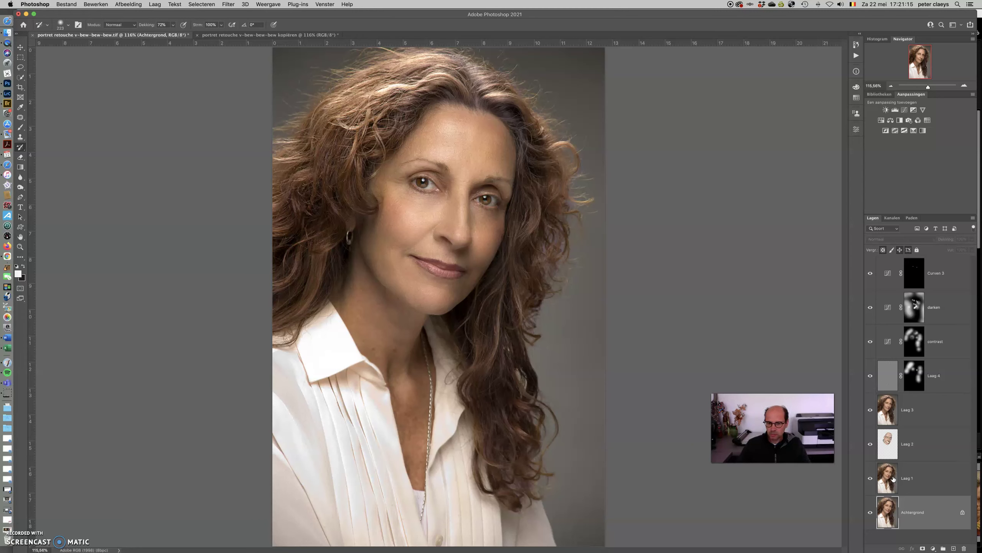
# In the kopiëren copy, duplicate the Achtergrond layer and name it 'retouche'
pyautogui.click(233, 35)
pyautogui.click(943, 274)
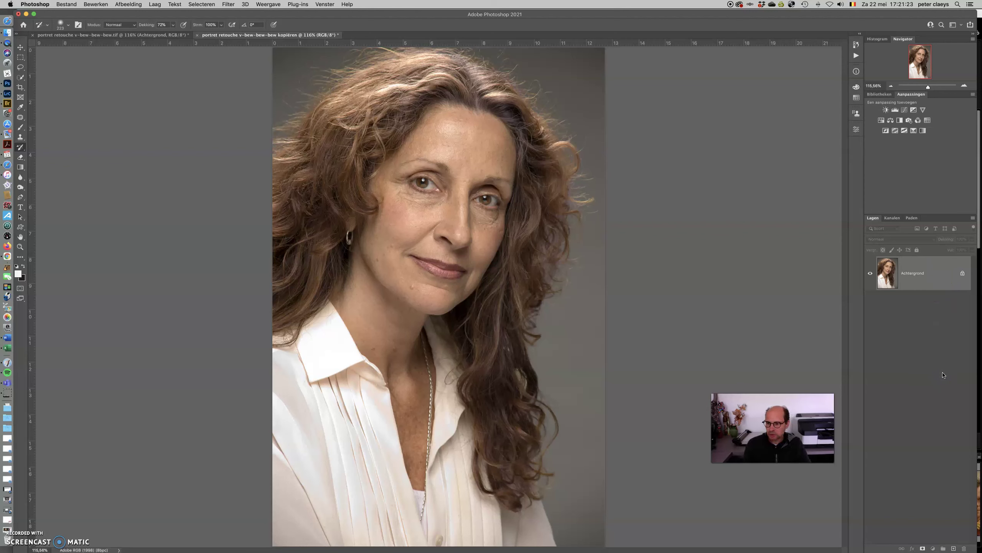
pyautogui.press('super+j')
pyautogui.click(908, 274)
pyautogui.write('retouche')
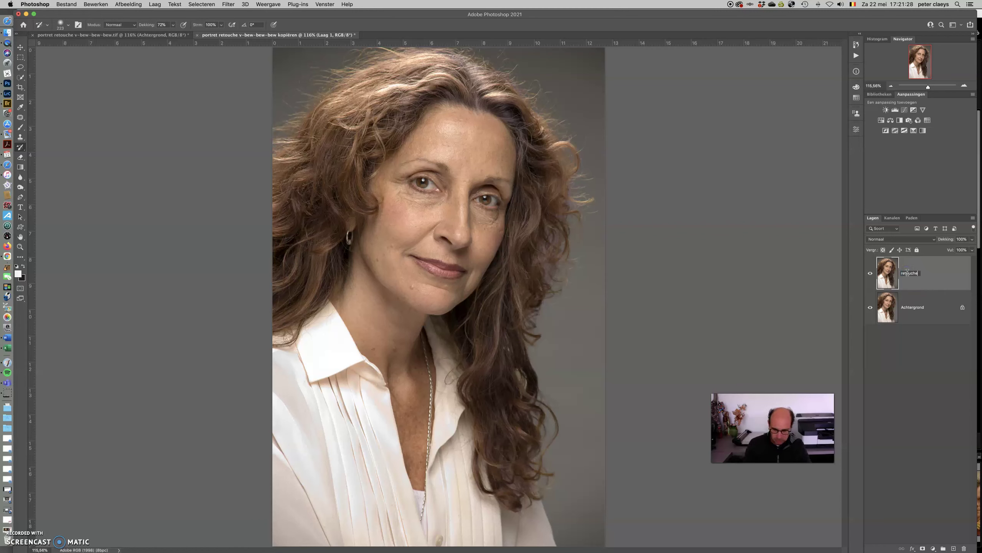
pyautogui.press('Return')
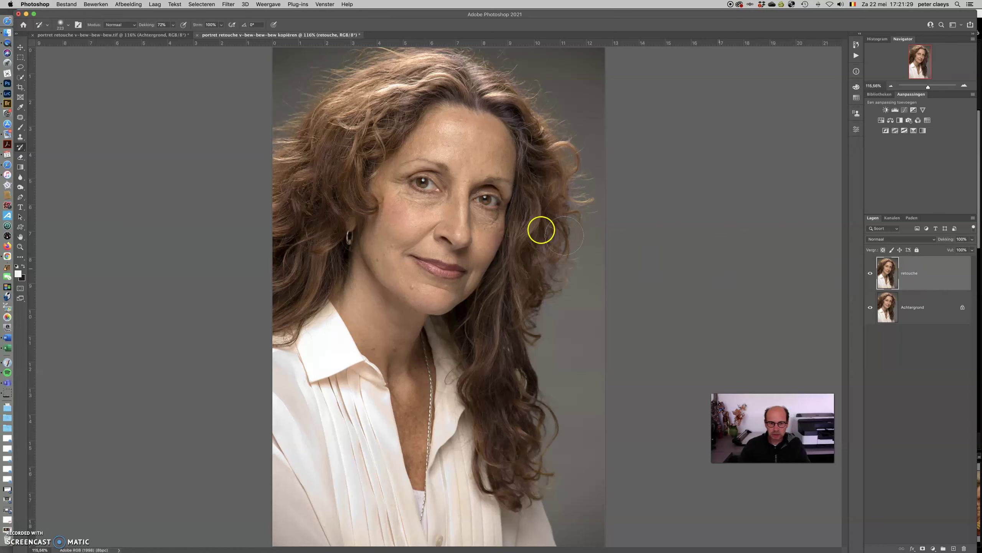
pyautogui.click(21, 118)
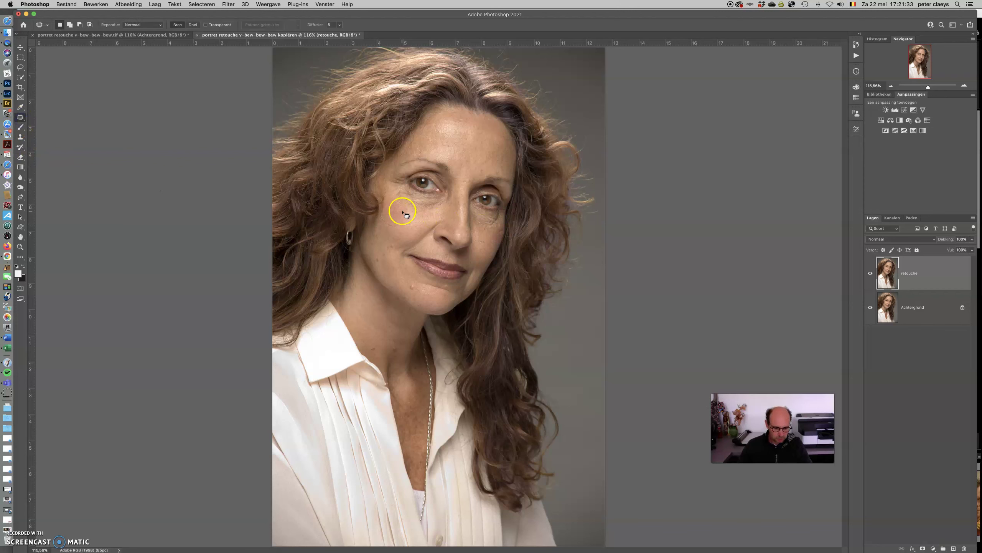
# Patch the bag under the left eye and fade the patch to 46%
pyautogui.click(395, 196)
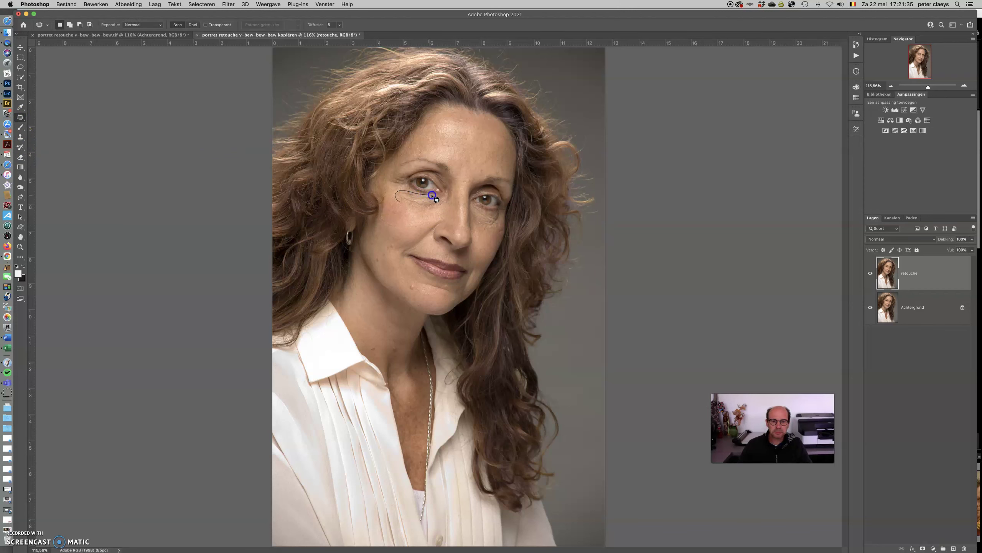
pyautogui.moveTo(427, 210); pyautogui.dragTo(422, 211)
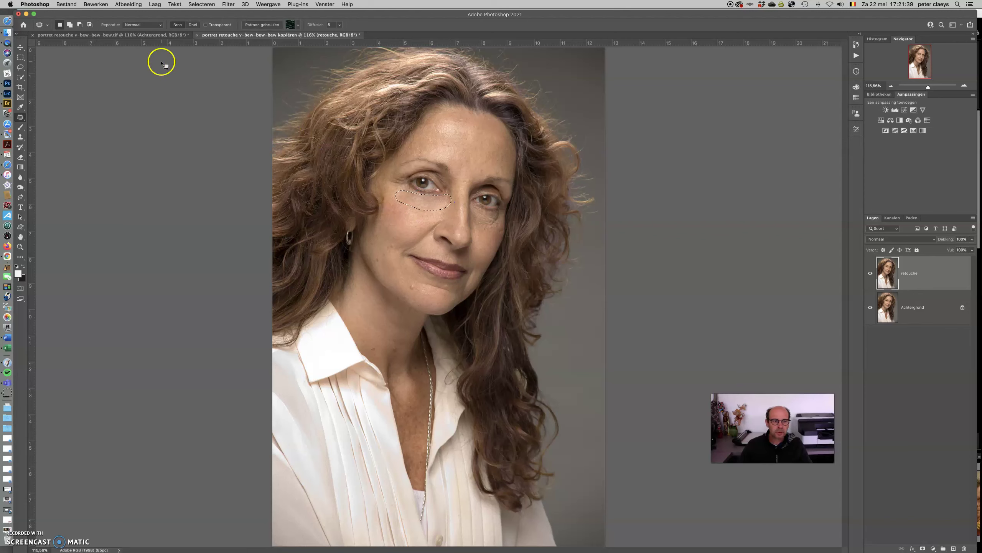
pyautogui.click(94, 4)
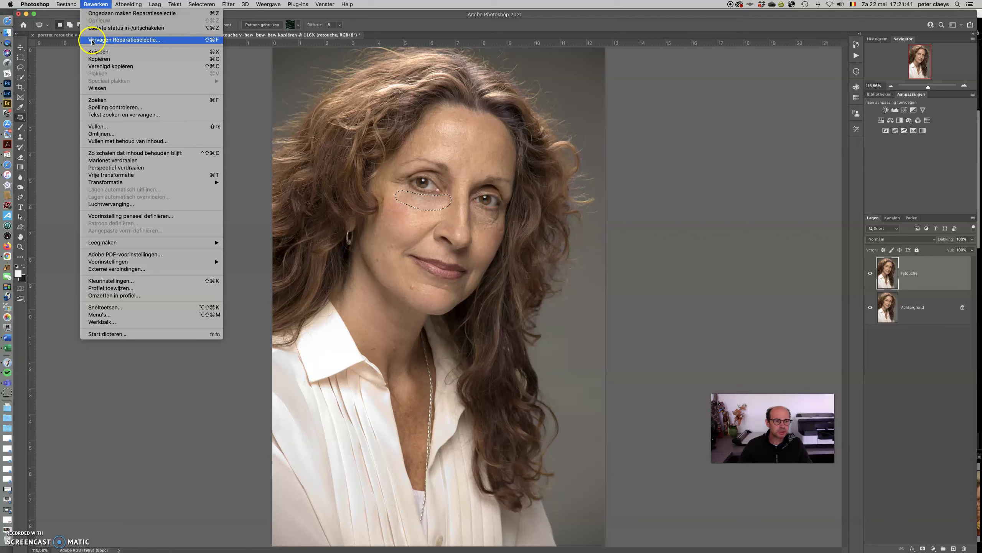
pyautogui.click(93, 40)
pyautogui.moveTo(724, 182); pyautogui.dragTo(725, 182)
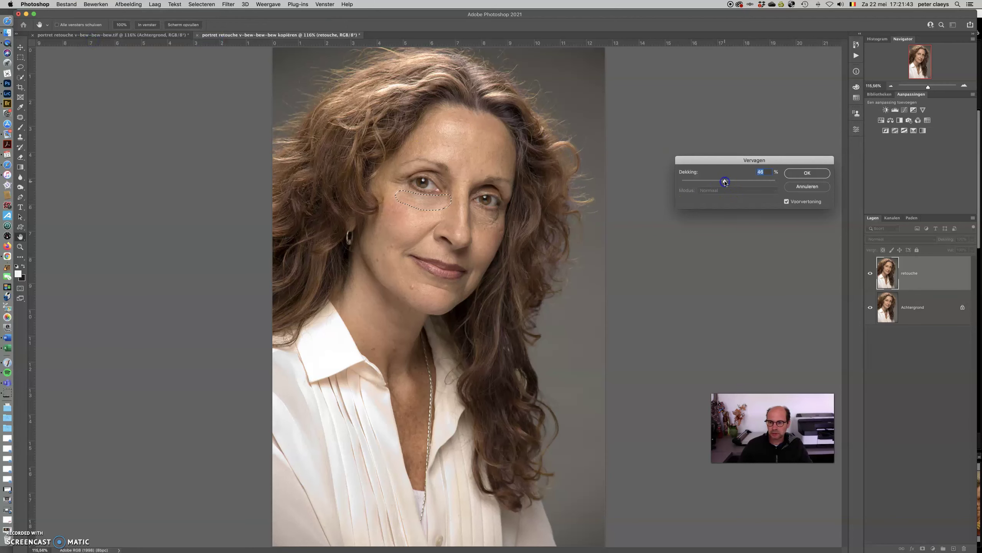
pyautogui.click(807, 173)
# Patch the bag under the right eye with skin from below, faded to 38%
pyautogui.moveTo(477, 223); pyautogui.dragTo(476, 210)
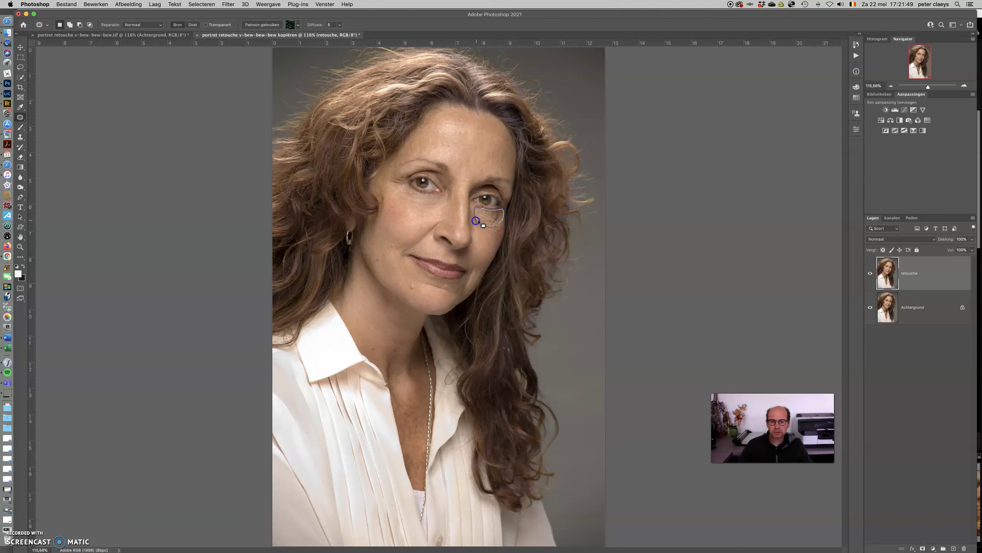
pyautogui.moveTo(486, 220); pyautogui.dragTo(486, 235)
pyautogui.click(101, 4)
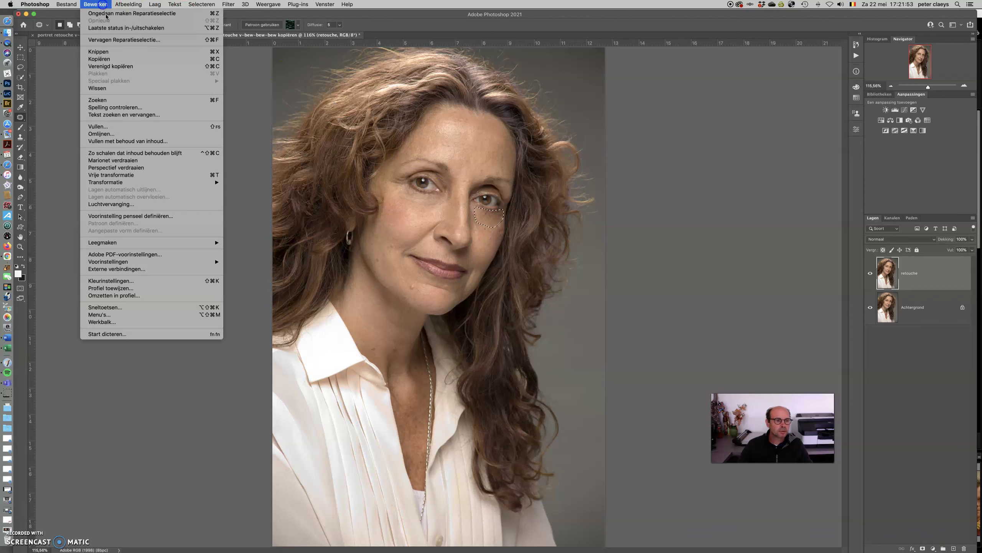
pyautogui.click(106, 40)
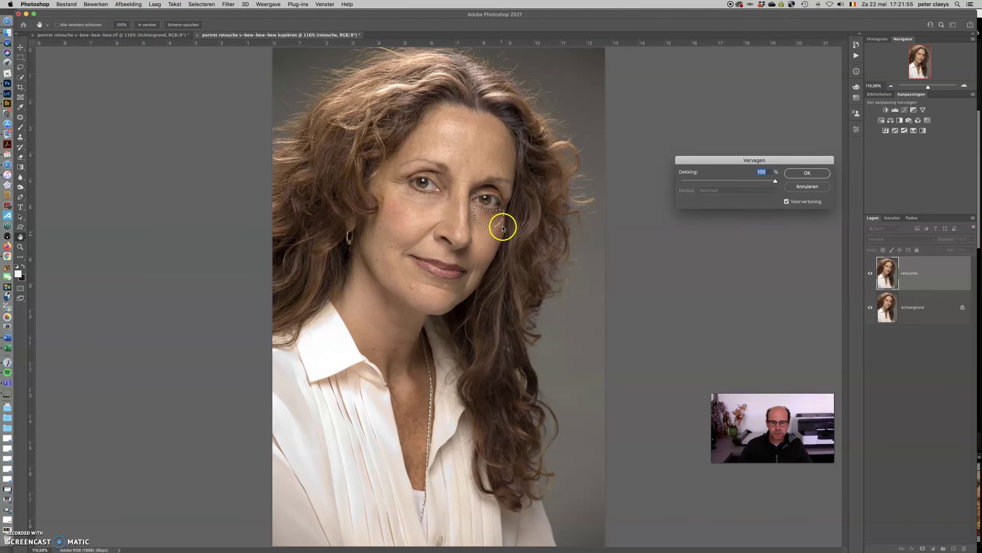
pyautogui.click(717, 181)
pyautogui.click(798, 175)
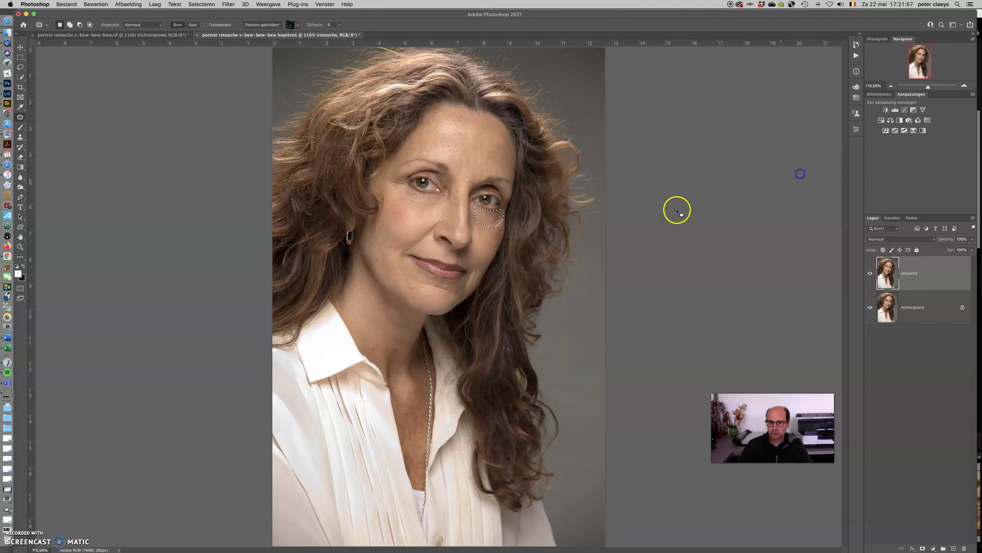
pyautogui.keyDown('super'); pyautogui.click(447, 250); pyautogui.keyUp('super')
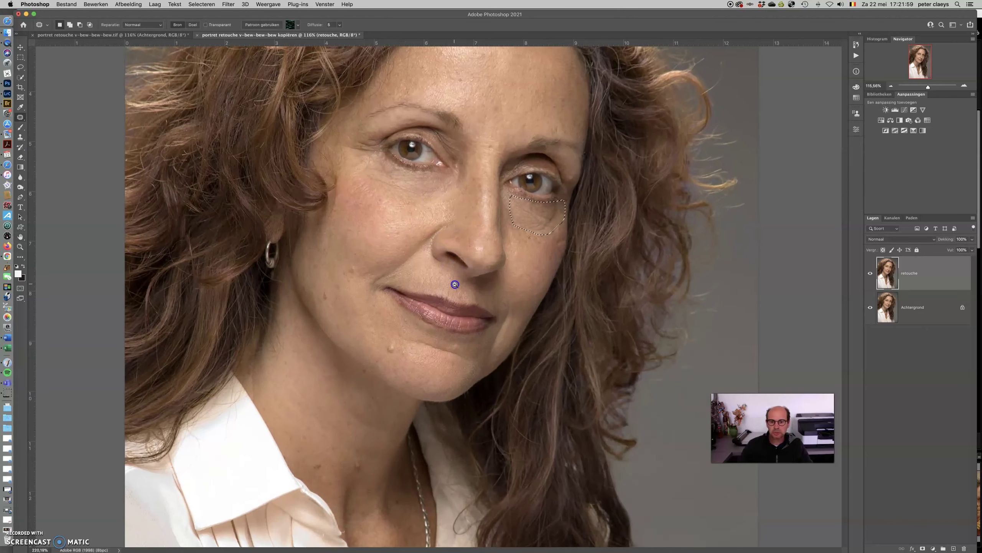
# Patch the line on the right cheek and fade the repair
pyautogui.press('super+d')
pyautogui.moveTo(533, 238); pyautogui.dragTo(561, 236)
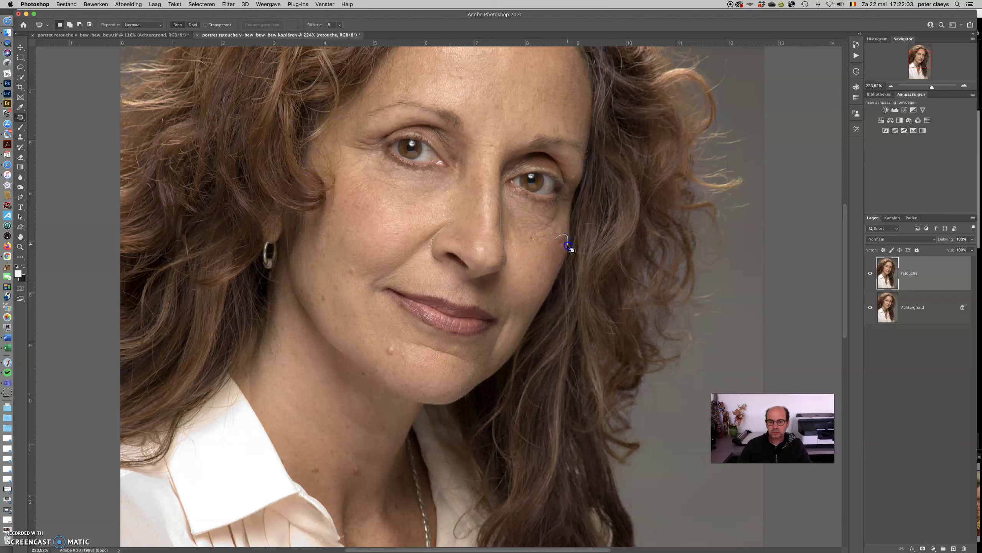
pyautogui.moveTo(566, 235); pyautogui.dragTo(542, 259)
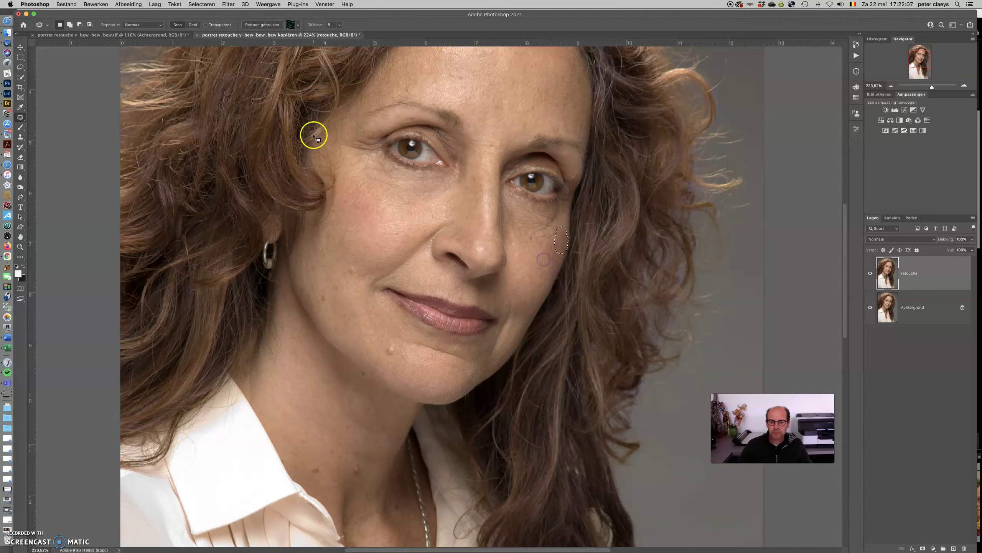
pyautogui.click(95, 6)
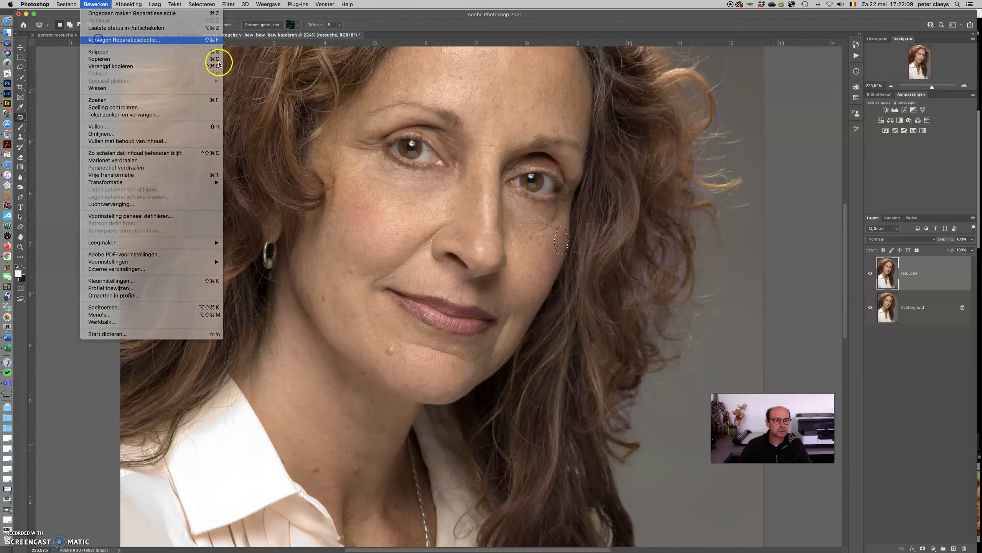
pyautogui.click(219, 59)
pyautogui.click(727, 183)
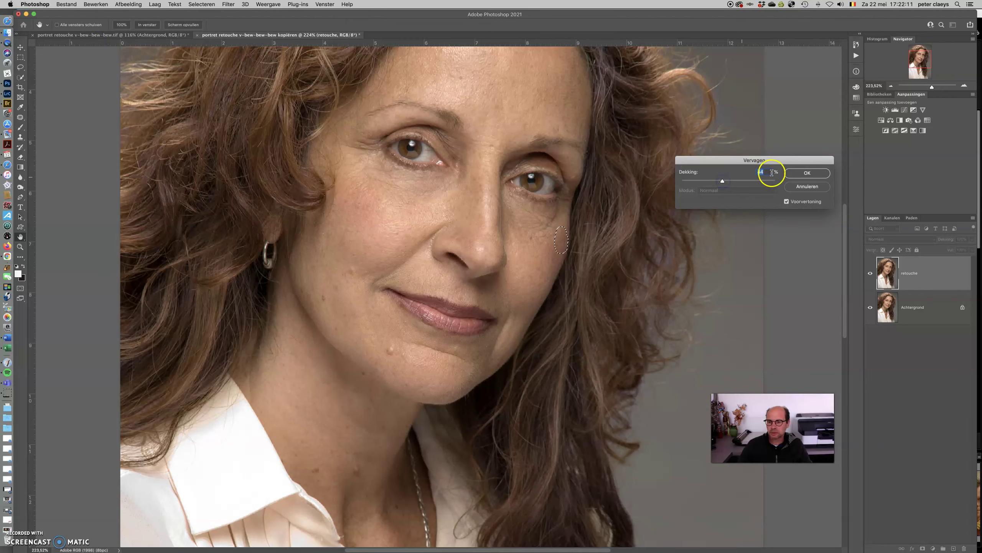
pyautogui.click(797, 173)
# Patch and fade the crow's feet beside the left eye, then deselect
pyautogui.moveTo(383, 133); pyautogui.dragTo(362, 185)
pyautogui.click(95, 5)
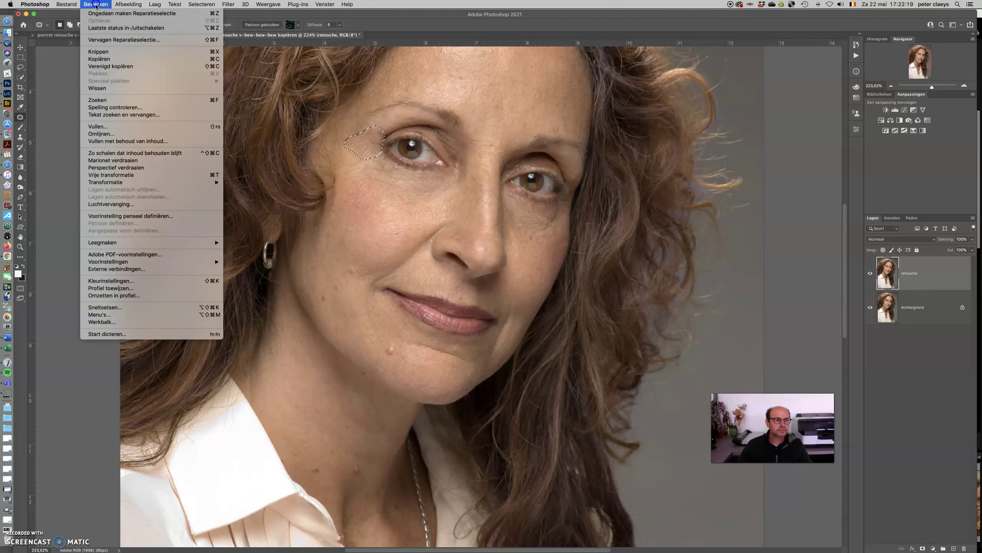
pyautogui.click(100, 40)
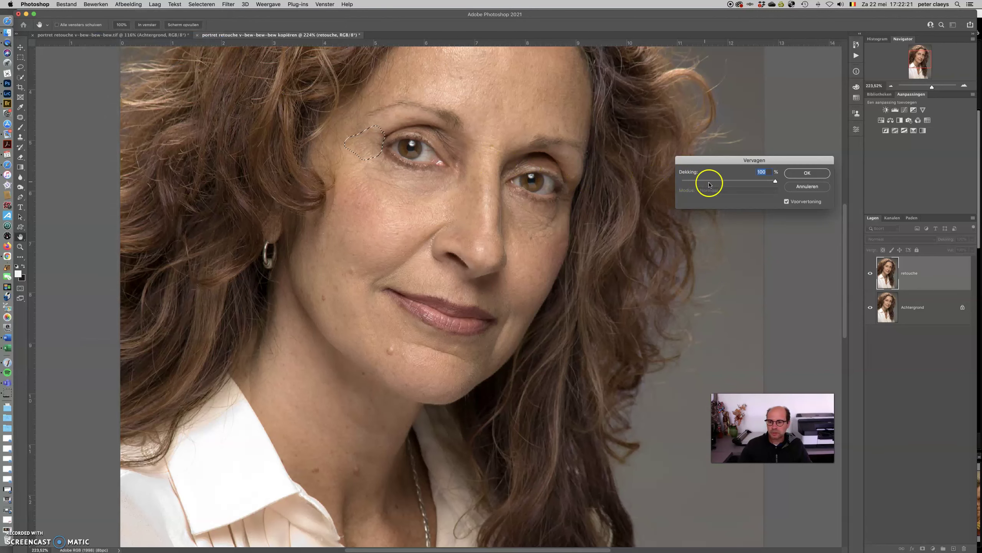
pyautogui.click(807, 172)
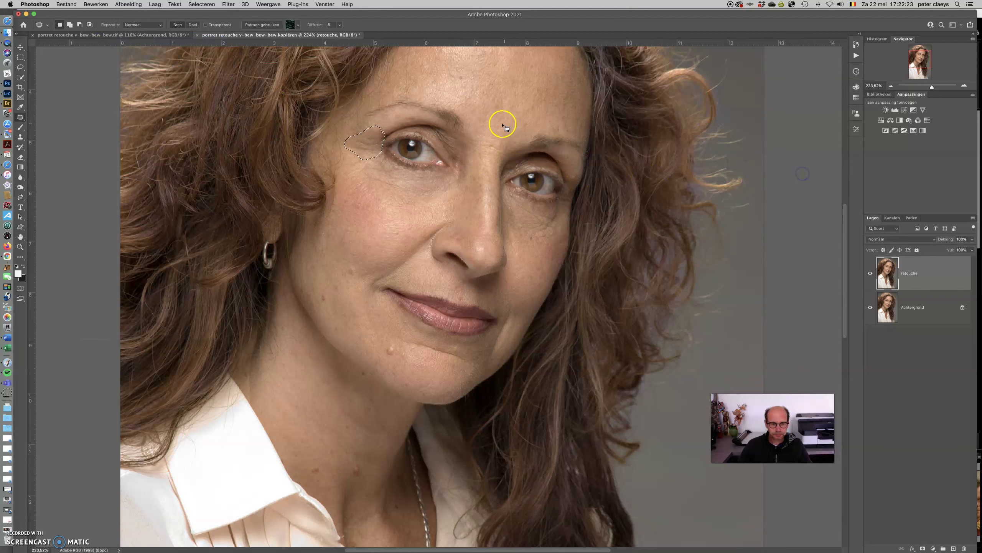
pyautogui.hotkey('ctrl', 'd')
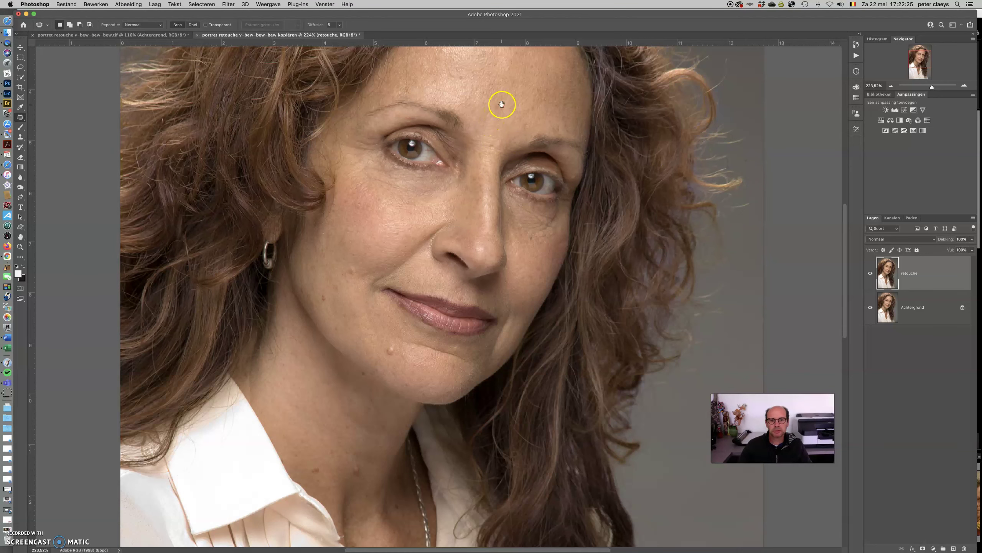
pyautogui.moveTo(502, 103); pyautogui.dragTo(477, 148)
pyautogui.scroll(-2, 495, 125)
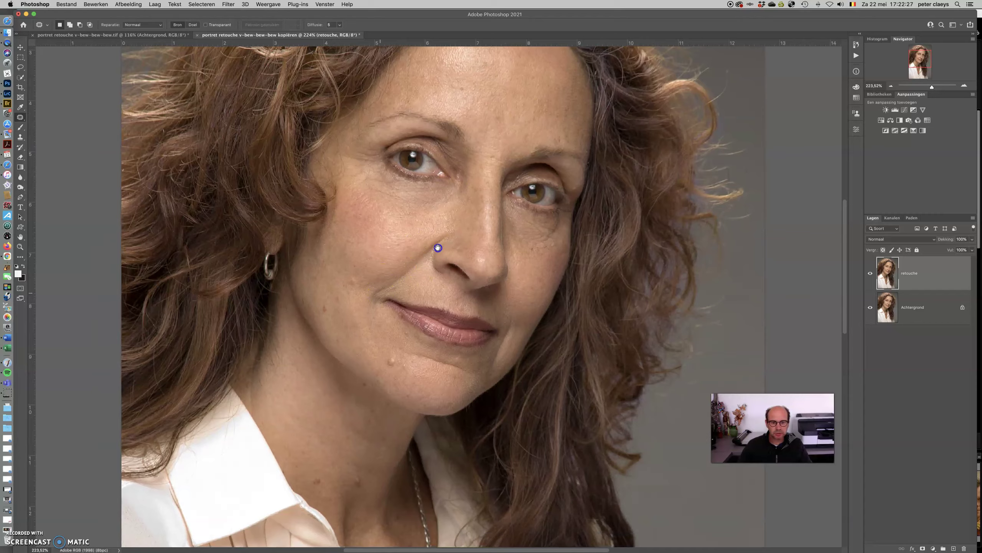
pyautogui.hscroll(-3, 468, 246)
# Patch the mole on the chin and fade the patch to 40%
pyautogui.moveTo(460, 302)
pyautogui.mouseDown()
pyautogui.moveTo(468, 312)
pyautogui.moveTo(441, 296)
pyautogui.mouseUp()
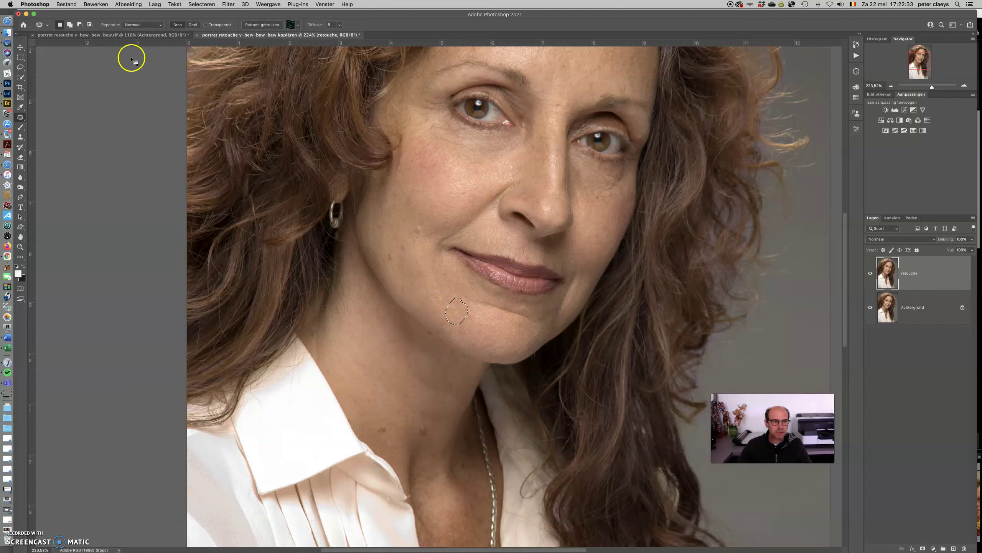
pyautogui.click(96, 5)
pyautogui.click(98, 39)
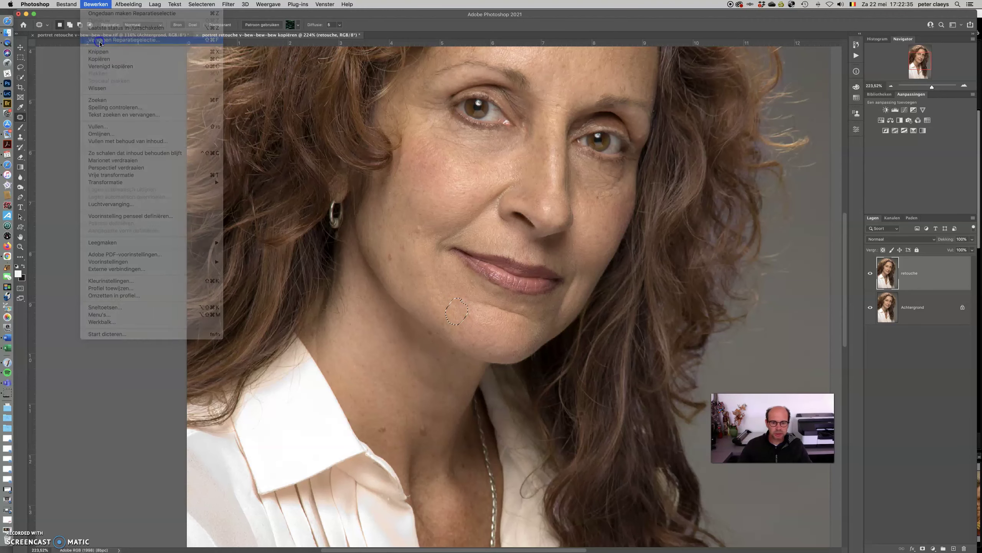
pyautogui.click(720, 182)
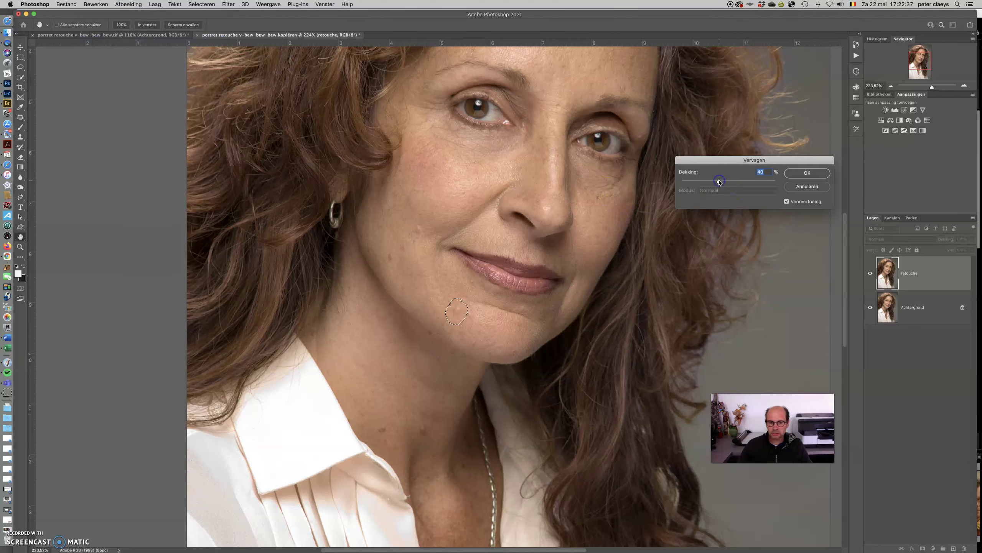
pyautogui.click(807, 173)
pyautogui.click(484, 308)
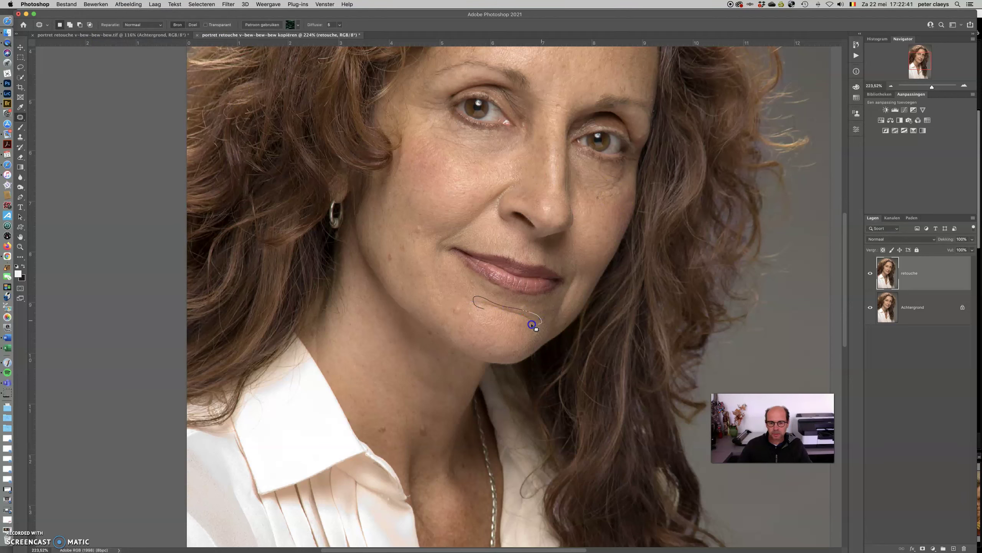
# Patch the crease beneath the lower lip at partial faded strength
pyautogui.moveTo(495, 299); pyautogui.dragTo(501, 329)
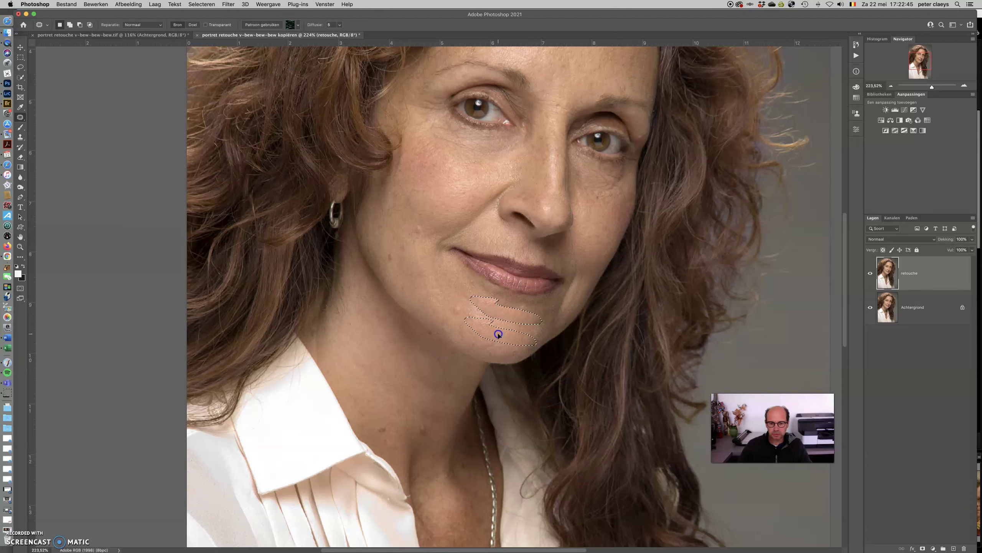
pyautogui.moveTo(501, 330); pyautogui.dragTo(500, 329)
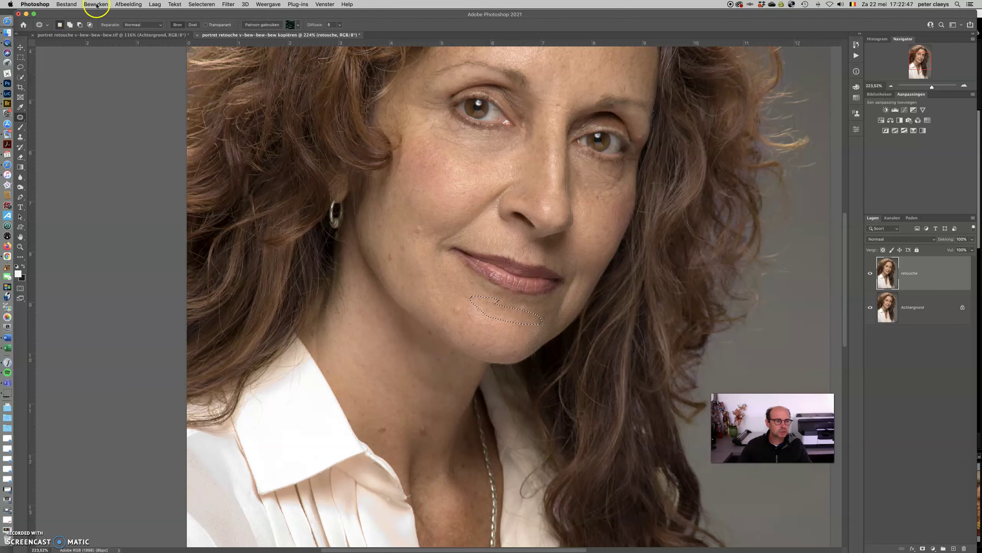
pyautogui.click(96, 4)
pyautogui.click(99, 40)
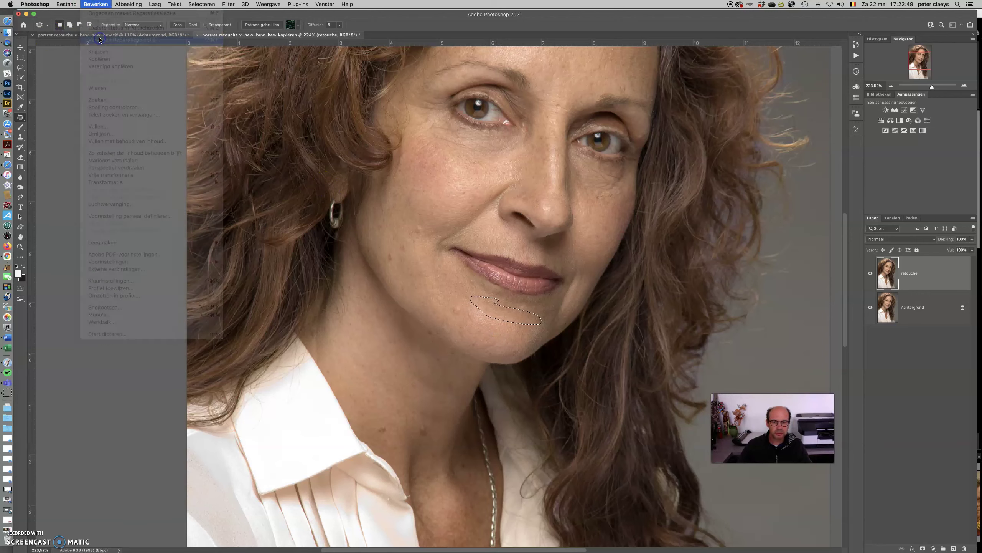
pyautogui.click(720, 180)
pyautogui.click(806, 172)
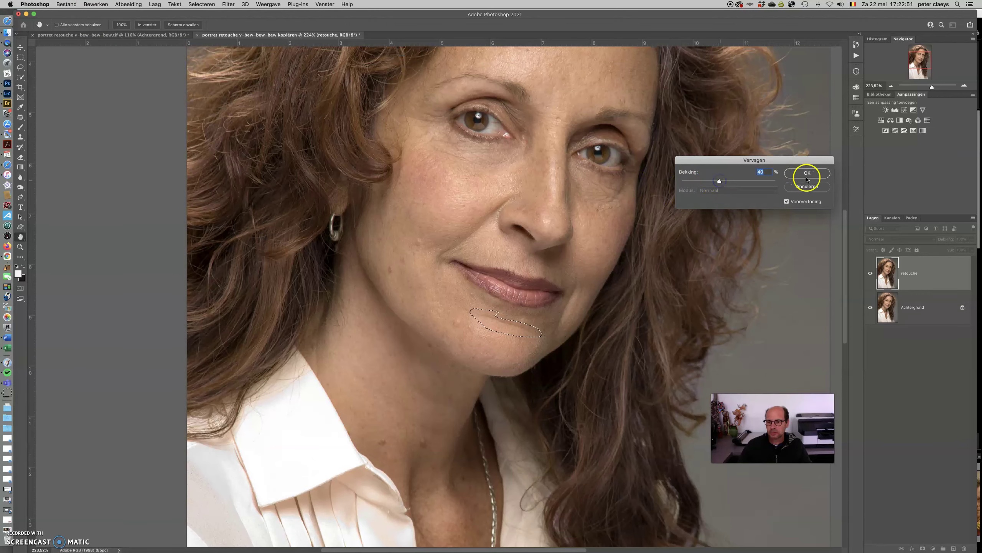
pyautogui.scroll(2, 806, 172)
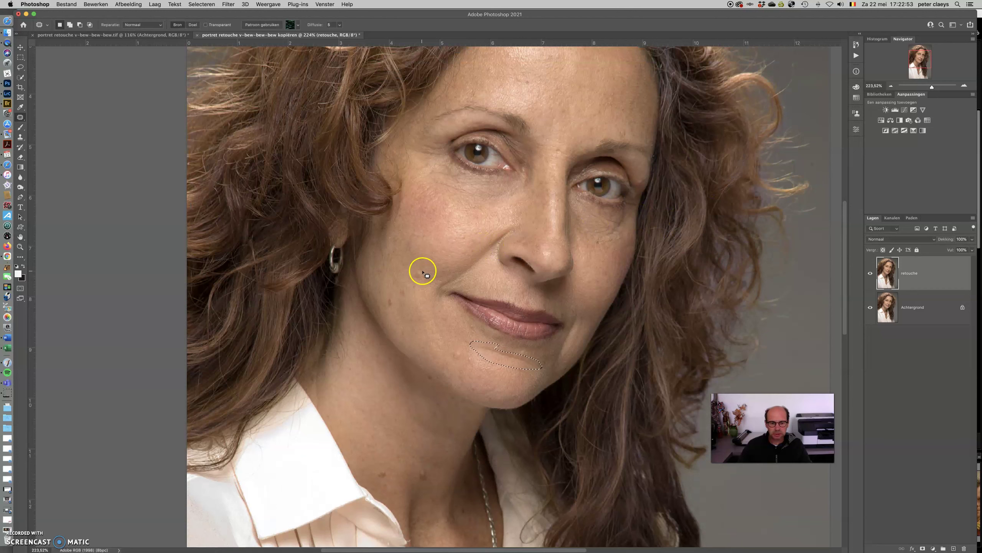
# Patch a blemish on the cheek and a spot on the neck
pyautogui.moveTo(425, 270); pyautogui.dragTo(399, 290)
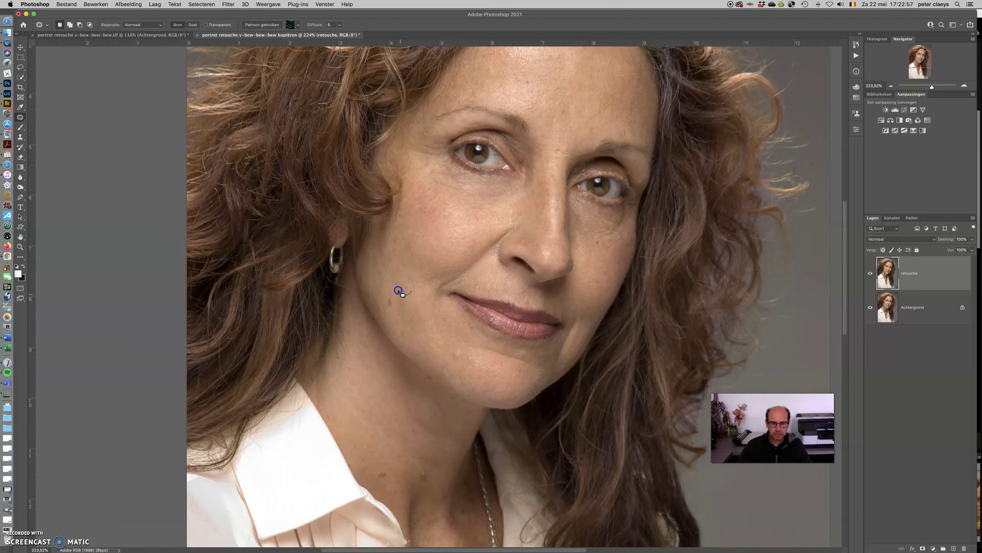
pyautogui.moveTo(410, 287)
pyautogui.mouseDown()
pyautogui.moveTo(401, 272)
pyautogui.moveTo(394, 303)
pyautogui.mouseUp()
pyautogui.click(421, 299)
pyautogui.moveTo(427, 466); pyautogui.dragTo(405, 450)
# Patch the lines between the brows and under the right eye, fading the repair
pyautogui.click(391, 466)
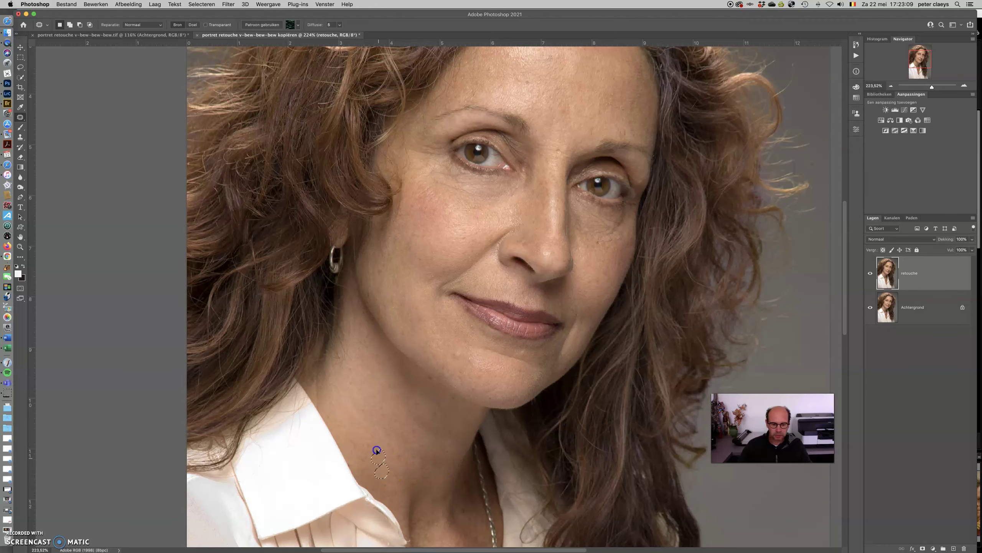
pyautogui.scroll(2, 570, 179)
pyautogui.moveTo(554, 175)
pyautogui.mouseDown()
pyautogui.moveTo(568, 179)
pyautogui.moveTo(570, 164)
pyautogui.mouseUp()
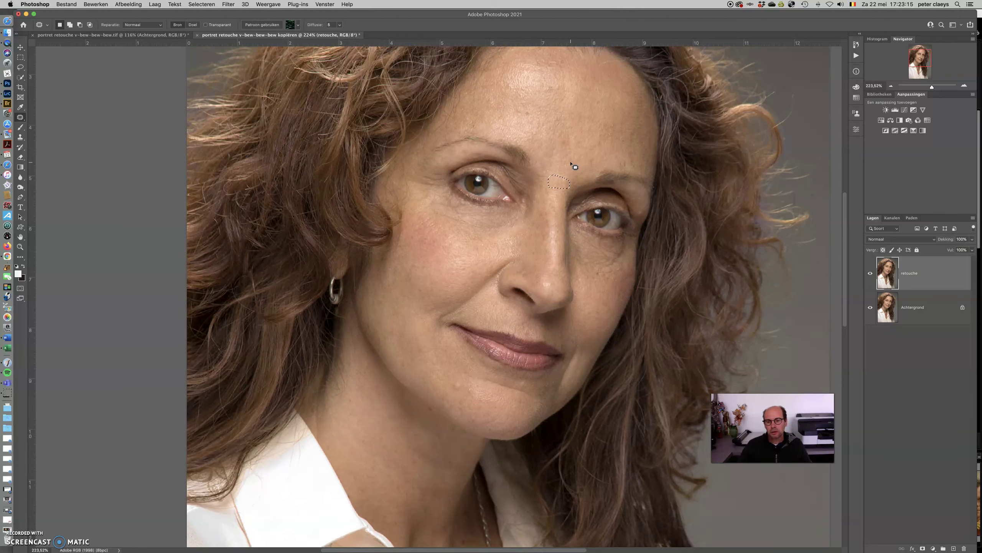
pyautogui.moveTo(618, 243)
pyautogui.mouseDown()
pyautogui.moveTo(628, 243)
pyautogui.moveTo(604, 282)
pyautogui.mouseUp()
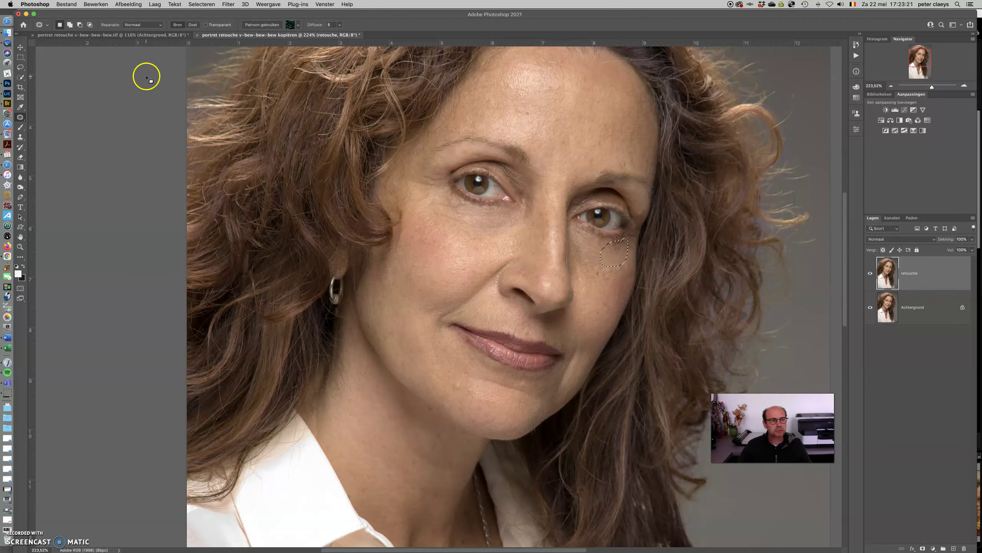
pyautogui.click(96, 4)
pyautogui.click(97, 39)
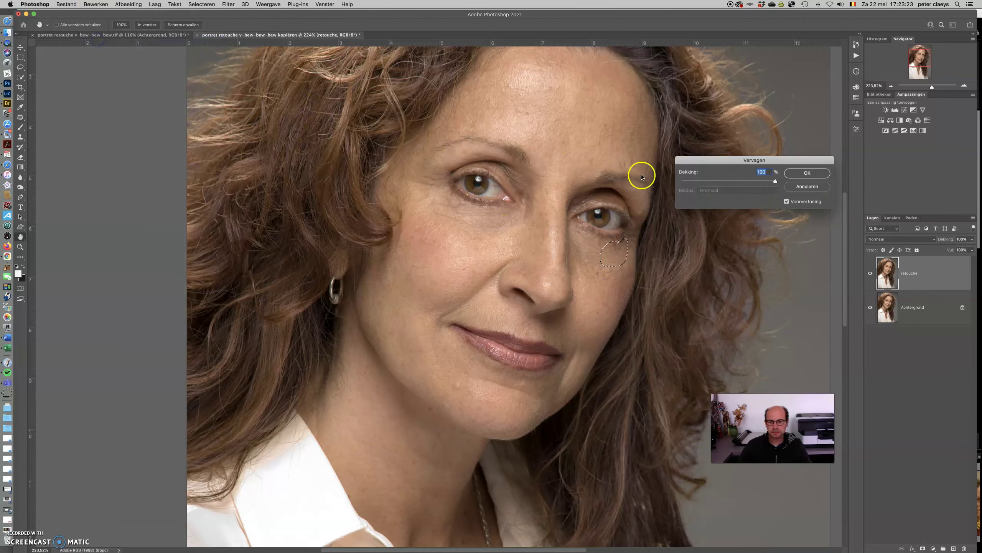
pyautogui.click(800, 172)
pyautogui.press('super+d')
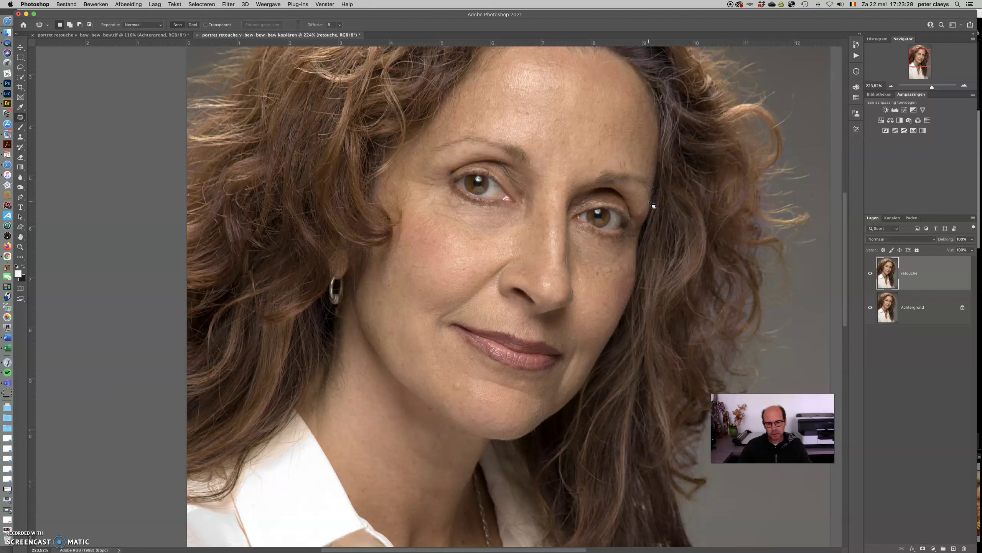
# Patch the fold beside the nose and fade it to 46%
pyautogui.moveTo(472, 304); pyautogui.dragTo(470, 317)
pyautogui.moveTo(466, 311); pyautogui.dragTo(469, 306)
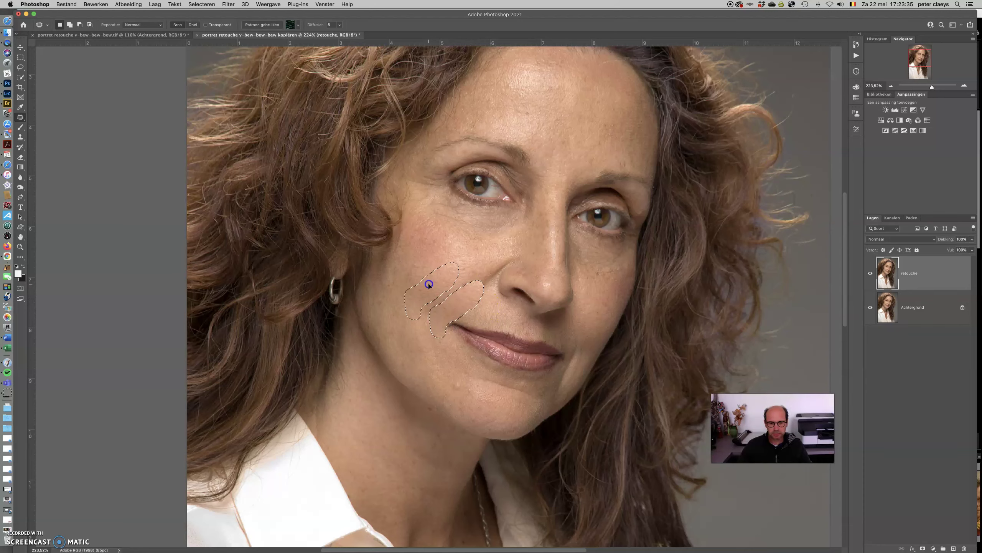
pyautogui.click(95, 4)
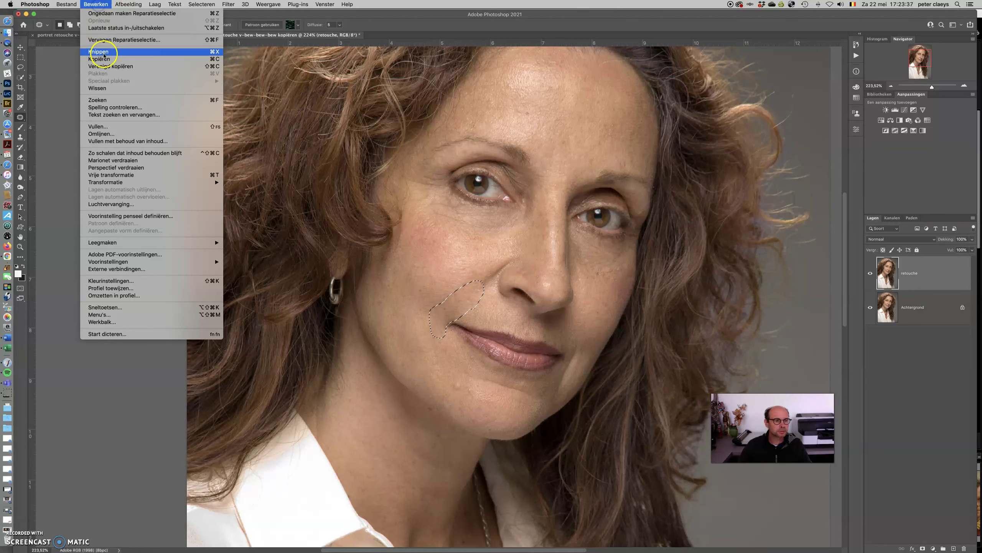
pyautogui.click(102, 40)
pyautogui.moveTo(720, 181); pyautogui.dragTo(725, 180)
pyautogui.click(789, 174)
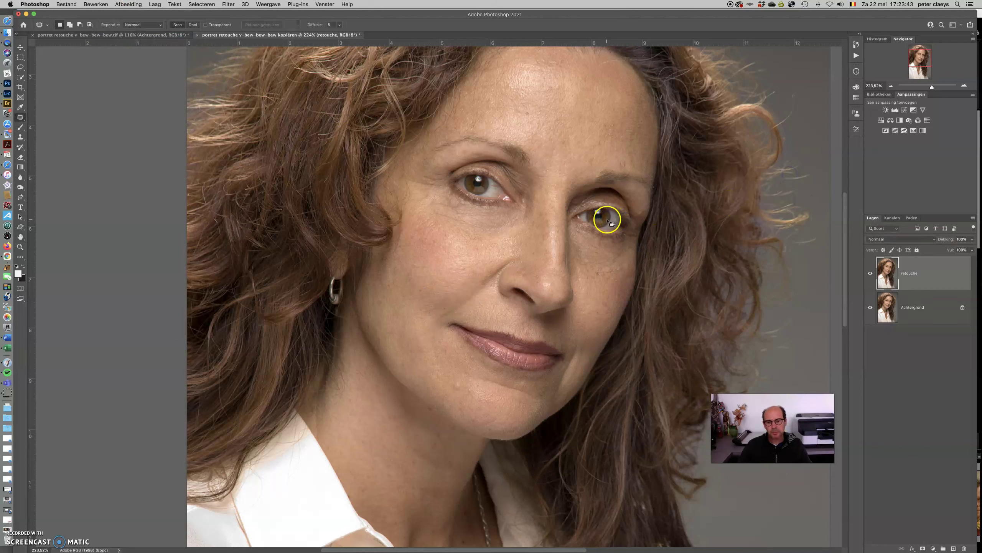
# With a 192 px History Brush at 82% opacity, paint over the right eye and cheek
pyautogui.click(20, 147)
pyautogui.moveTo(406, 236)
pyautogui.mouseDown()
pyautogui.moveTo(414, 241)
pyautogui.moveTo(403, 241)
pyautogui.mouseUp()
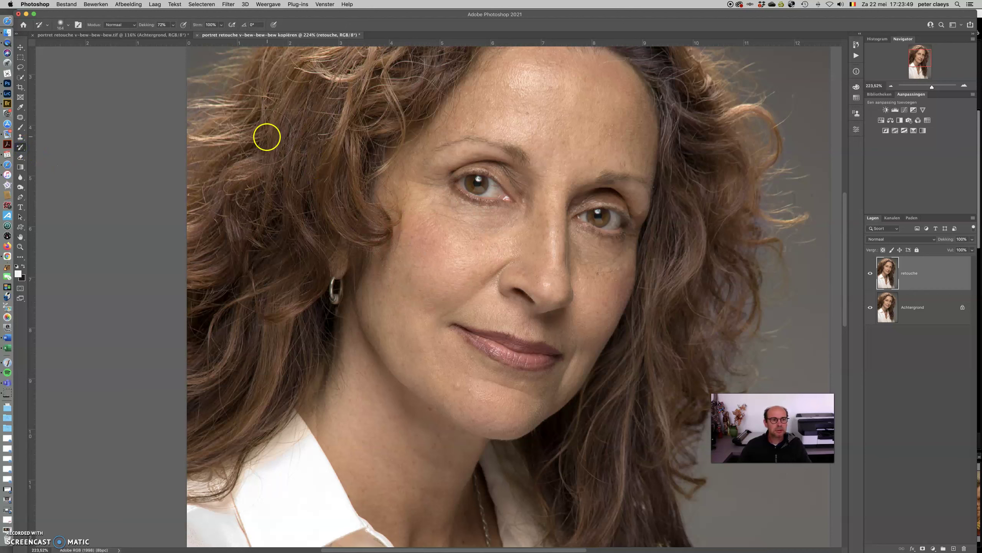
pyautogui.moveTo(139, 26); pyautogui.dragTo(138, 26)
pyautogui.moveTo(586, 214); pyautogui.dragTo(603, 215)
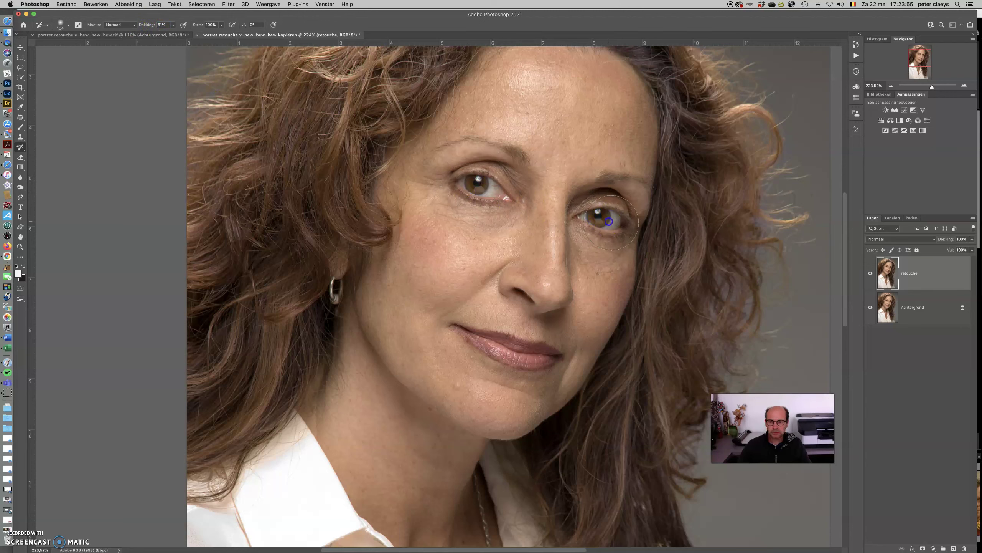
pyautogui.moveTo(588, 285); pyautogui.dragTo(449, 334)
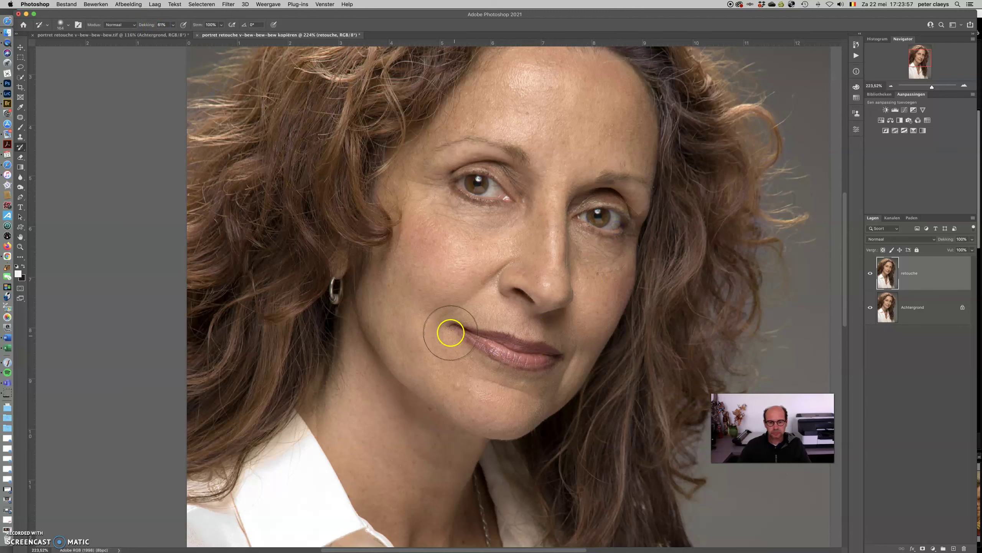
# Paint the brows, chin and left cheek, then toggle the retouche layer to compare
pyautogui.click(415, 165)
pyautogui.moveTo(524, 156); pyautogui.dragTo(548, 154)
pyautogui.moveTo(480, 362)
pyautogui.mouseDown()
pyautogui.moveTo(469, 388)
pyautogui.moveTo(409, 342)
pyautogui.mouseUp()
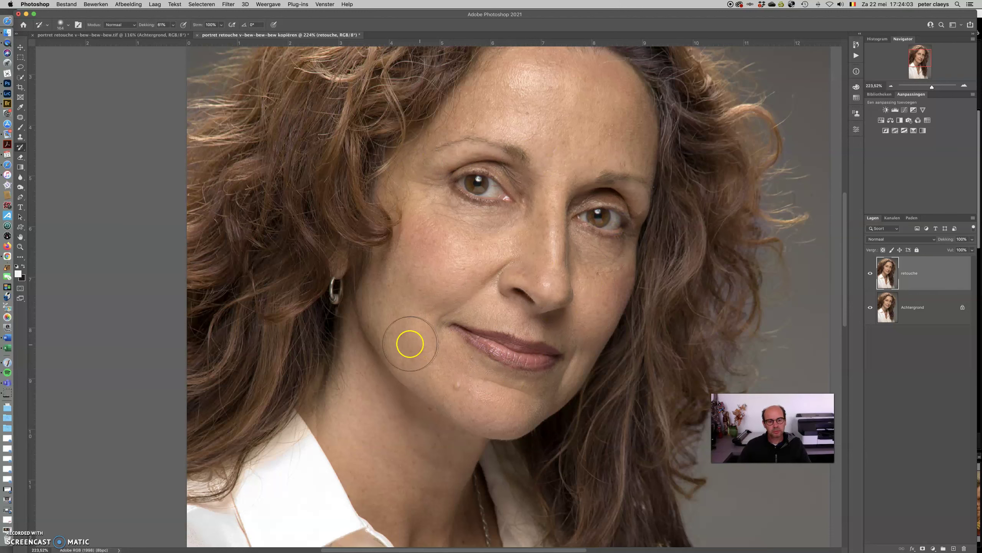
pyautogui.click(410, 301)
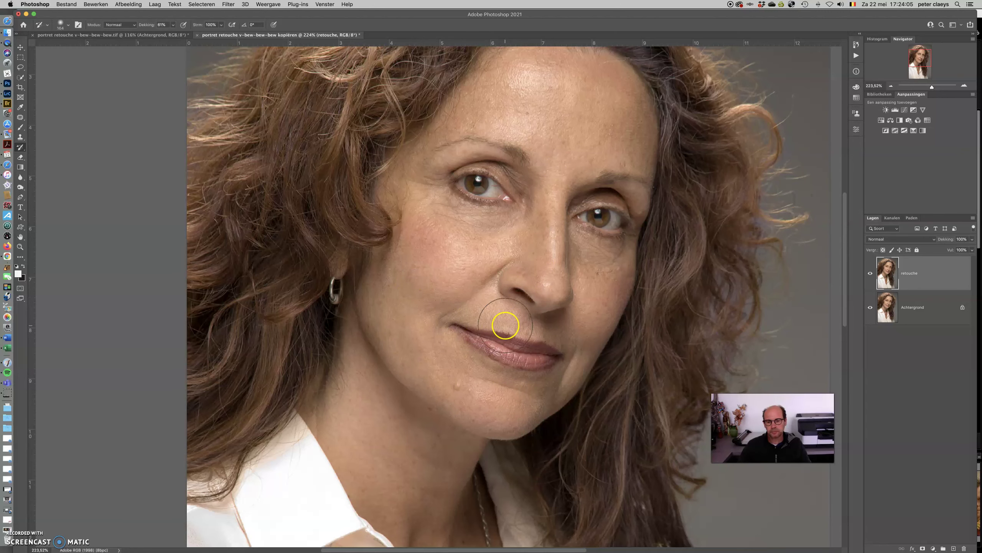
pyautogui.click(871, 274)
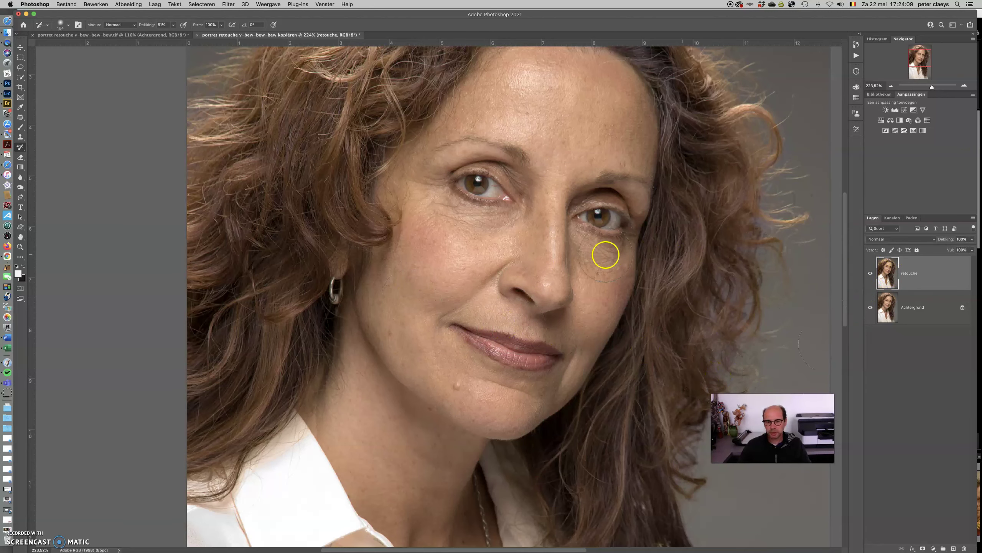
pyautogui.scroll(2, 607, 255)
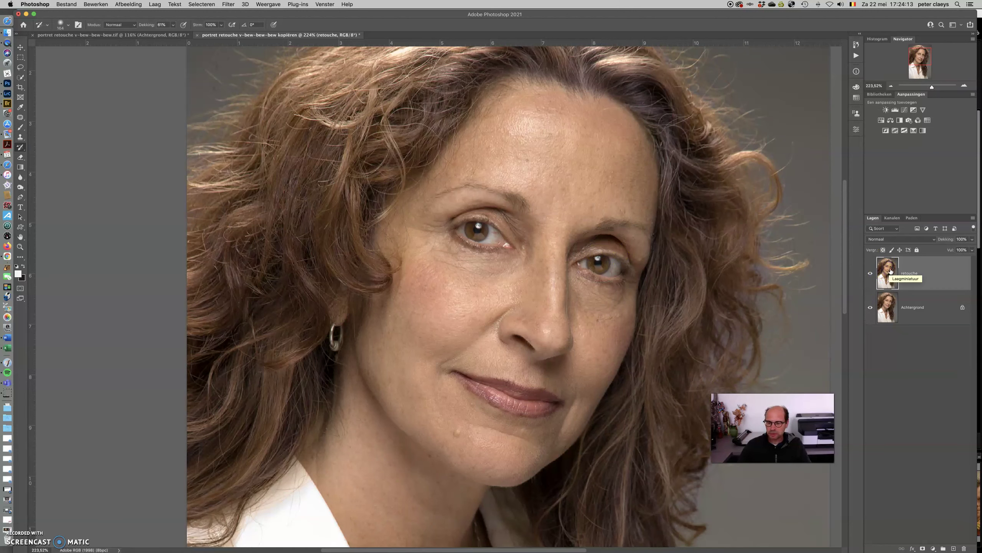
# Enable the Huideffening (Skin Smoothing) filter in the Neural Filters workspace
pyautogui.click(228, 6)
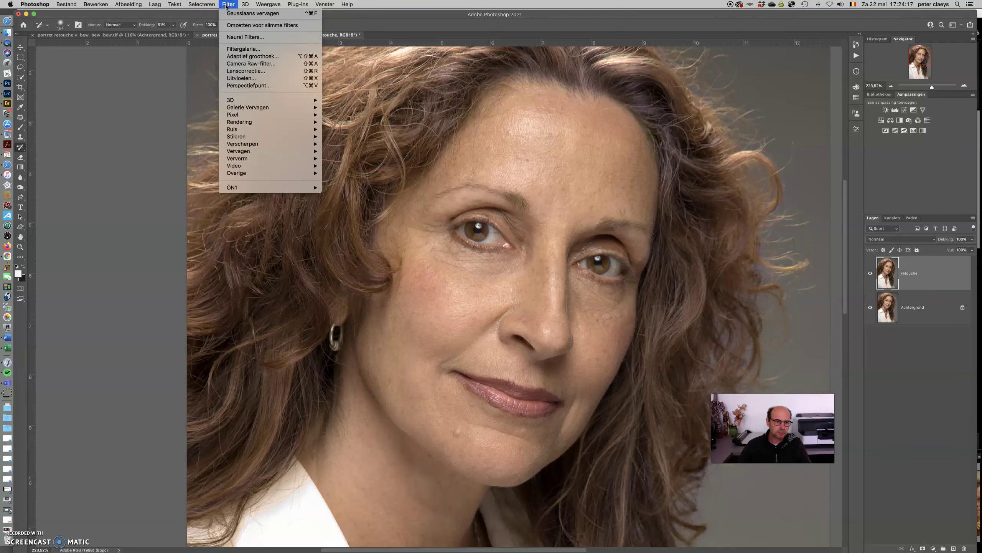
pyautogui.click(228, 39)
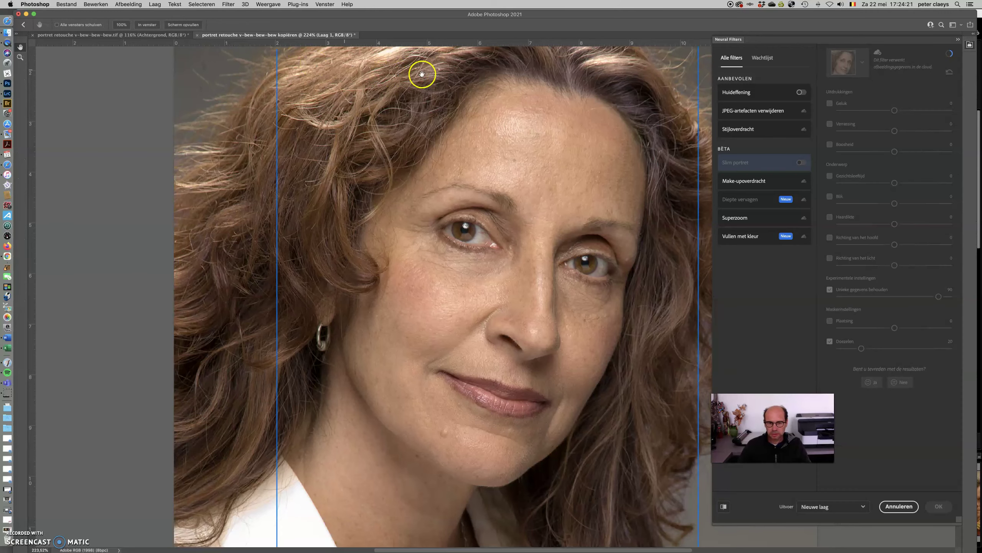
pyautogui.click(744, 97)
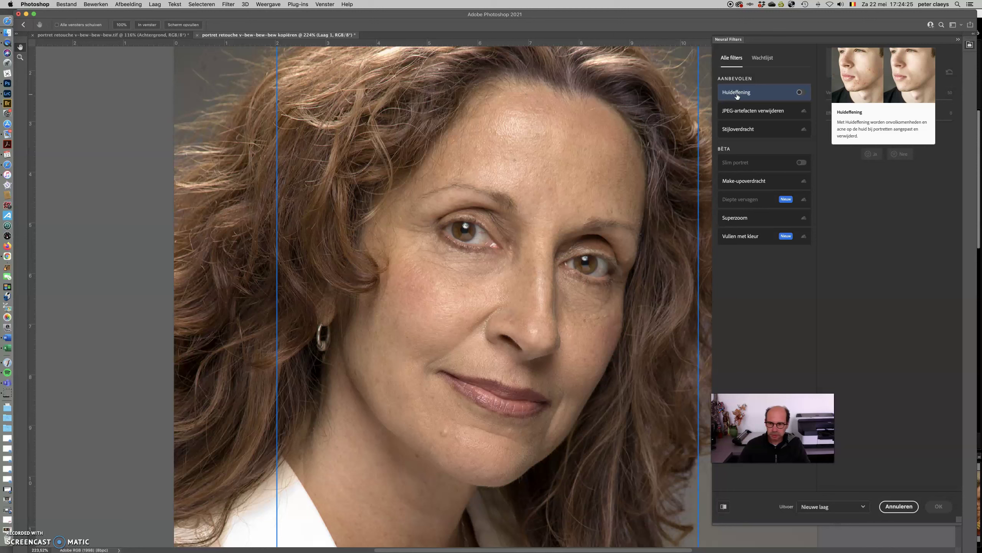
pyautogui.click(737, 95)
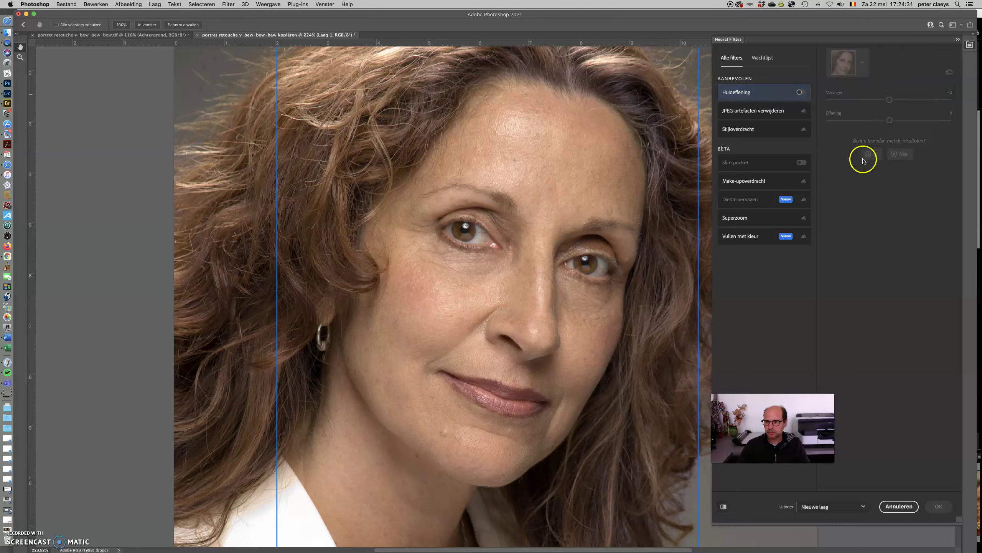
pyautogui.click(799, 93)
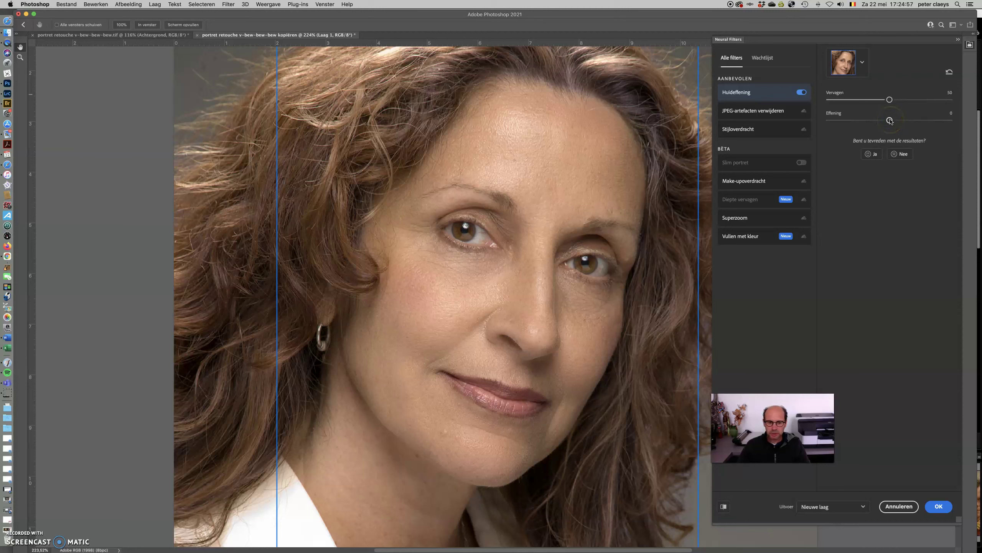
# Test Effening between +33 and -42 and Vervagen between 80 and 11, settling near +4 and 58
pyautogui.moveTo(890, 120); pyautogui.dragTo(935, 120)
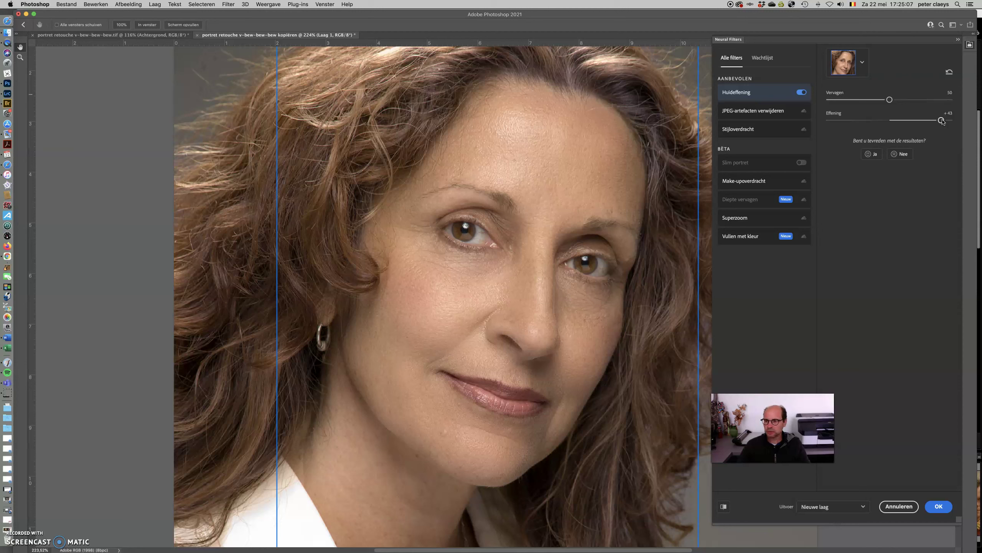
pyautogui.moveTo(942, 120); pyautogui.dragTo(838, 120)
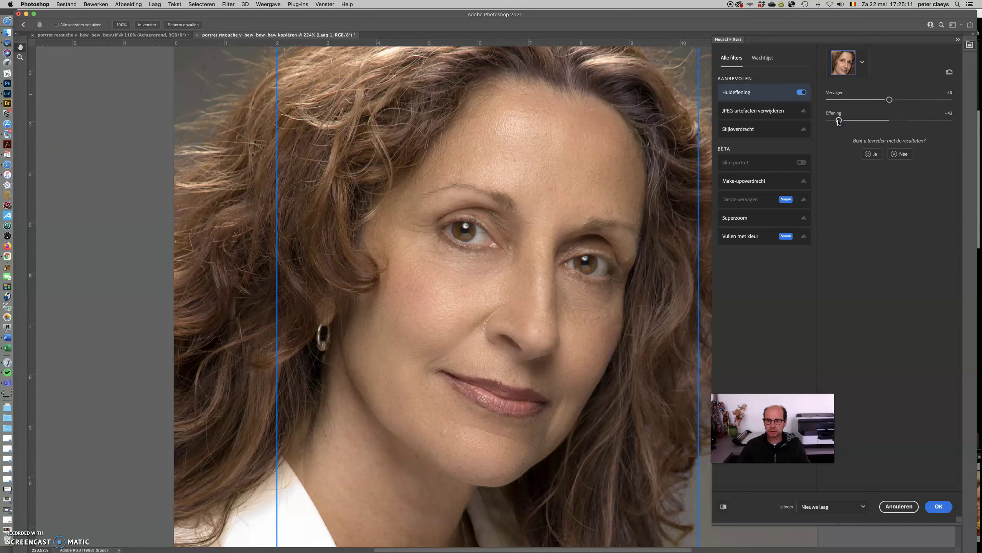
pyautogui.moveTo(839, 121); pyautogui.dragTo(894, 122)
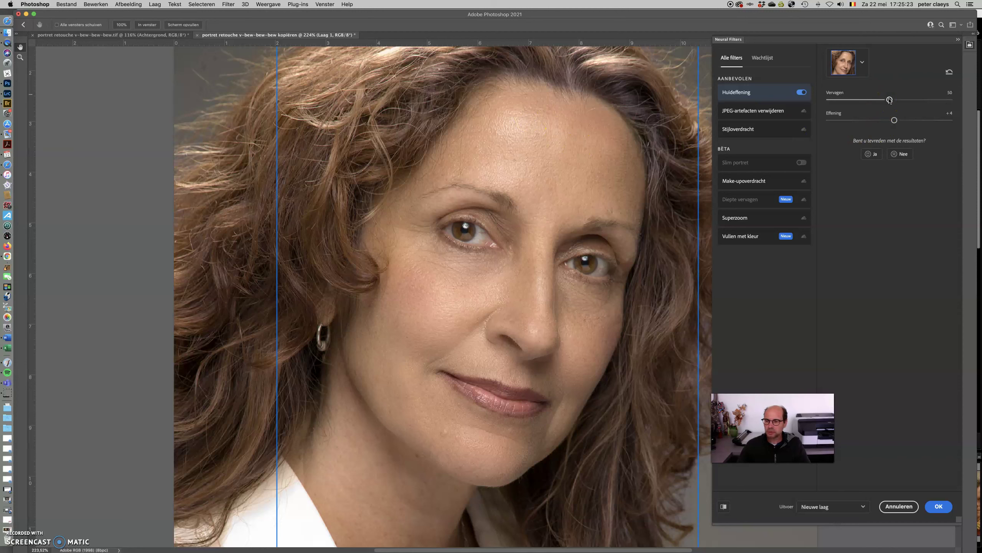
pyautogui.moveTo(927, 100); pyautogui.dragTo(927, 101)
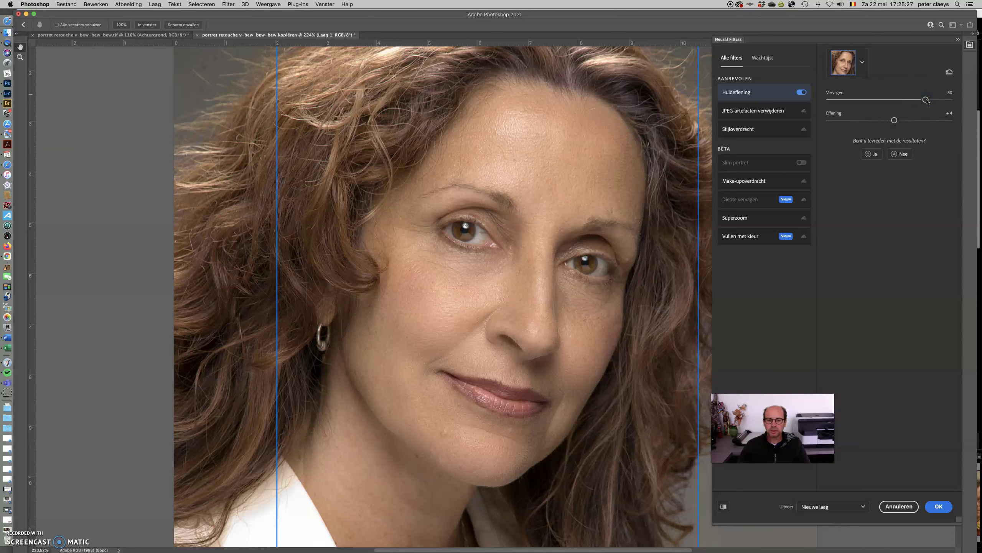
pyautogui.moveTo(926, 99); pyautogui.dragTo(842, 101)
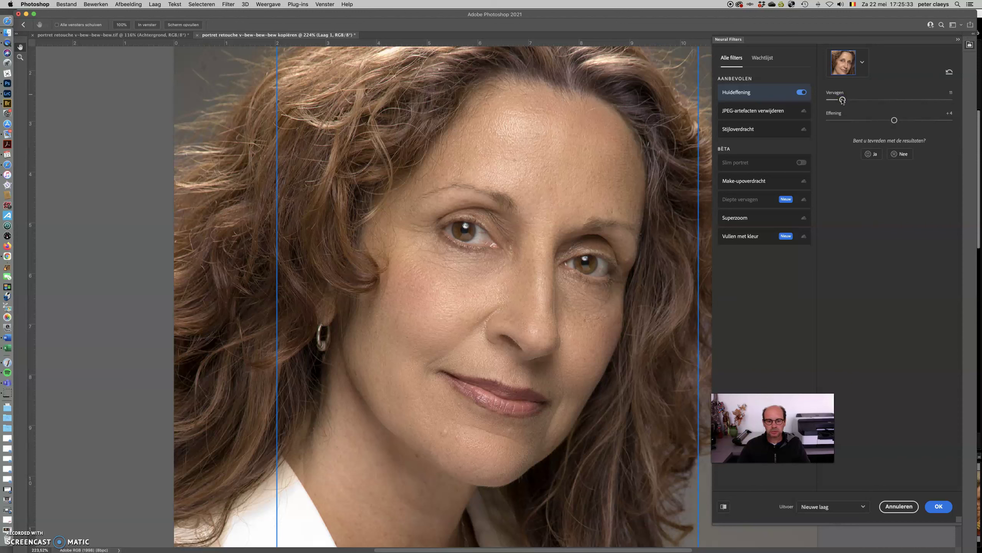
pyautogui.moveTo(843, 100); pyautogui.dragTo(888, 100)
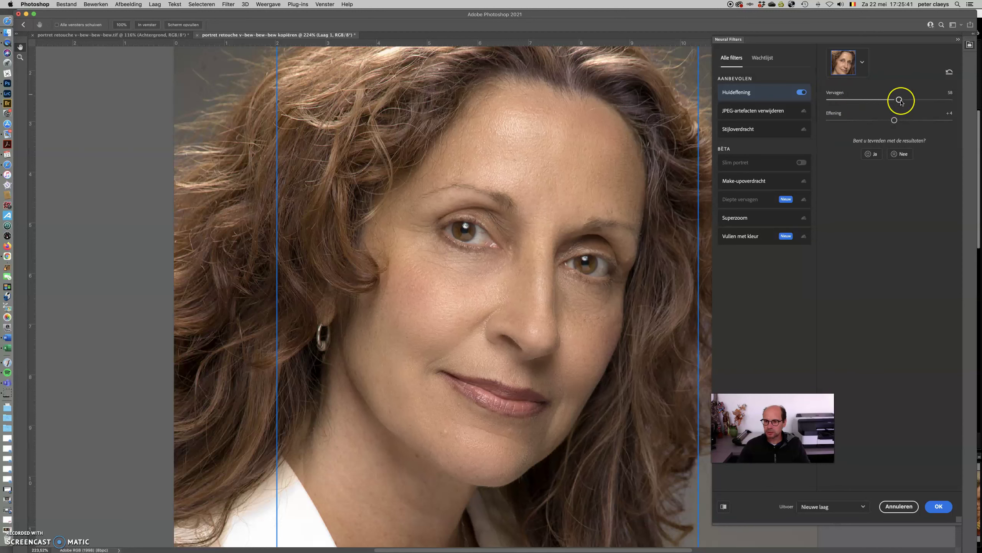
pyautogui.moveTo(900, 100); pyautogui.dragTo(899, 100)
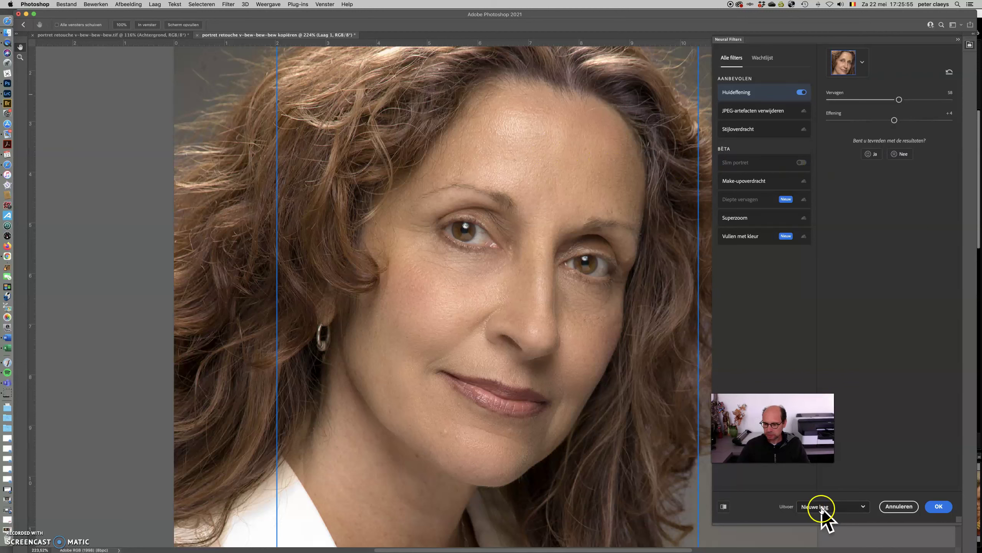
# Set Uitvoer to Nieuwe laag, compare before and after, and apply the smoothing
pyautogui.click(864, 509)
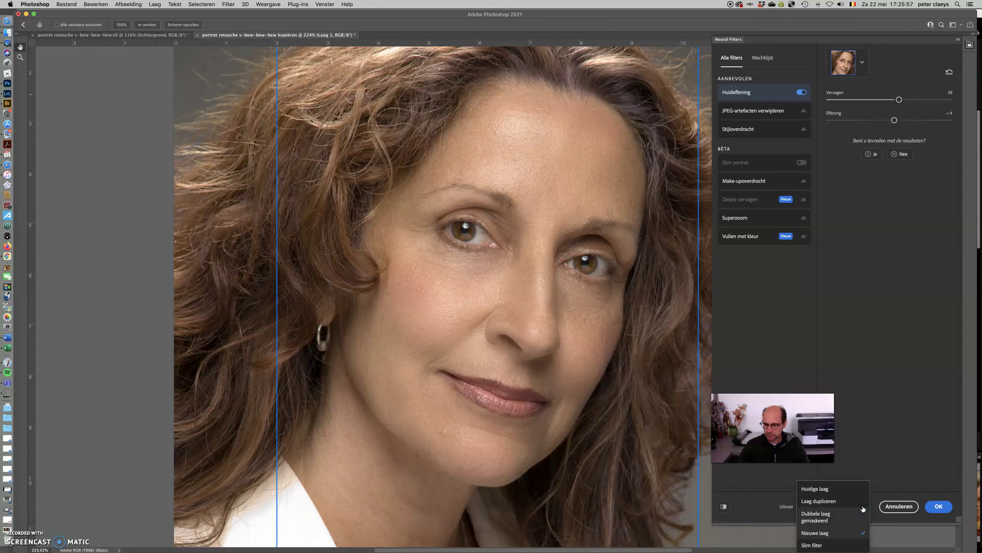
pyautogui.click(831, 534)
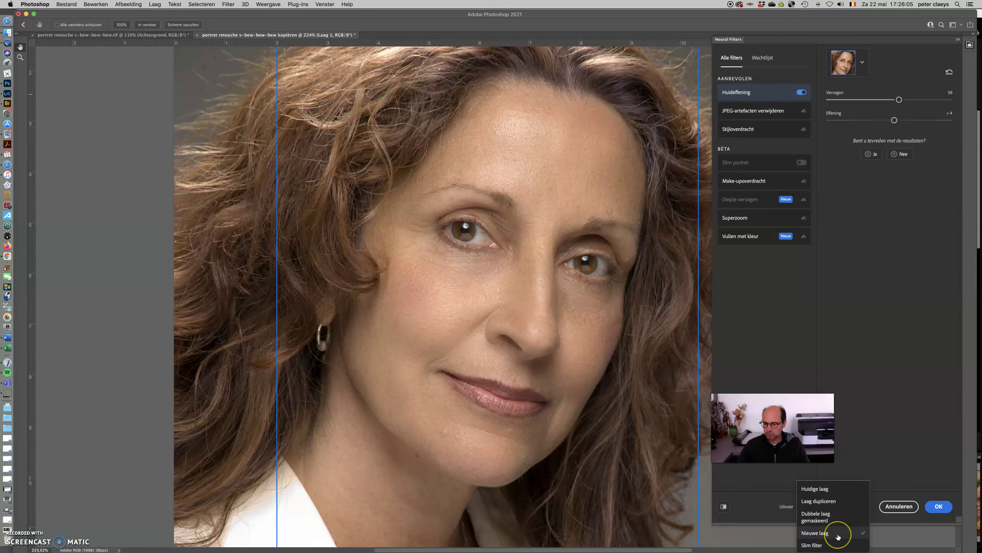
pyautogui.click(886, 454)
pyautogui.click(725, 507)
pyautogui.click(723, 506)
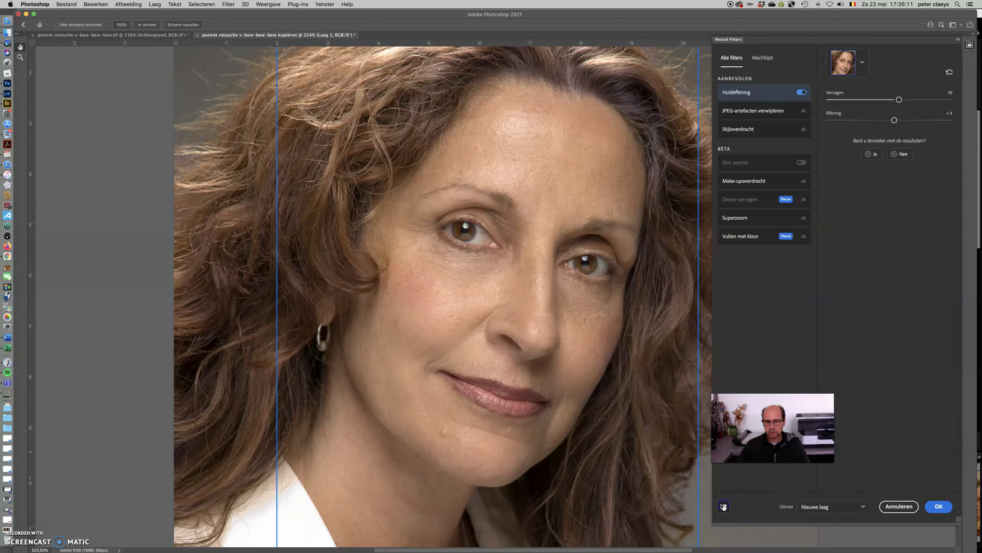
pyautogui.click(724, 506)
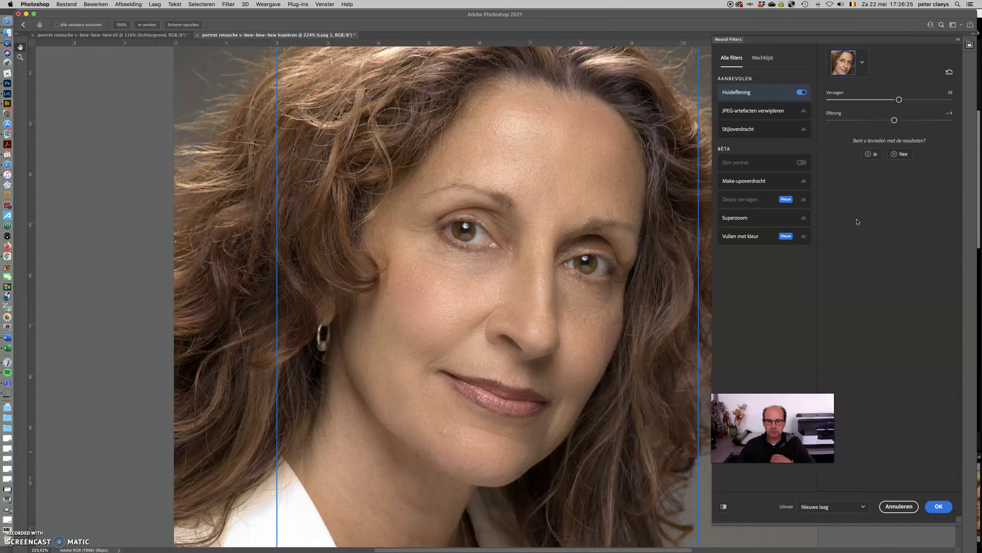
pyautogui.click(867, 287)
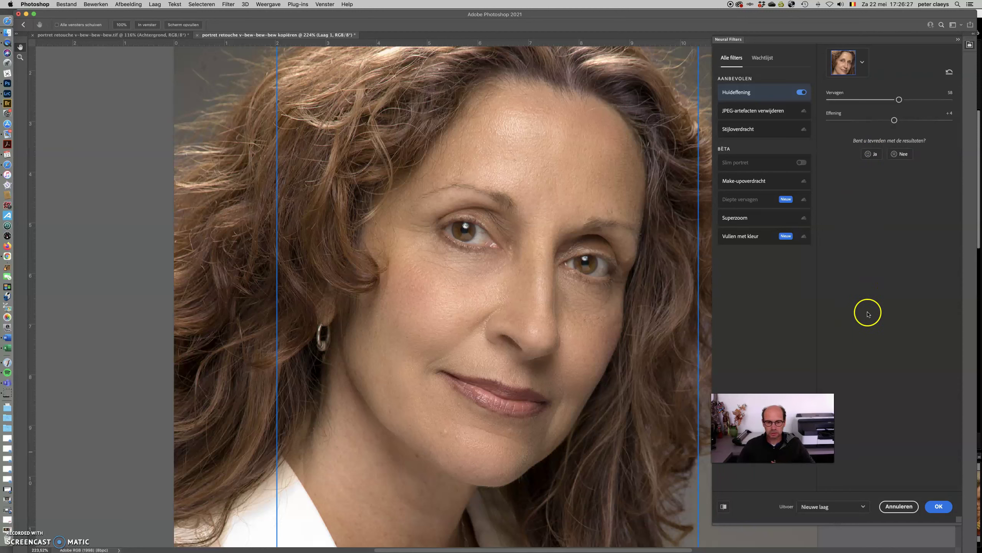
pyautogui.click(871, 427)
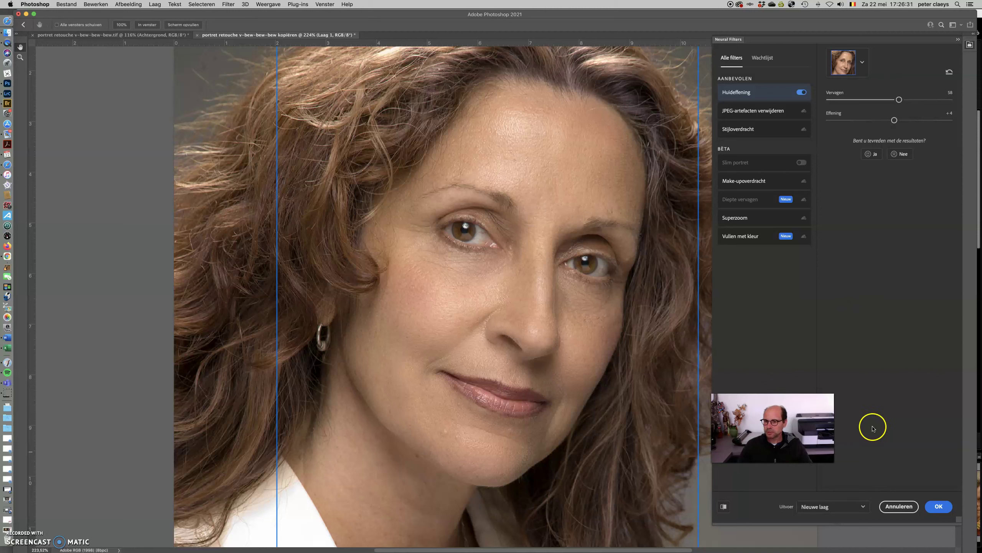
pyautogui.click(940, 505)
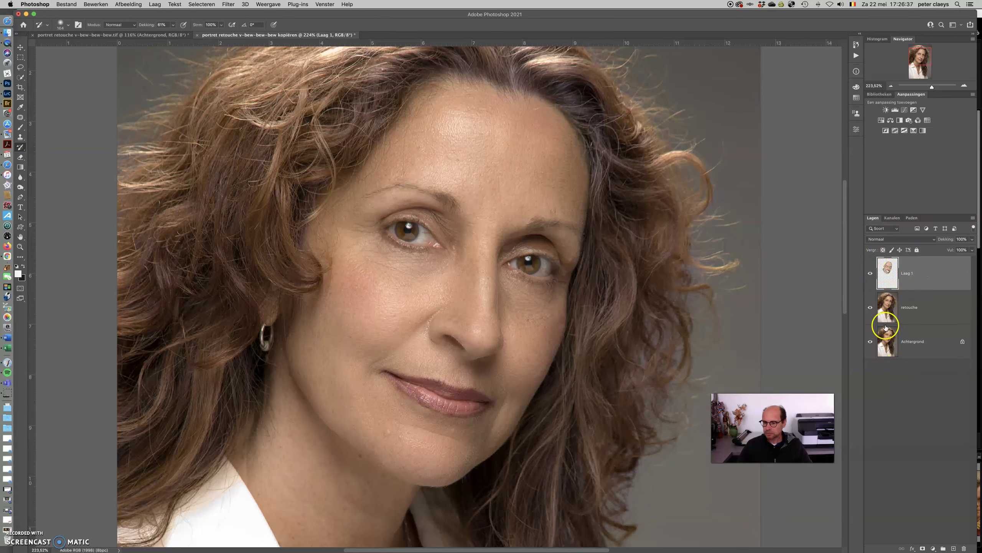
pyautogui.click(870, 307)
pyautogui.click(871, 341)
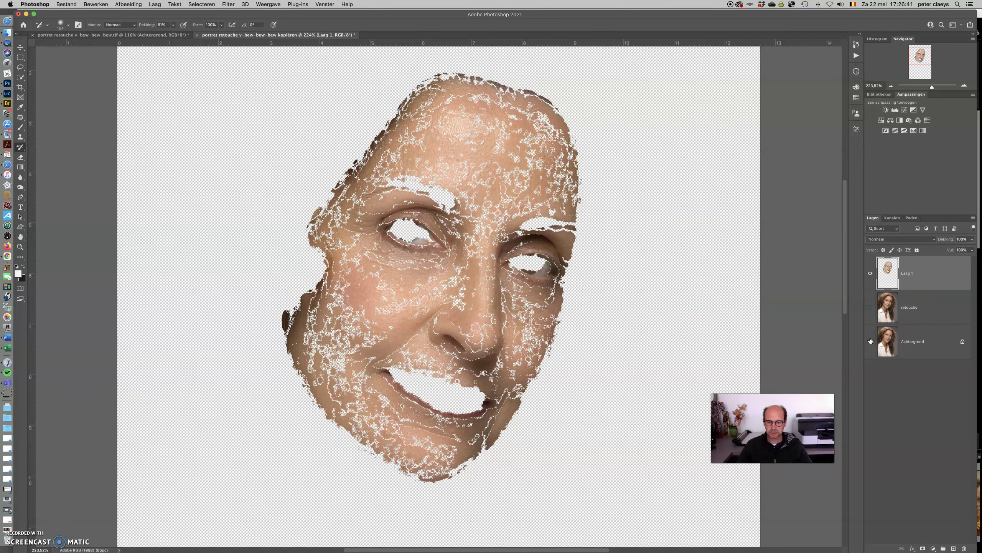
pyautogui.click(870, 341)
pyautogui.click(871, 308)
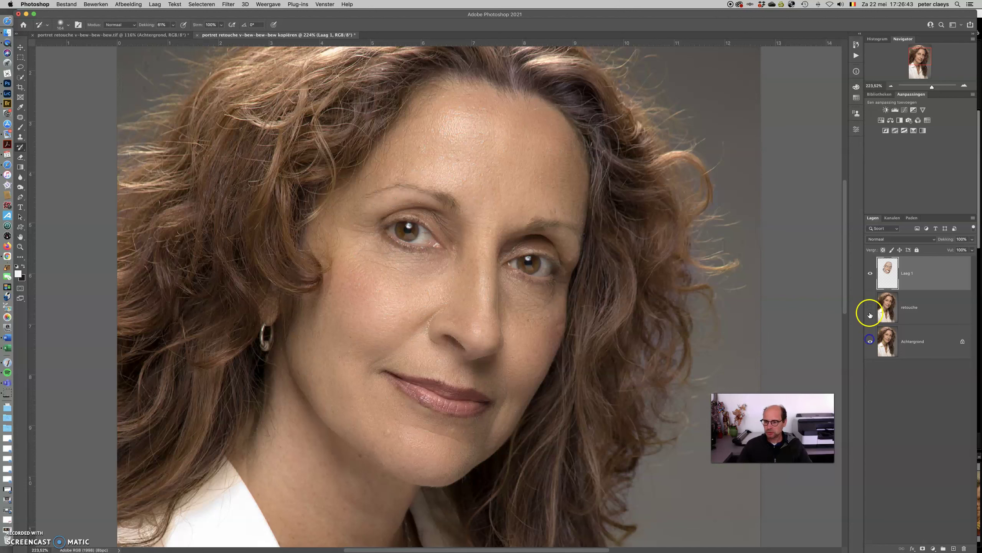
pyautogui.click(887, 264)
pyautogui.click(871, 273)
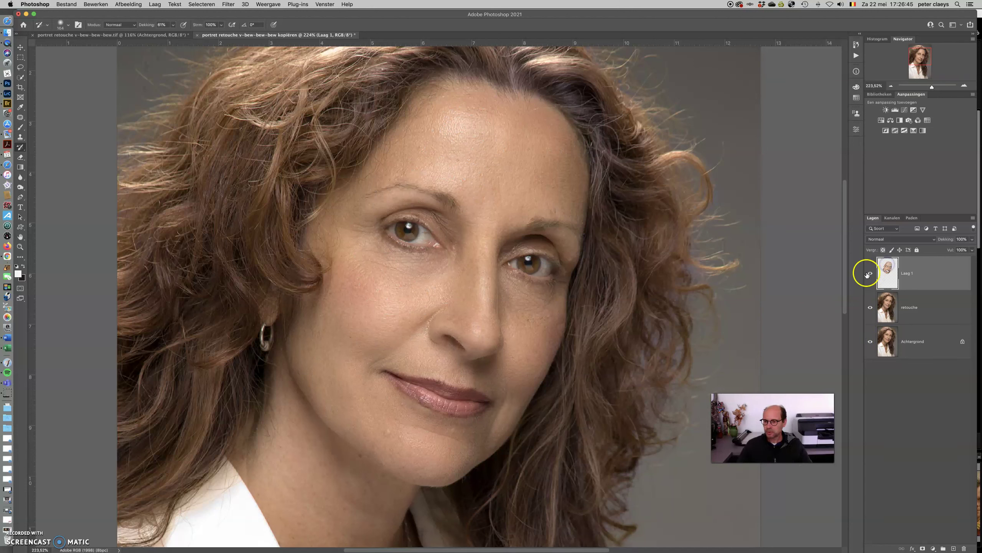
pyautogui.click(870, 273)
pyautogui.click(870, 273)
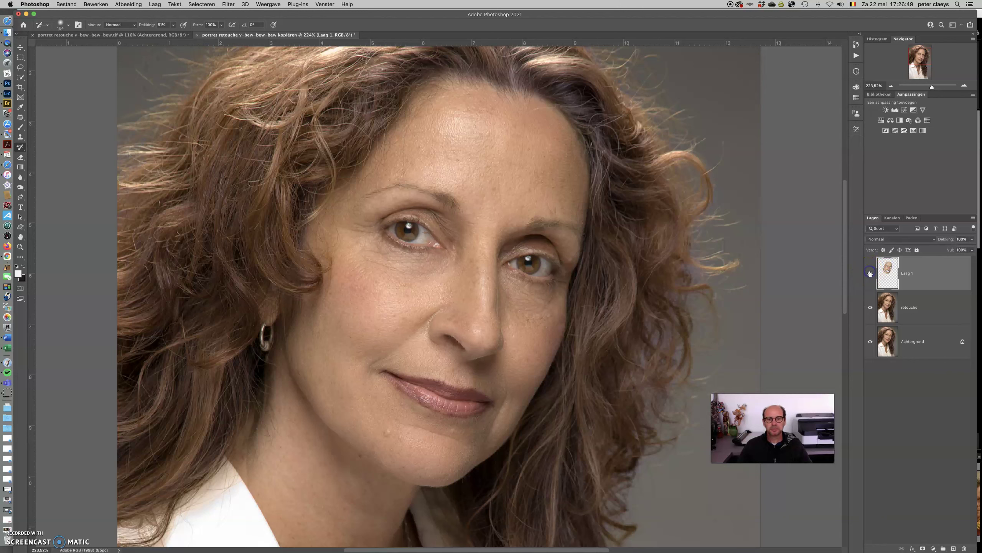
pyautogui.click(870, 273)
pyautogui.click(870, 272)
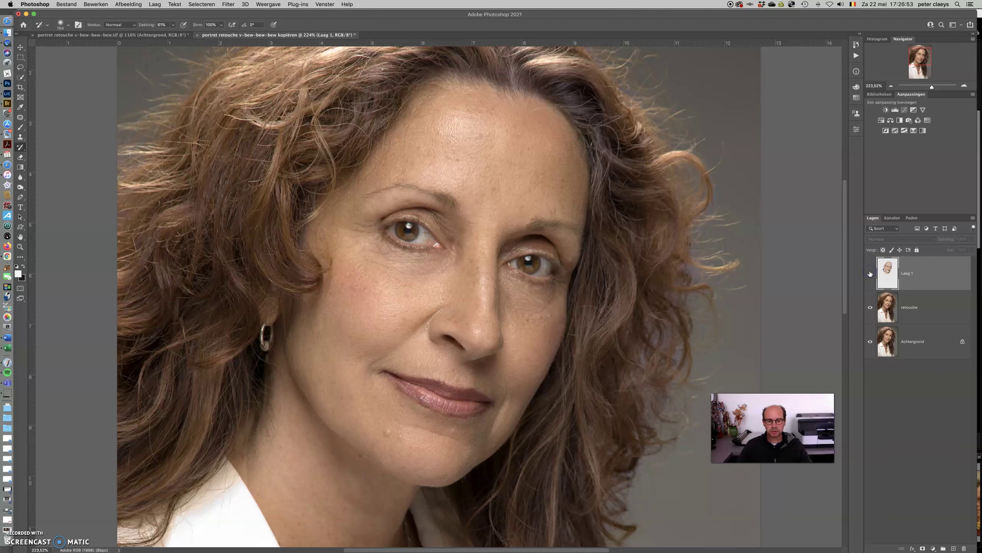
pyautogui.click(887, 268)
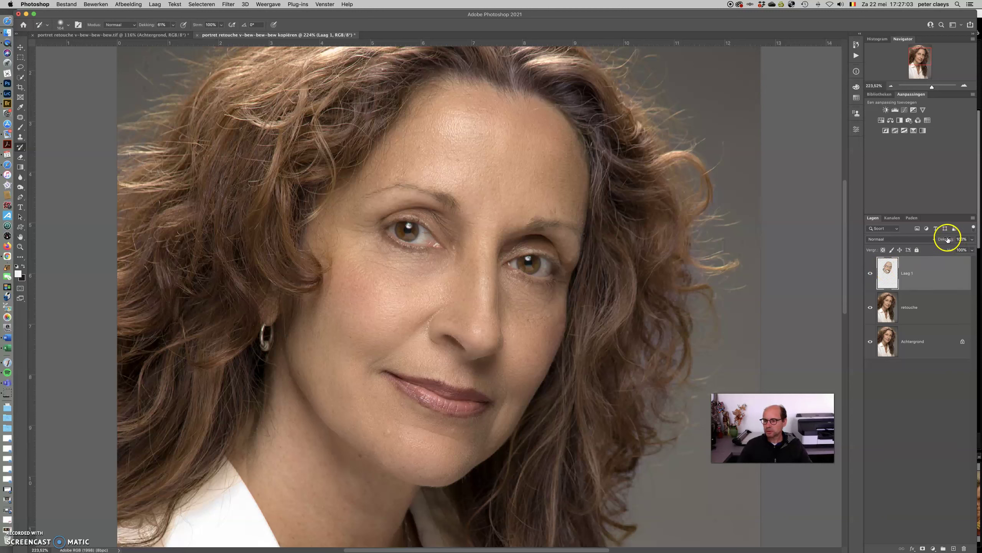
pyautogui.click(973, 240)
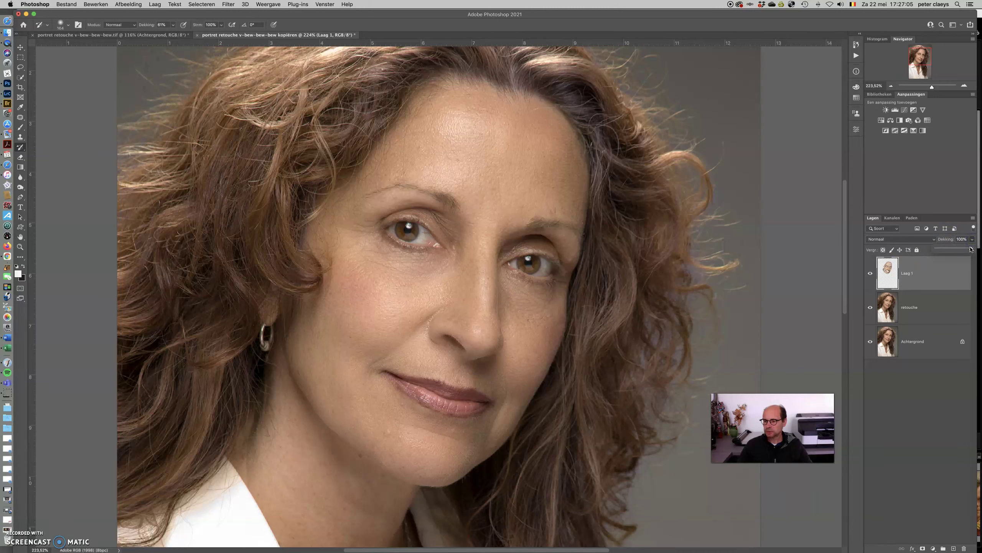
pyautogui.moveTo(936, 249); pyautogui.dragTo(936, 249)
pyautogui.click(887, 272)
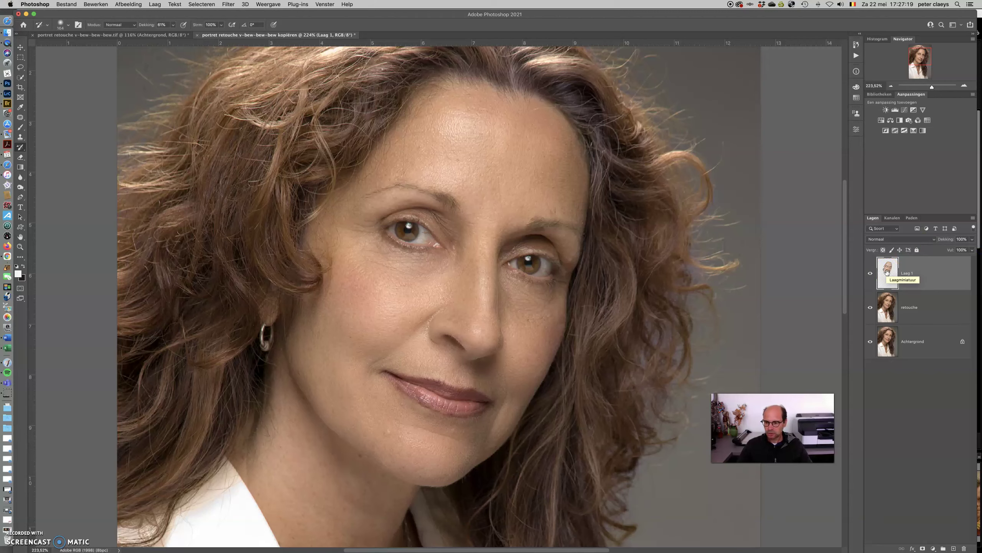
pyautogui.click(871, 307)
pyautogui.click(870, 340)
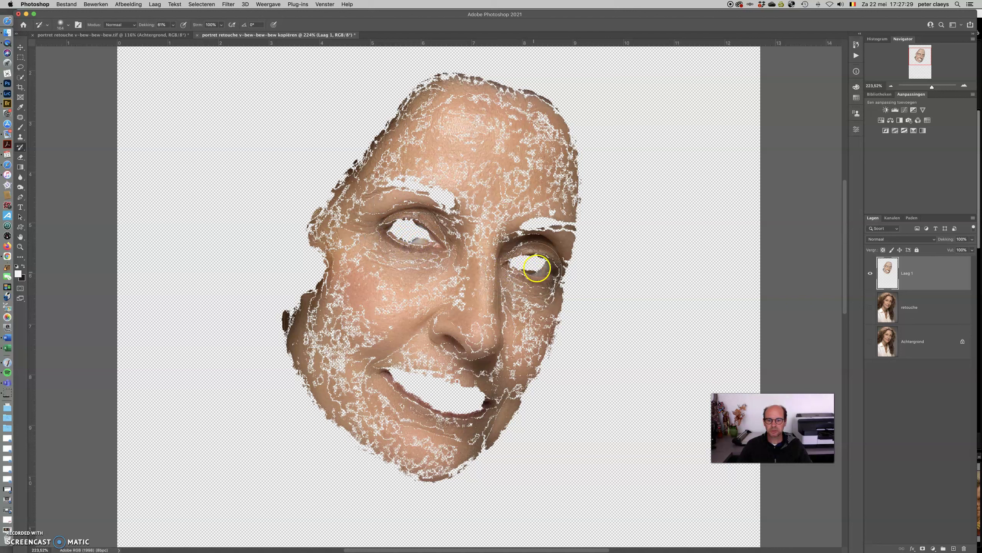
pyautogui.click(870, 307)
pyautogui.click(871, 341)
pyautogui.click(931, 271)
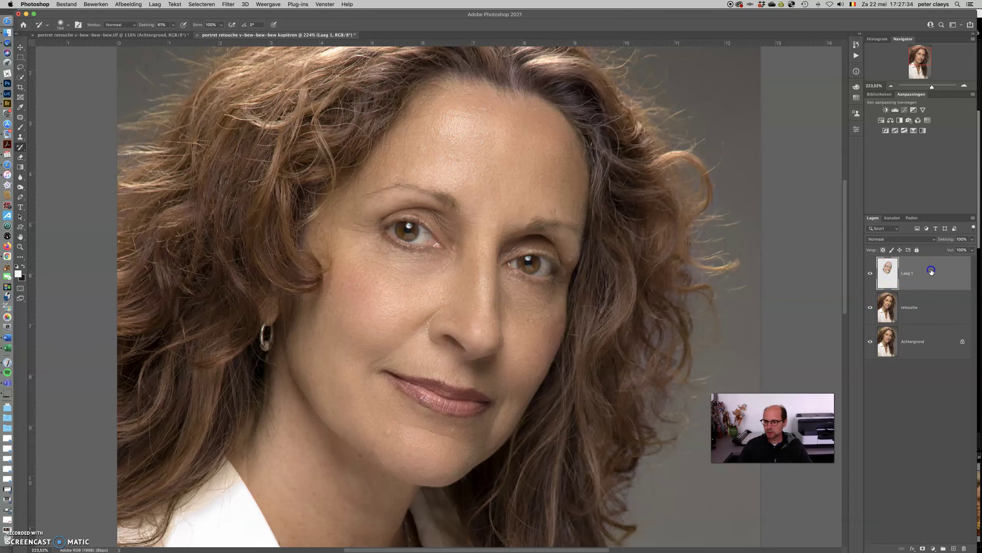
# Add a layer mask to Laag 1 and paint black over both irises
pyautogui.click(923, 548)
pyautogui.click(919, 281)
pyautogui.press('b')
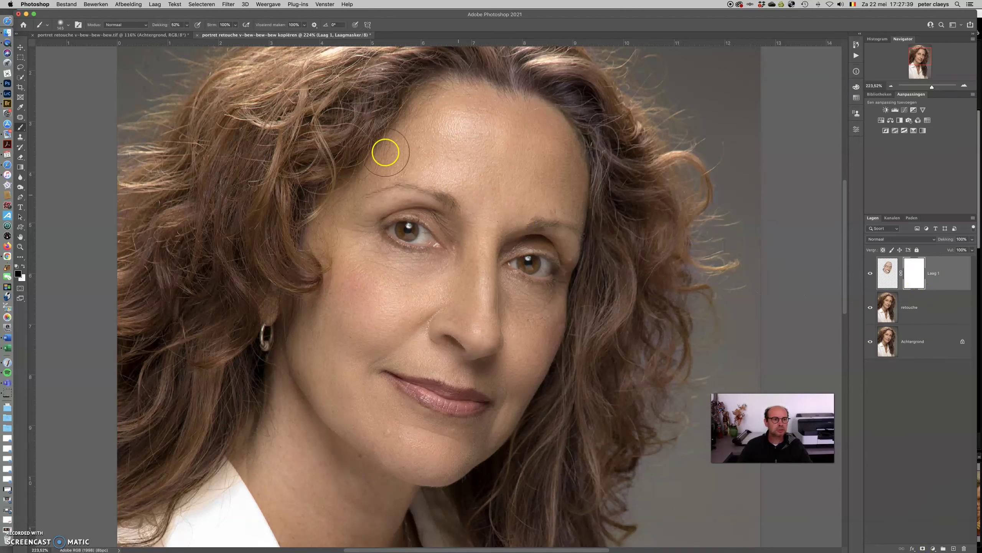
pyautogui.click(527, 264)
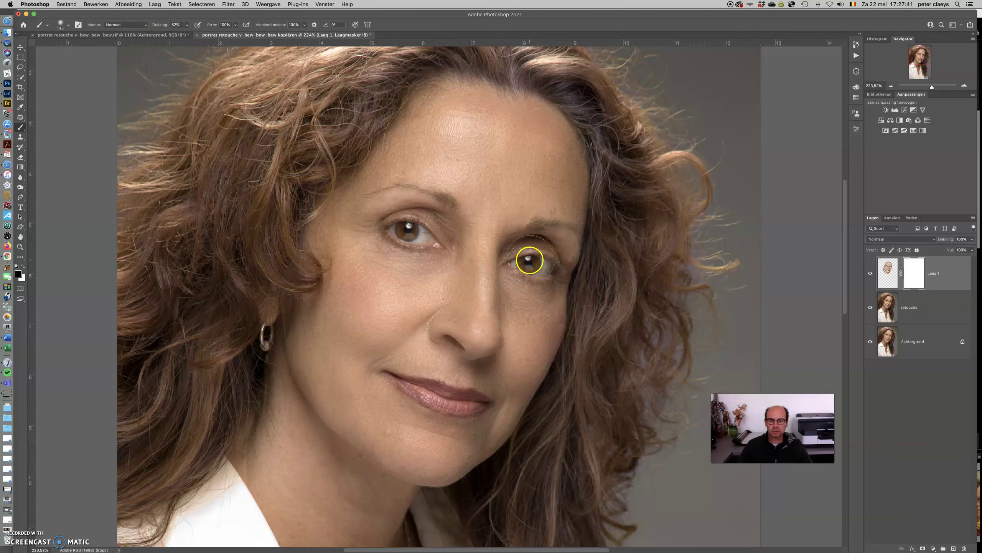
pyautogui.click(407, 234)
pyautogui.click(406, 235)
pyautogui.click(529, 264)
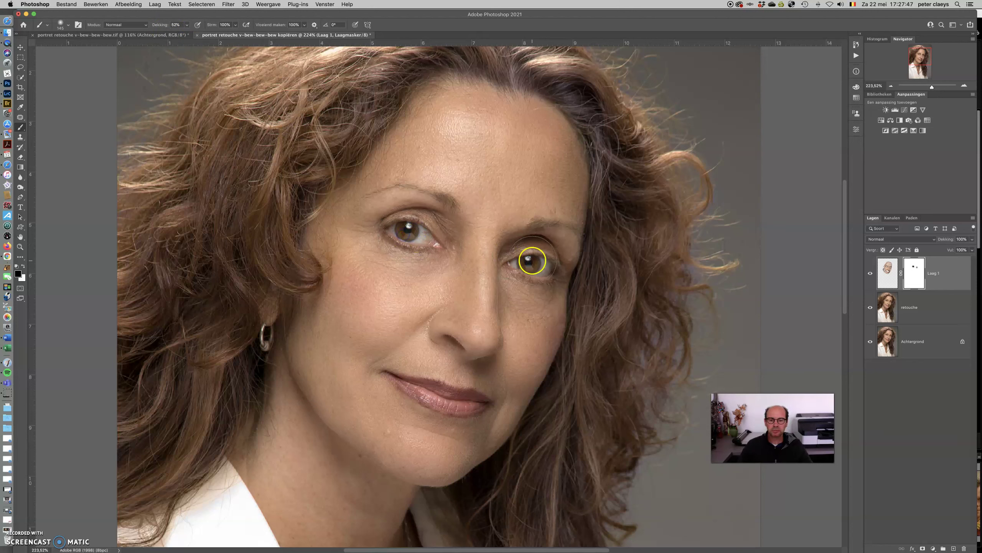
# Disable and re-enable the mask to compare the irises, then target Laag 1's pixels
pyautogui.click(916, 275)
pyautogui.keyDown('shift'); pyautogui.click(916, 275); pyautogui.keyUp('shift')
pyautogui.keyDown('shift'); pyautogui.click(916, 275); pyautogui.keyUp('shift')
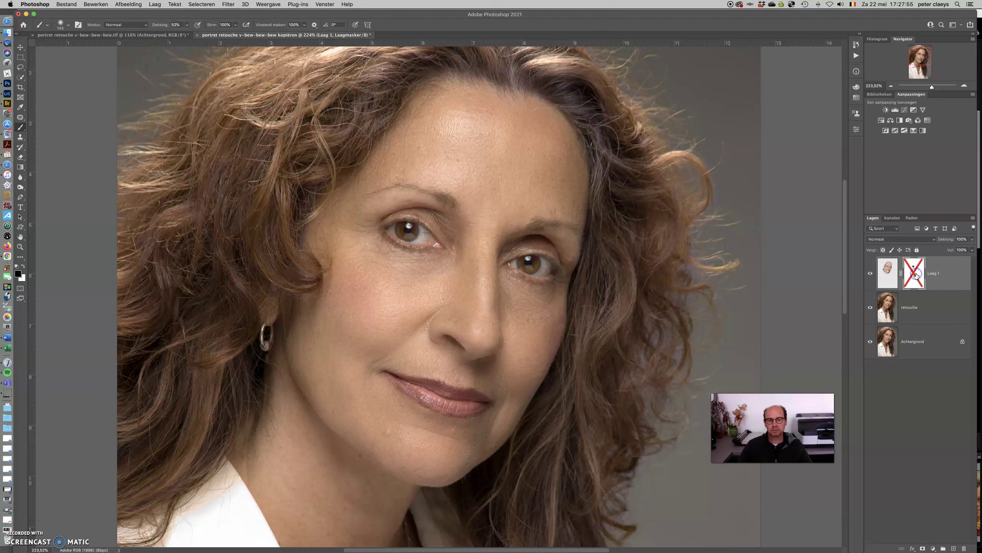
pyautogui.click(912, 272)
pyautogui.click(889, 273)
pyautogui.click(888, 272)
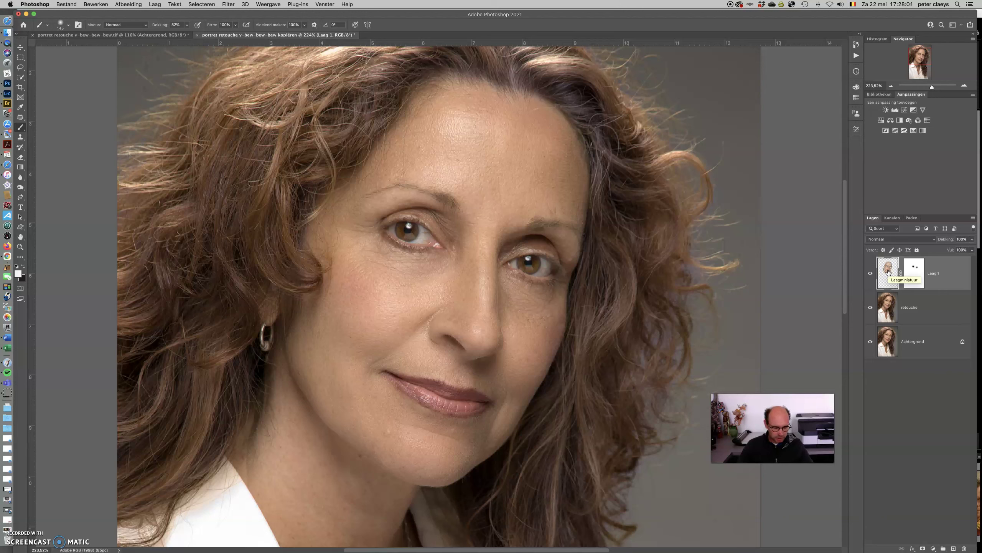
# Stamp all visible layers into a new top layer, Laag 2, holding the retouched portrait
pyautogui.hotkey('ctrl', 'alt', 'shift', 'e')
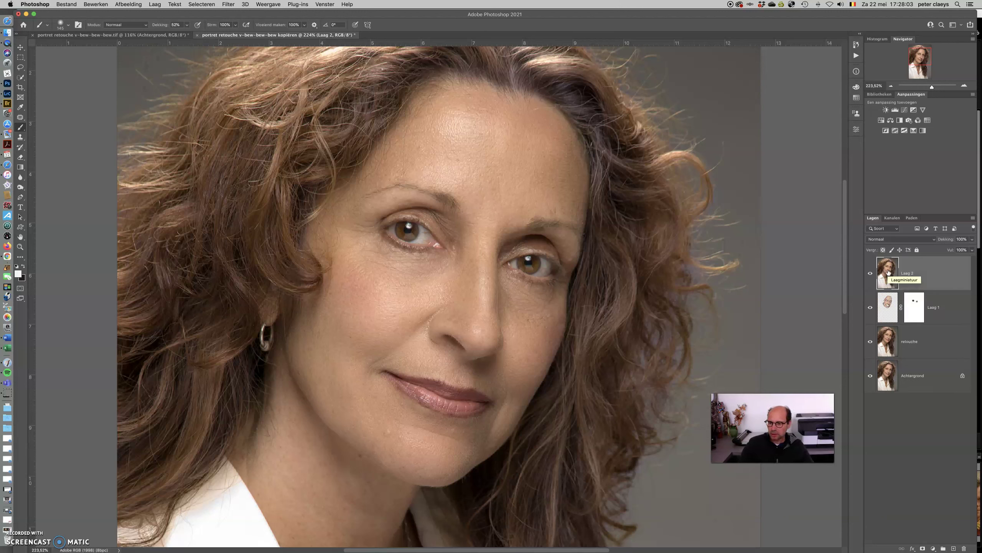
pyautogui.click(889, 273)
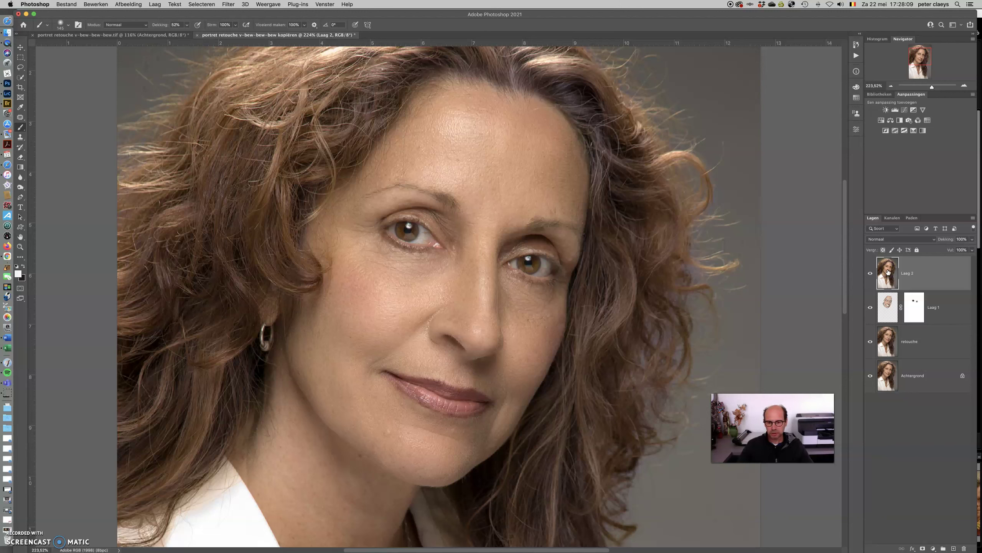
pyautogui.click(889, 272)
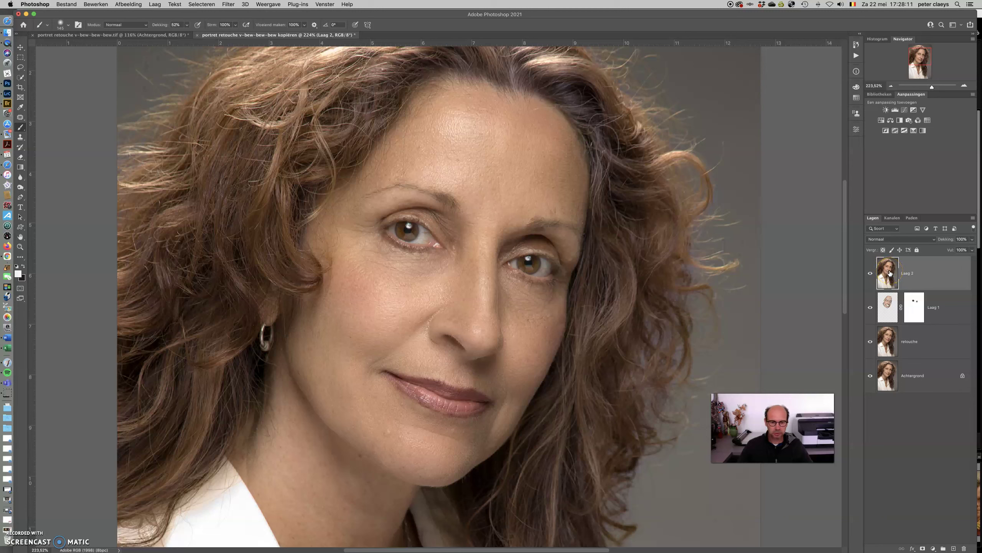
pyautogui.moveTo(889, 273); pyautogui.dragTo(889, 272)
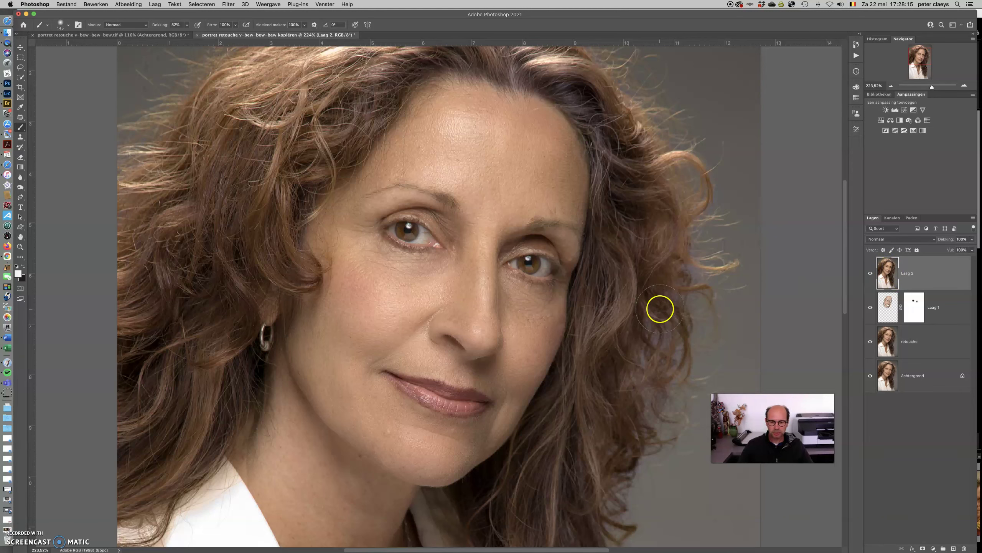
pyautogui.moveTo(728, 361); pyautogui.dragTo(699, 378)
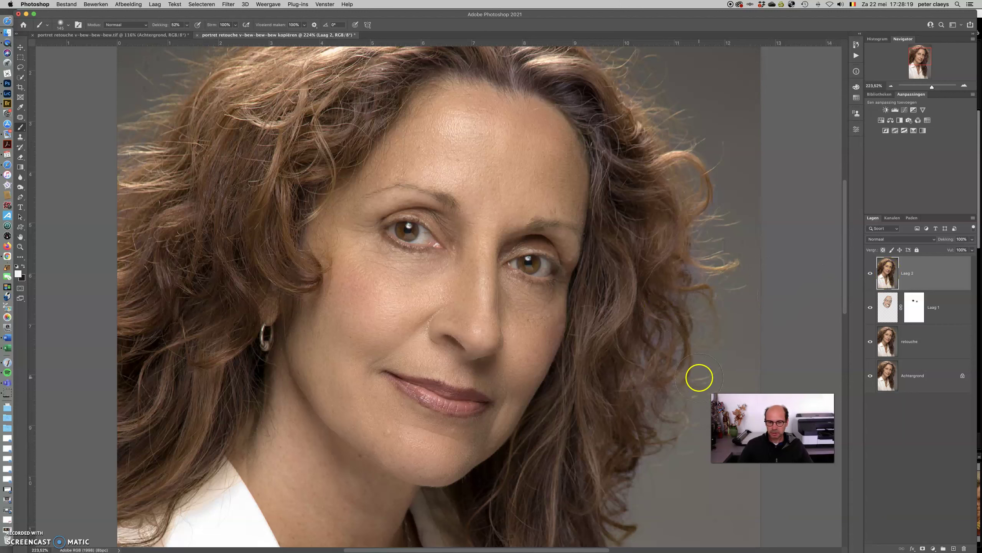
pyautogui.click(229, 5)
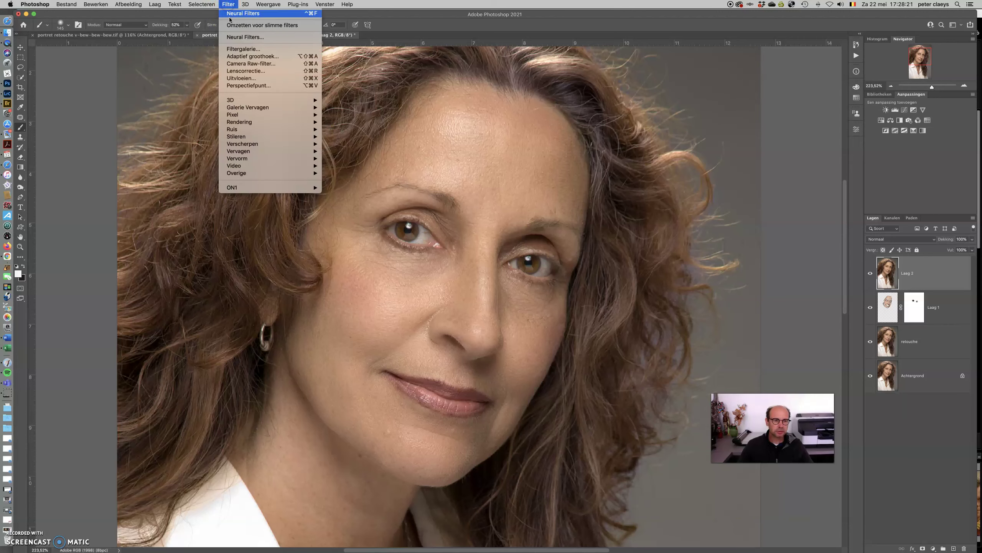
# Open Liquify on Laag 2, nudge the chin, and freeze-mask the lips and lower cheek
pyautogui.click(538, 193)
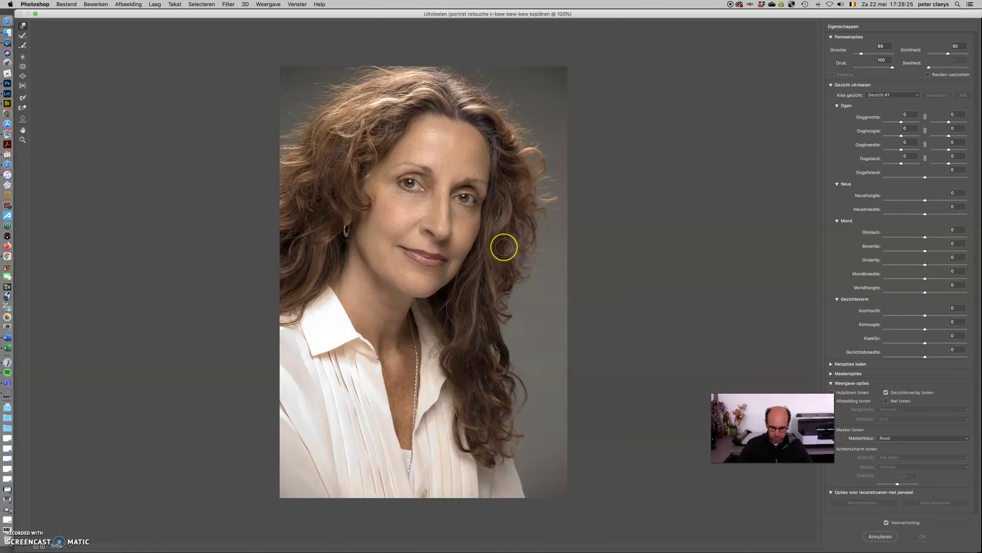
pyautogui.press('super+0')
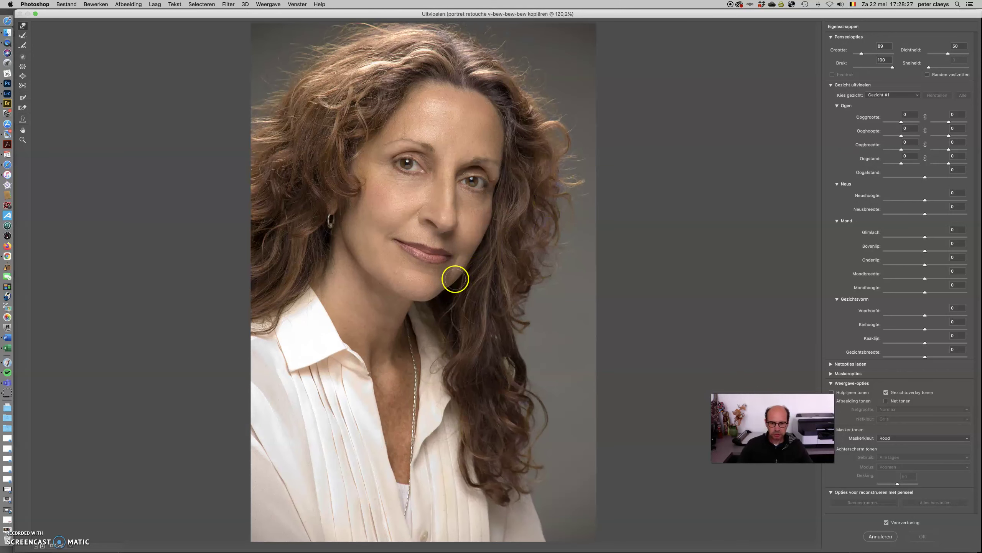
pyautogui.moveTo(456, 274)
pyautogui.mouseDown()
pyautogui.moveTo(434, 271)
pyautogui.moveTo(451, 252)
pyautogui.mouseUp()
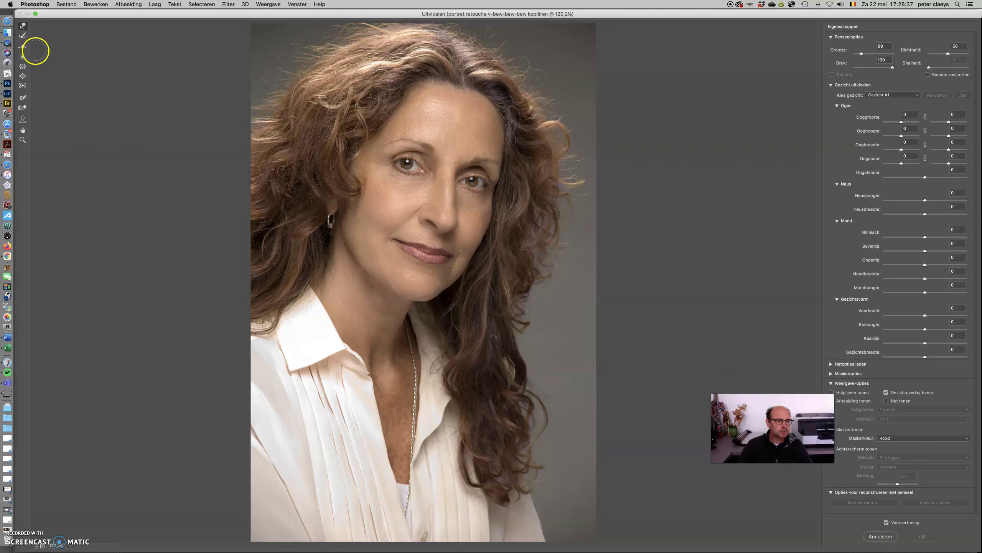
pyautogui.click(22, 97)
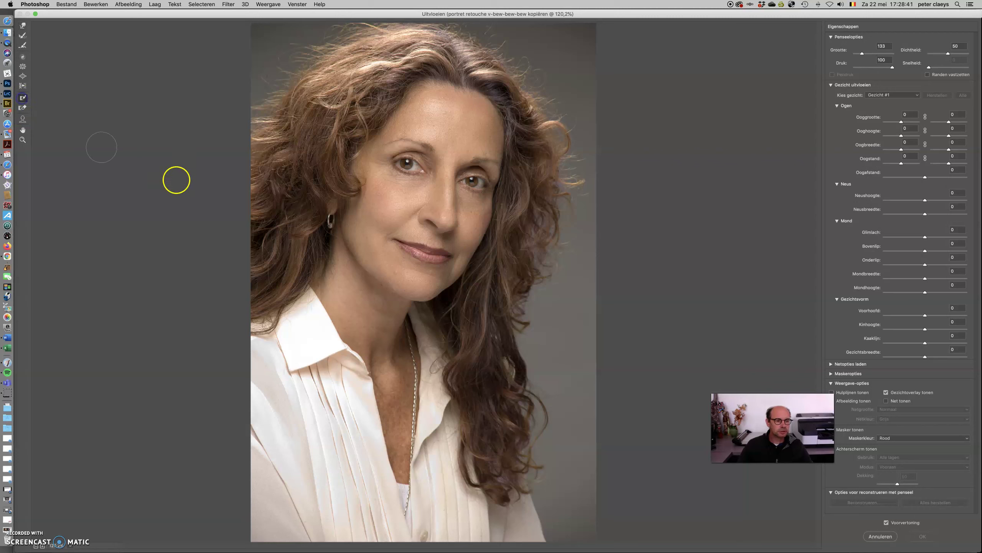
pyautogui.moveTo(449, 245); pyautogui.dragTo(445, 250)
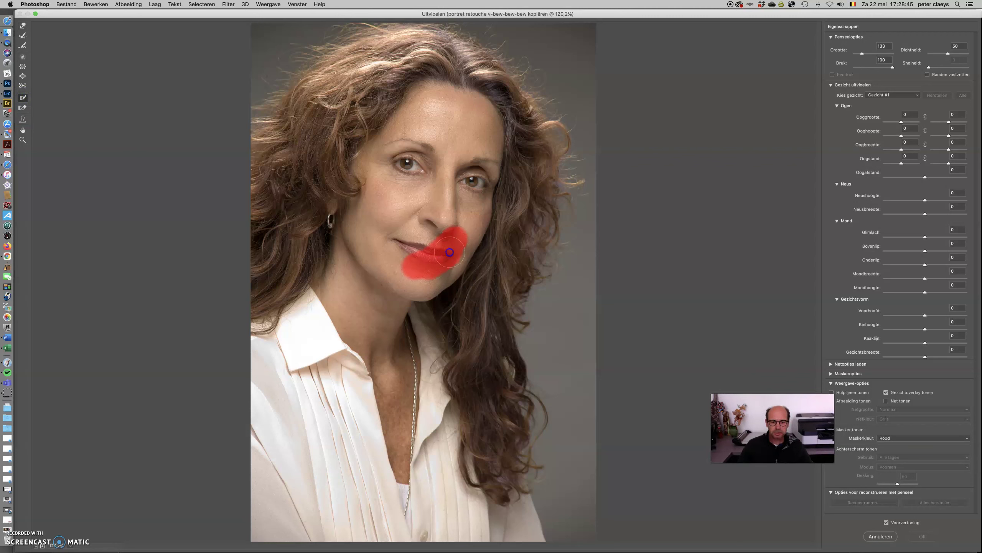
# Warp the face with a 112 Forward Warp brush, compare with the original, and apply
pyautogui.click(23, 25)
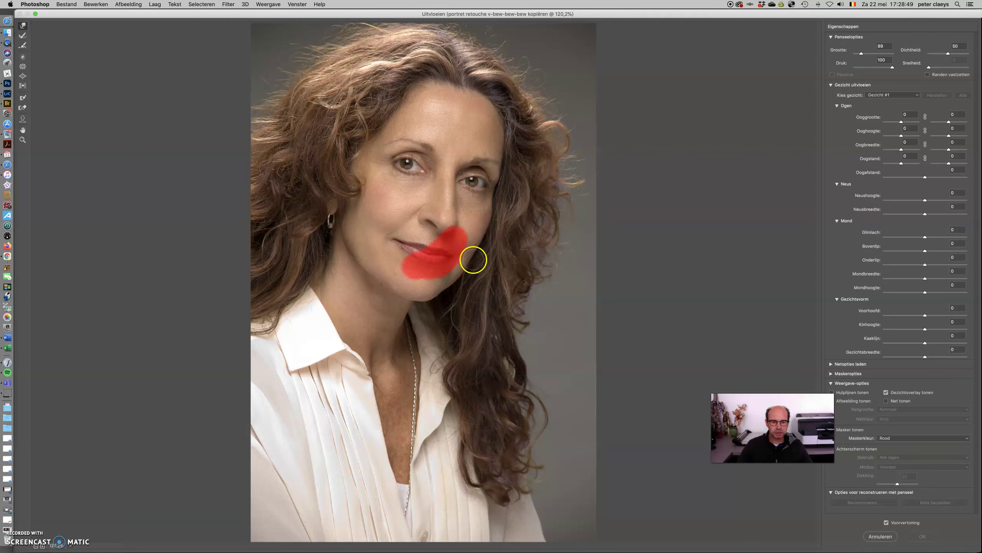
pyautogui.moveTo(477, 273); pyautogui.dragTo(468, 272)
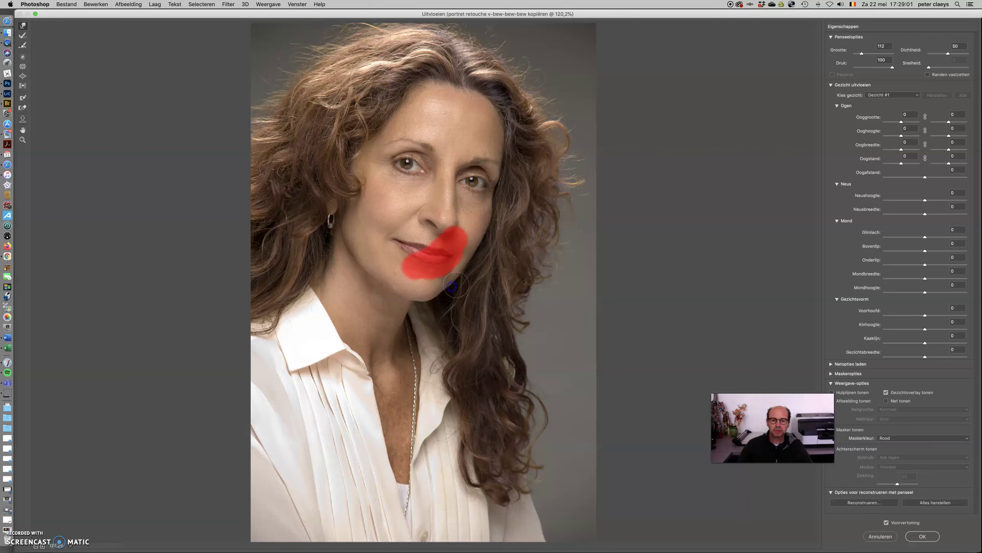
pyautogui.keyDown('alt'); pyautogui.click(461, 283); pyautogui.keyUp('alt')
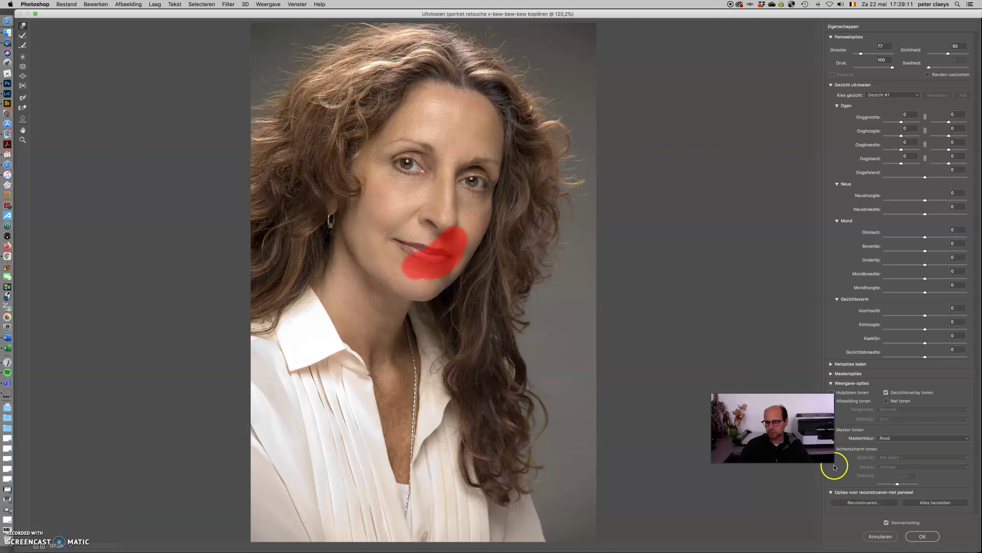
pyautogui.click(887, 522)
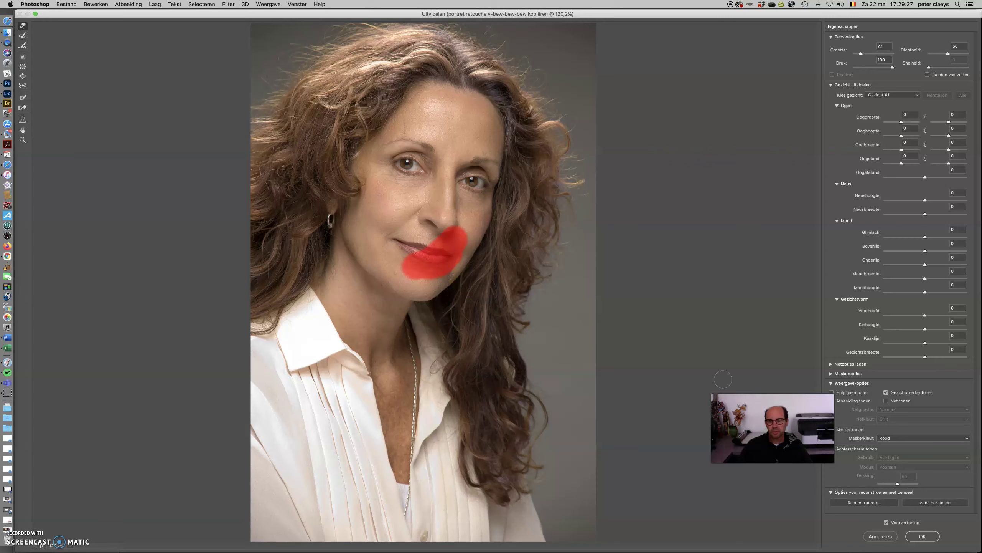
pyautogui.click(922, 537)
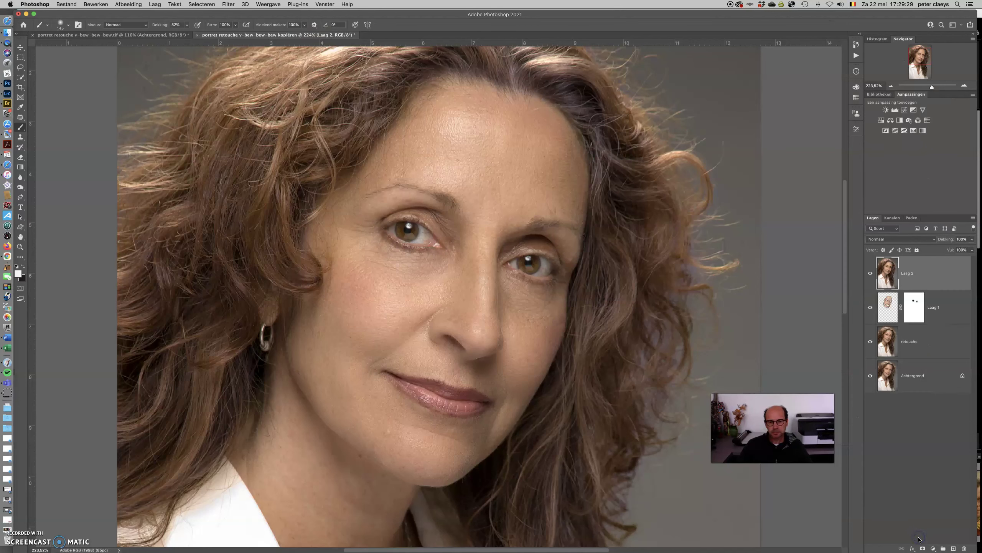
# Fit the portrait on screen and burn shadows onto the jaw, neck, cheek and temple
pyautogui.click(870, 273)
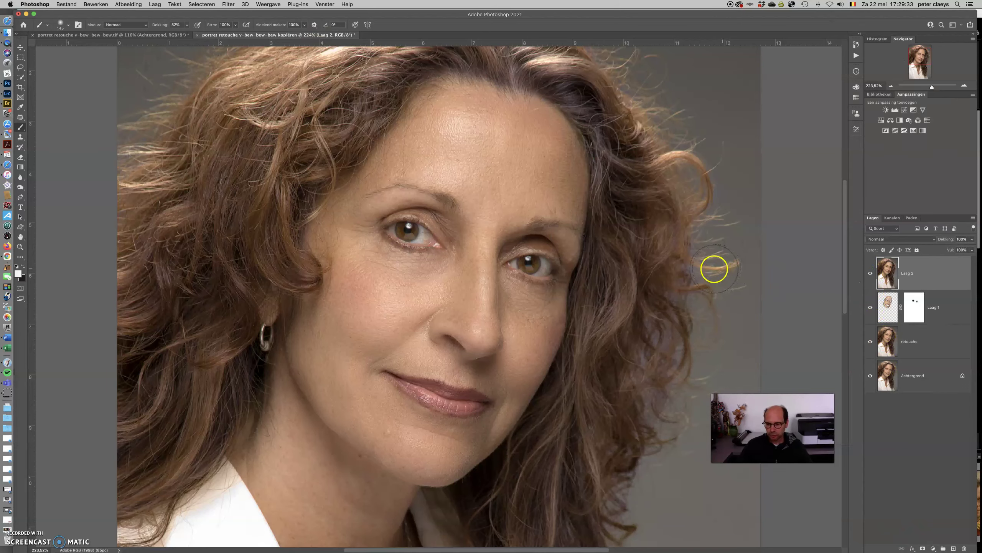
pyautogui.press('super+0')
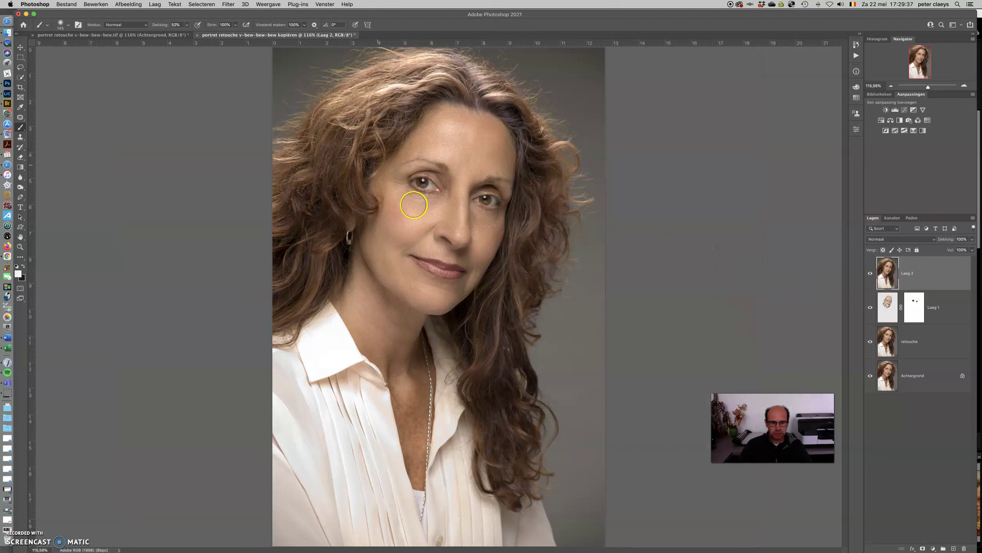
pyautogui.click(19, 187)
pyautogui.click(35, 191)
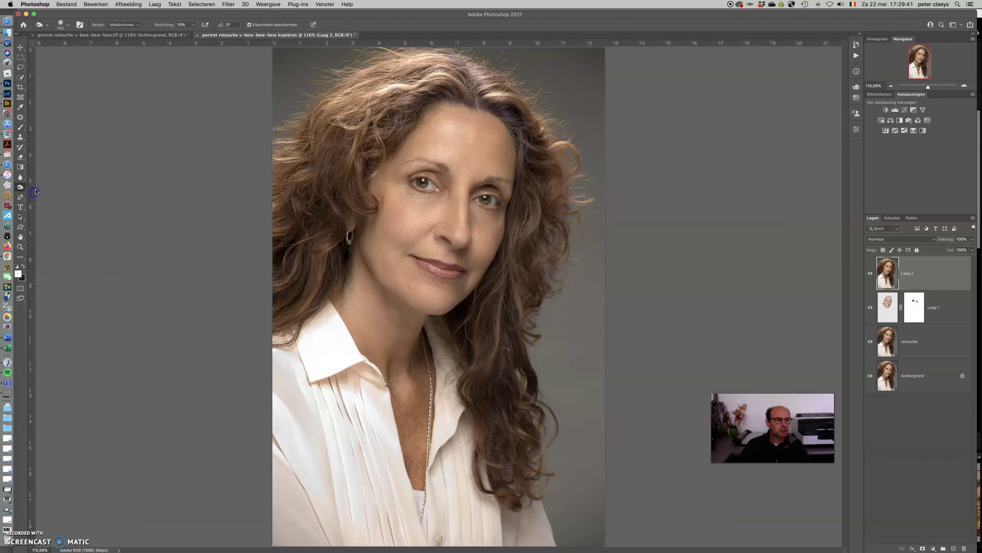
pyautogui.click(369, 270)
pyautogui.moveTo(369, 269); pyautogui.dragTo(385, 375)
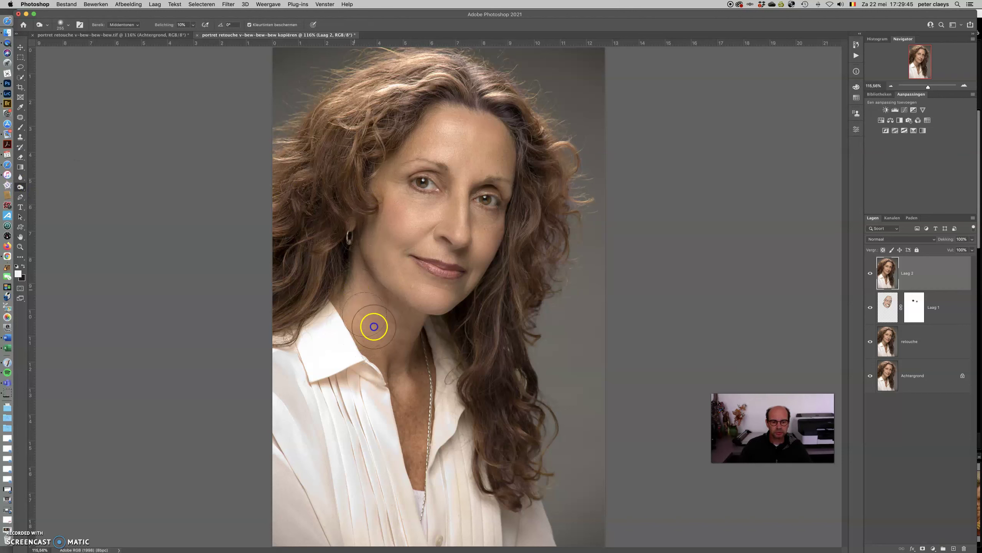
pyautogui.moveTo(500, 241)
pyautogui.mouseDown()
pyautogui.moveTo(500, 259)
pyautogui.moveTo(465, 311)
pyautogui.mouseUp()
pyautogui.moveTo(380, 164); pyautogui.dragTo(422, 117)
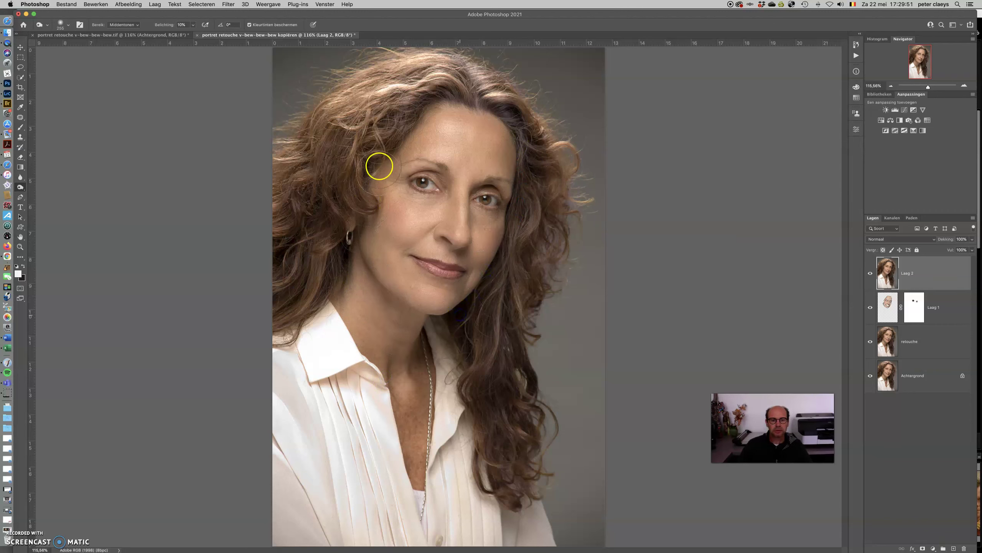
# Deepen the hairline, right temple and cheek-to-jaw shadows, then toggle Laag 2 to compare
pyautogui.click(449, 107)
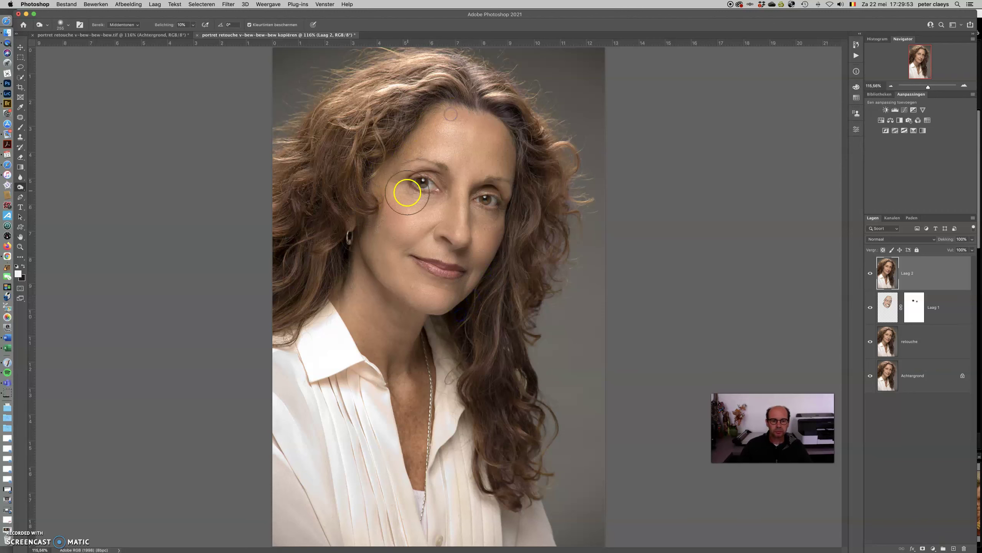
pyautogui.click(349, 301)
pyautogui.moveTo(350, 306)
pyautogui.mouseDown()
pyautogui.moveTo(346, 281)
pyautogui.moveTo(377, 250)
pyautogui.mouseUp()
pyautogui.click(373, 270)
pyautogui.moveTo(373, 176); pyautogui.dragTo(384, 157)
pyautogui.click(425, 113)
pyautogui.moveTo(425, 113); pyautogui.dragTo(503, 116)
pyautogui.click(515, 149)
pyautogui.moveTo(513, 182)
pyautogui.mouseDown()
pyautogui.moveTo(506, 237)
pyautogui.moveTo(478, 287)
pyautogui.mouseUp()
pyautogui.click(455, 314)
pyautogui.click(870, 273)
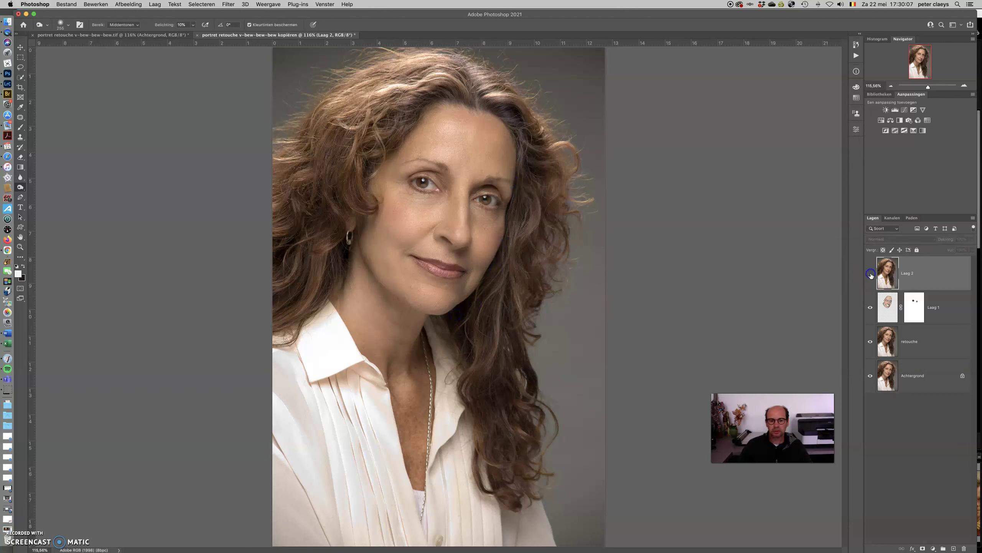
pyautogui.click(870, 273)
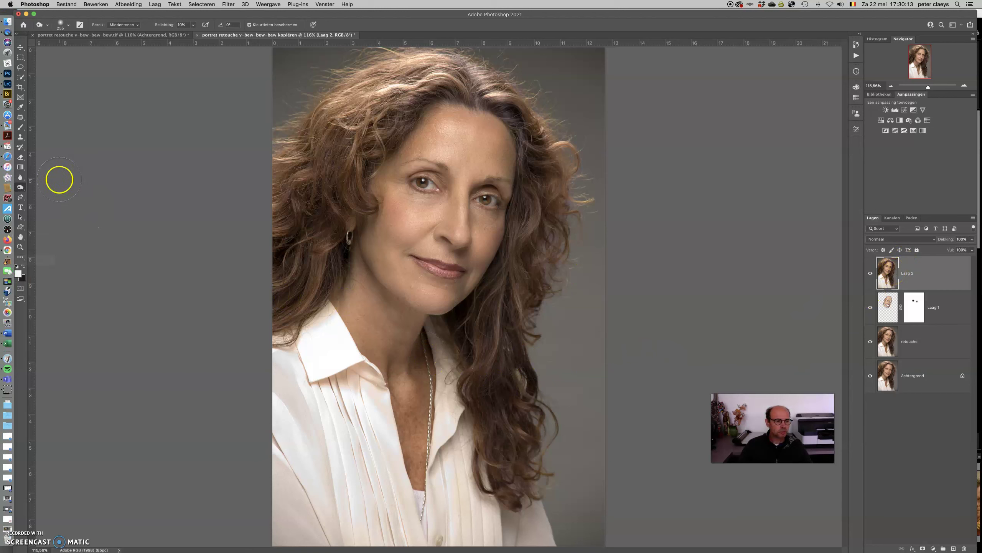
# Switch from Burn to the Dodge tool with a 186-pixel brush
pyautogui.rightClick(22, 189)
pyautogui.click(47, 186)
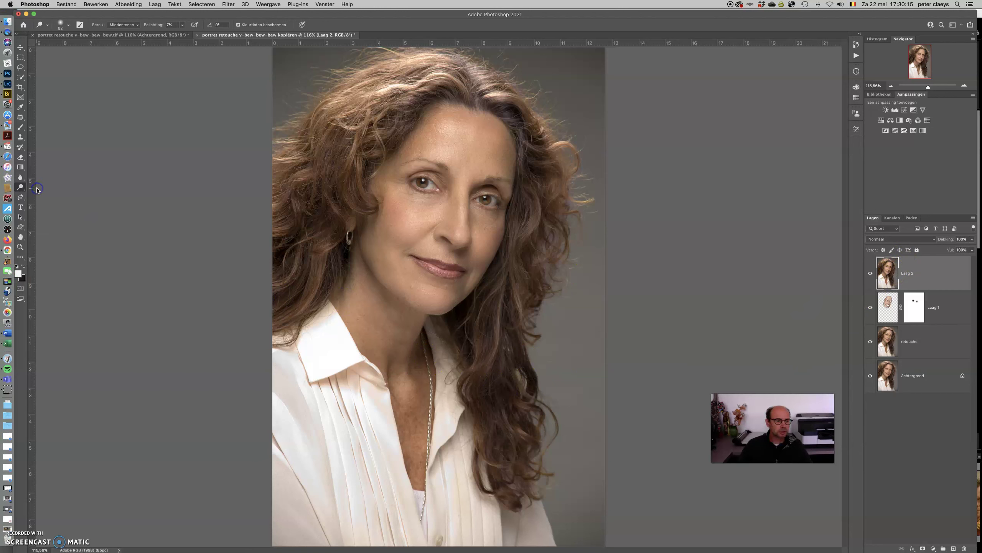
pyautogui.moveTo(395, 226)
pyautogui.mouseDown()
pyautogui.moveTo(487, 235)
pyautogui.moveTo(481, 158)
pyautogui.mouseUp()
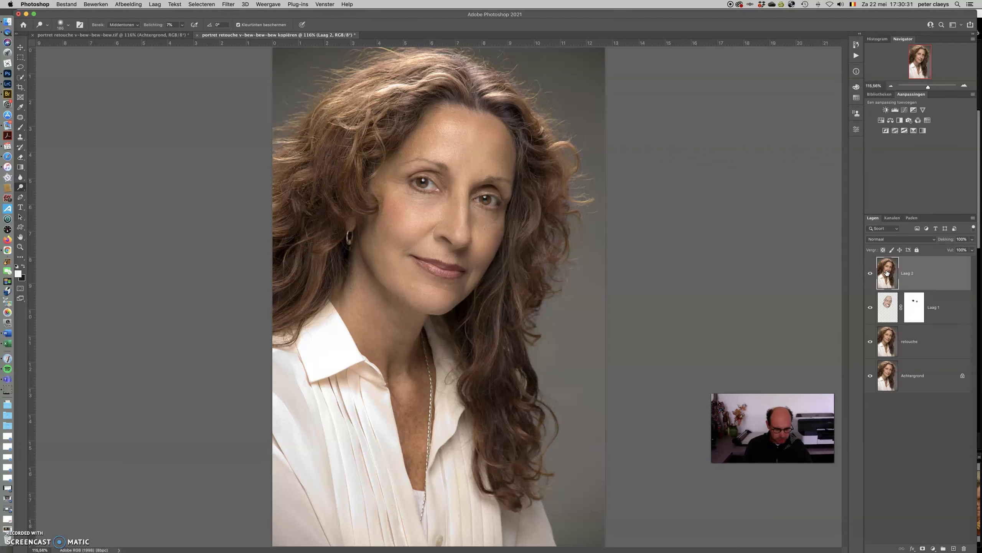
# Stamp visible layers into Laag 3 and apply Hoogdoorlaat (High Pass) at 7-pixel radius
pyautogui.hotkey('ctrl', 'alt', 'shift', 'e')
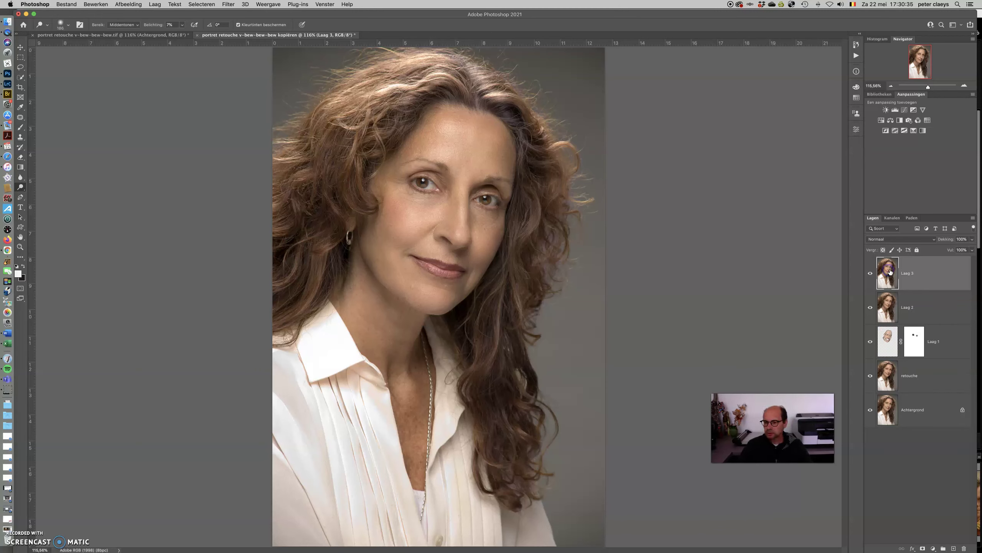
pyautogui.click(894, 308)
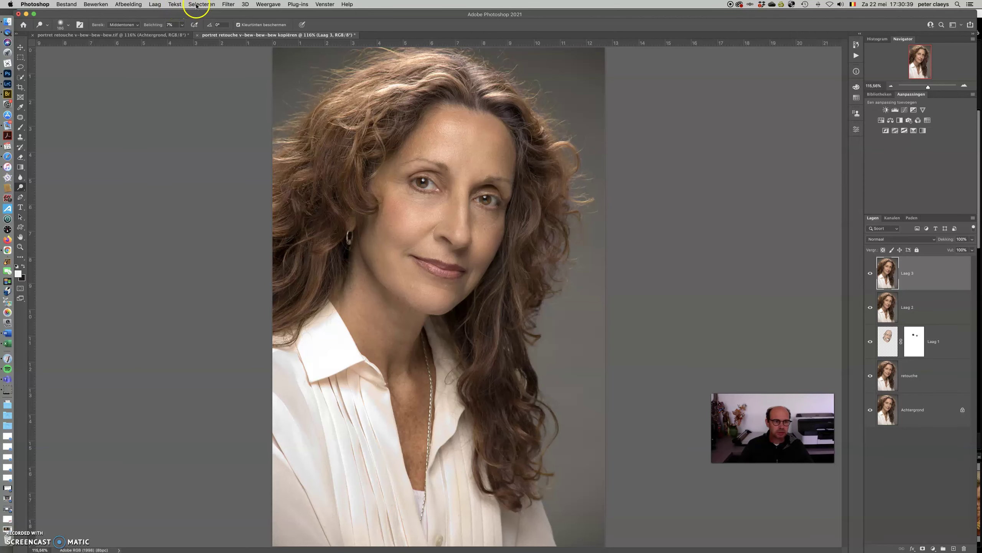
pyautogui.click(228, 6)
pyautogui.moveTo(236, 173)
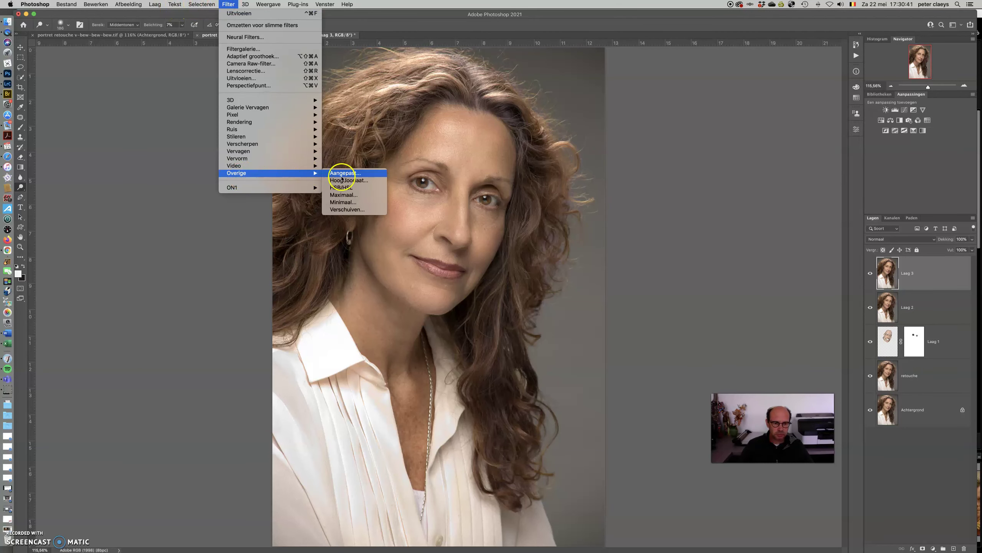
pyautogui.click(344, 180)
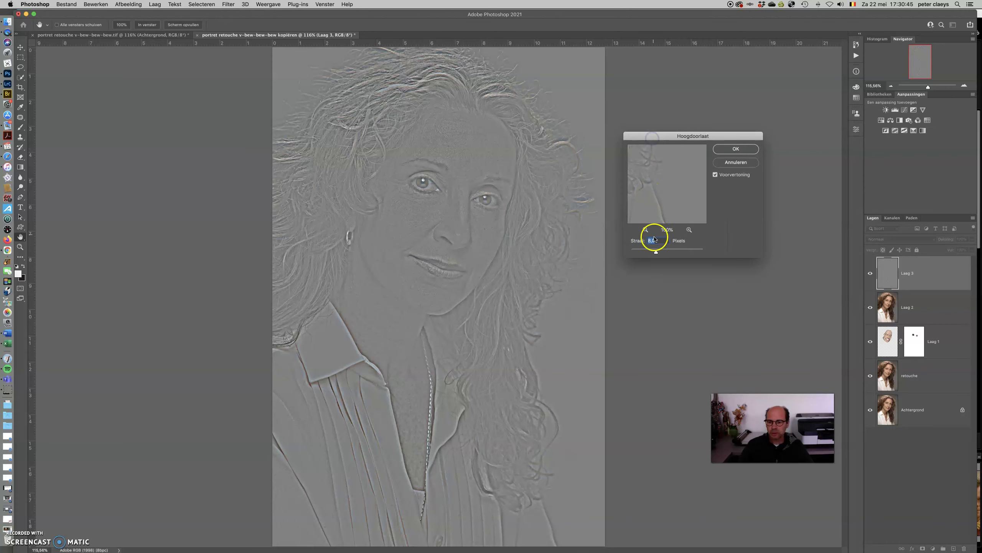
pyautogui.moveTo(655, 251)
pyautogui.mouseDown()
pyautogui.moveTo(631, 250)
pyautogui.moveTo(655, 254)
pyautogui.mouseUp()
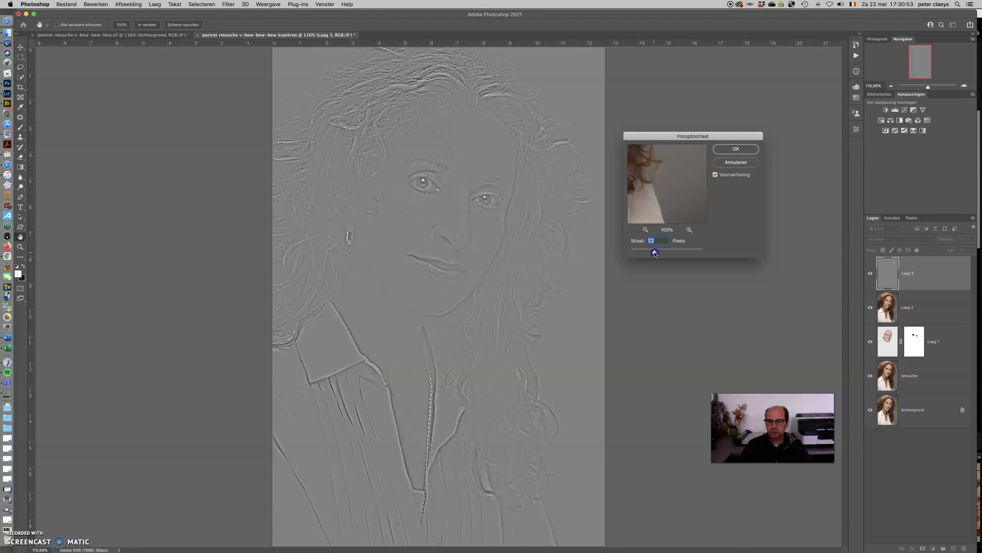
pyautogui.click(737, 155)
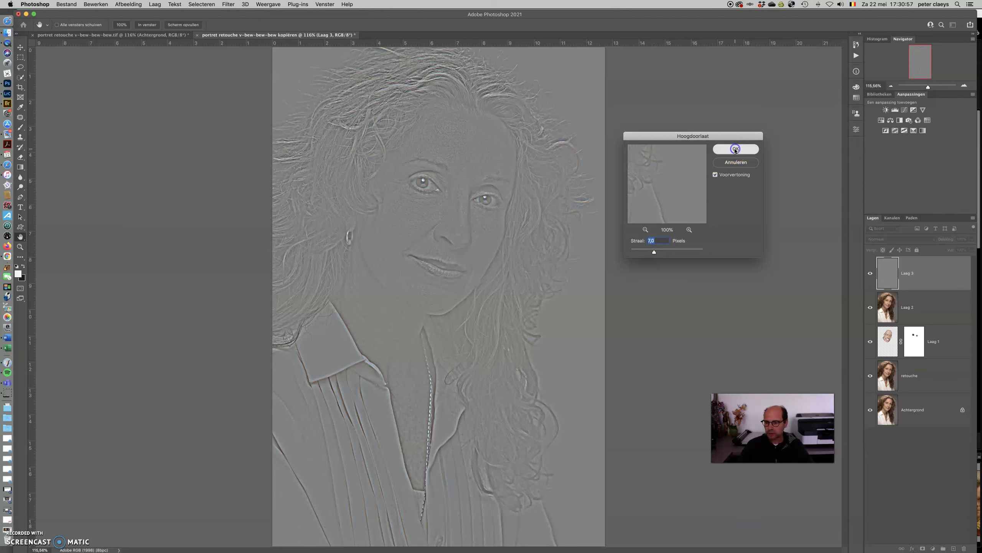
pyautogui.click(889, 278)
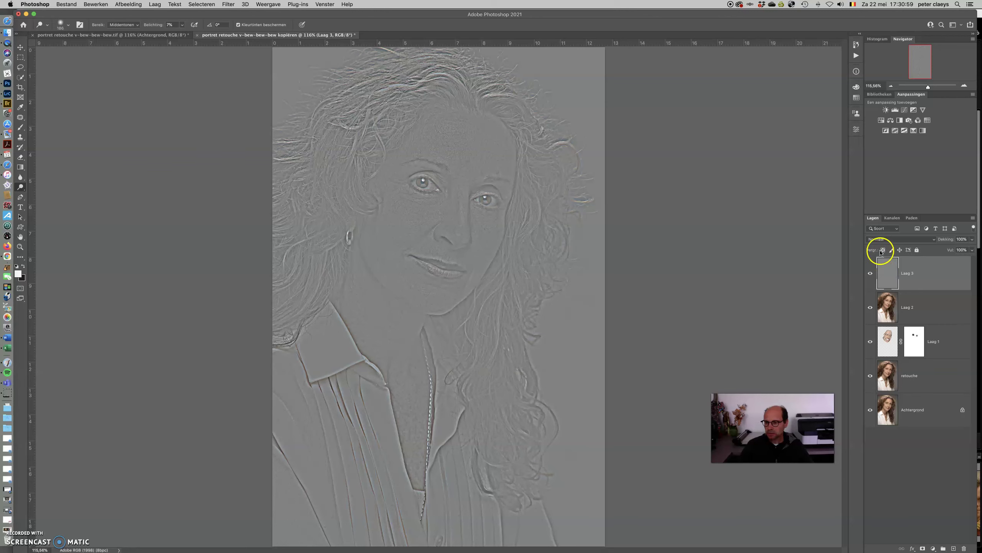
# Blend Laag 3 as Zwak licht, add a hide-all mask, and set a white brush
pyautogui.click(886, 239)
pyautogui.click(880, 328)
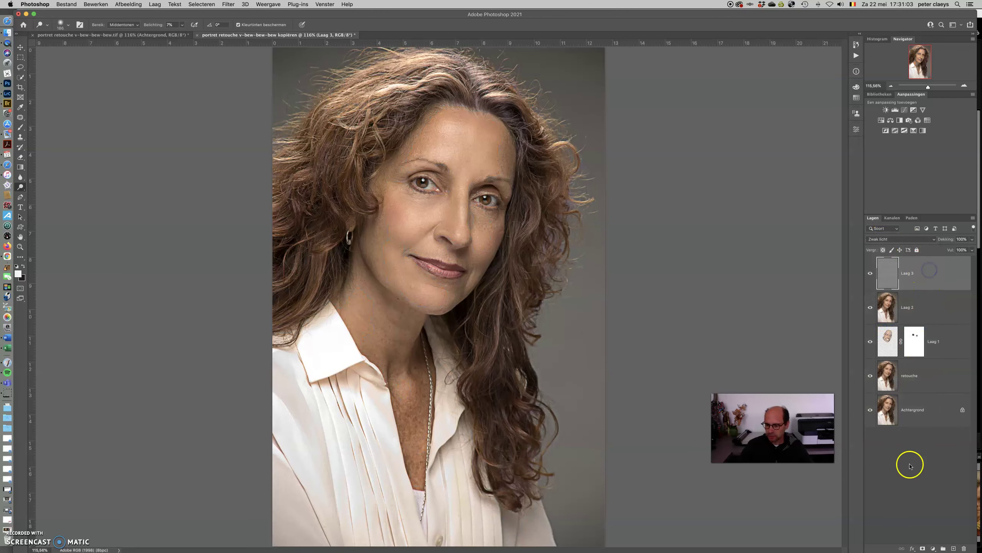
pyautogui.keyDown('alt'); pyautogui.click(924, 548); pyautogui.keyUp('alt')
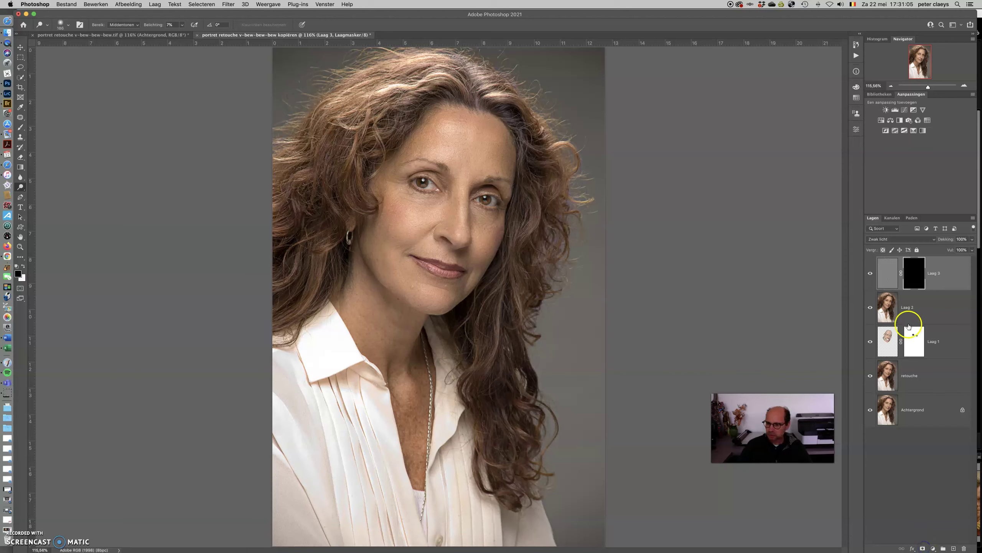
pyautogui.press('b')
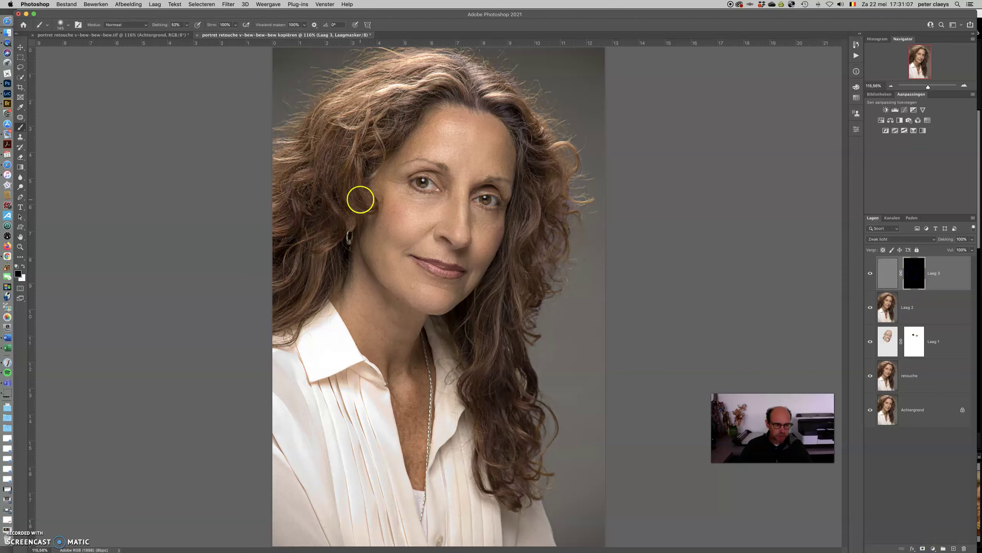
pyautogui.press('x')
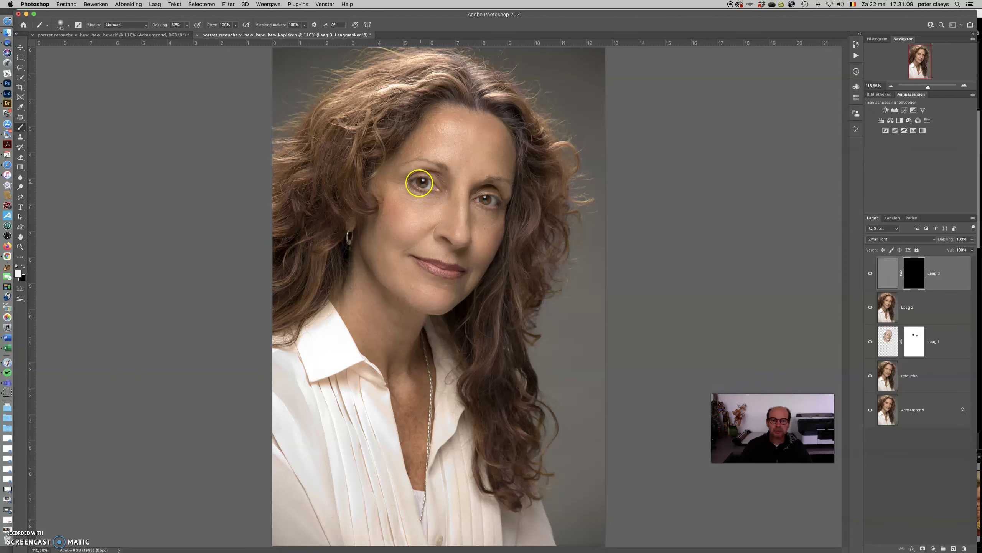
# Paint sharpening back over the right eye, hair and face with a 209-pixel brush
pyautogui.click(492, 200)
pyautogui.moveTo(357, 150); pyautogui.dragTo(361, 149)
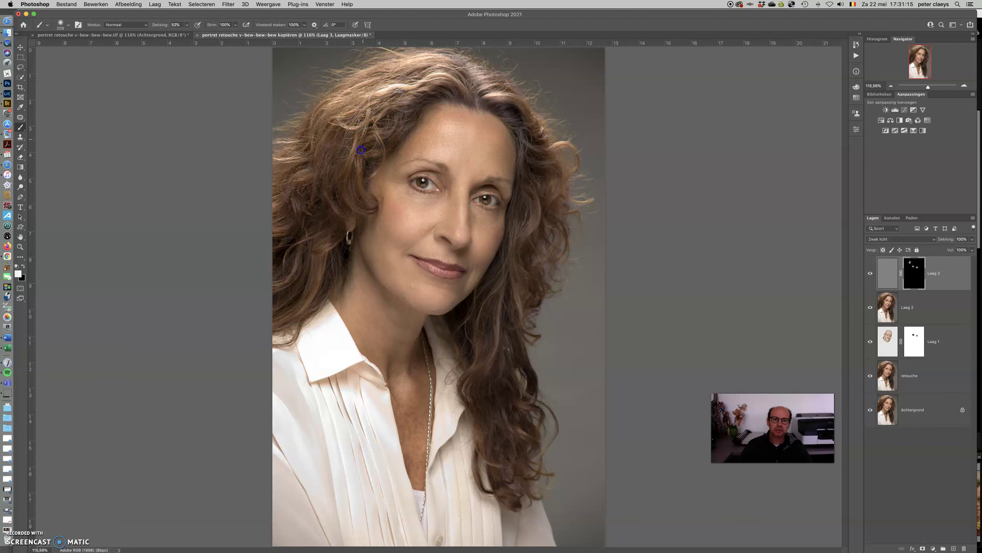
pyautogui.moveTo(400, 97); pyautogui.dragTo(533, 278)
pyautogui.moveTo(509, 367); pyautogui.dragTo(307, 257)
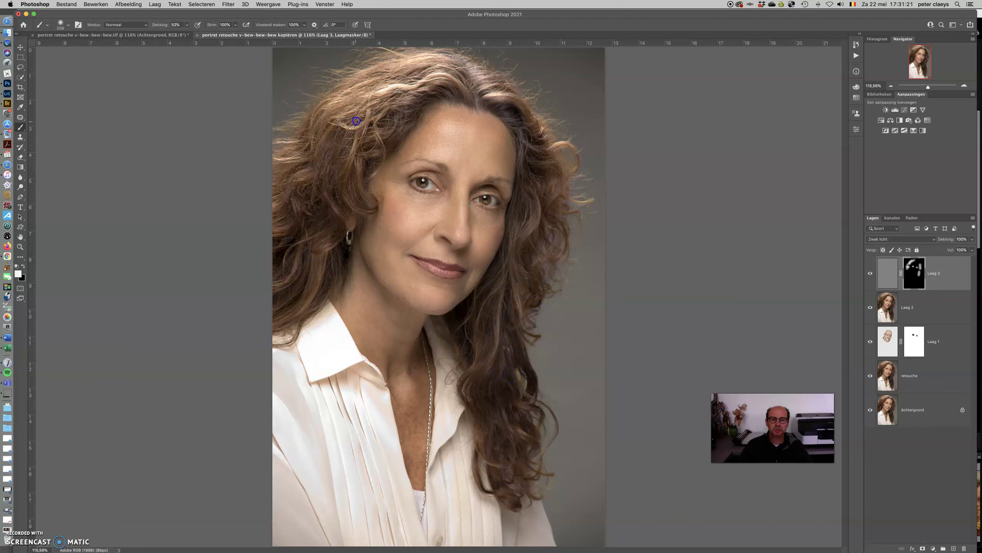
pyautogui.moveTo(387, 109); pyautogui.dragTo(478, 246)
pyautogui.click(880, 276)
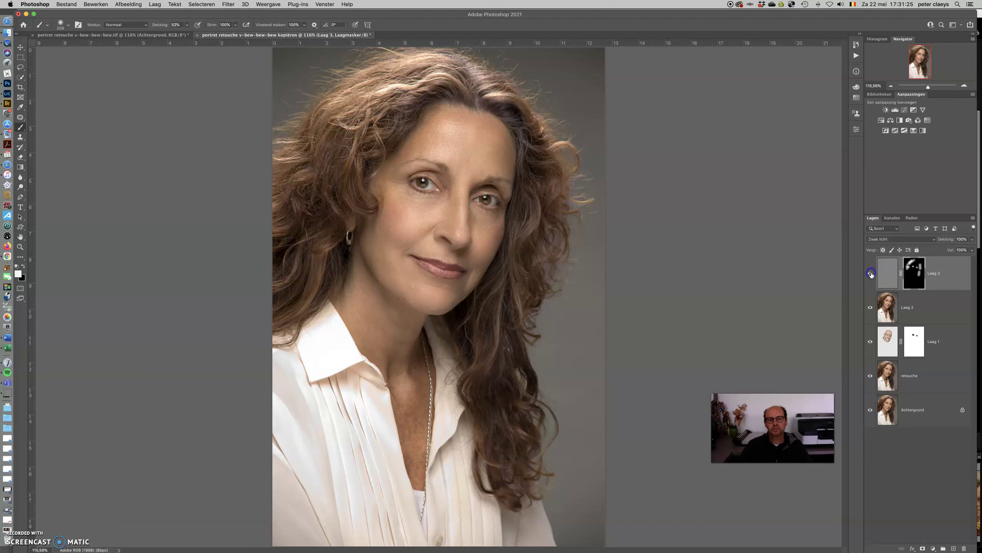
pyautogui.click(890, 274)
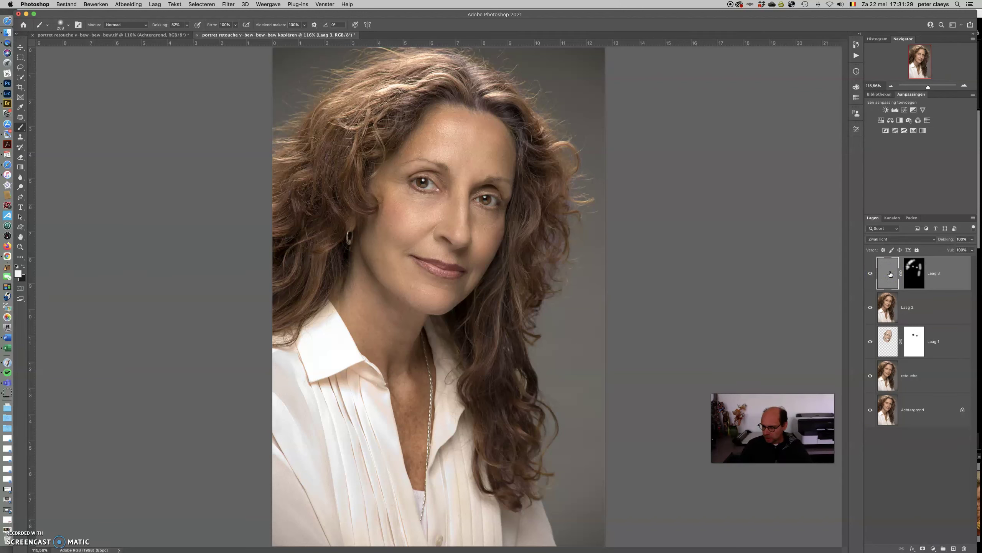
# Add a darkening Curves layer, Curven 1, blended as Lichtsterkte
pyautogui.click(905, 109)
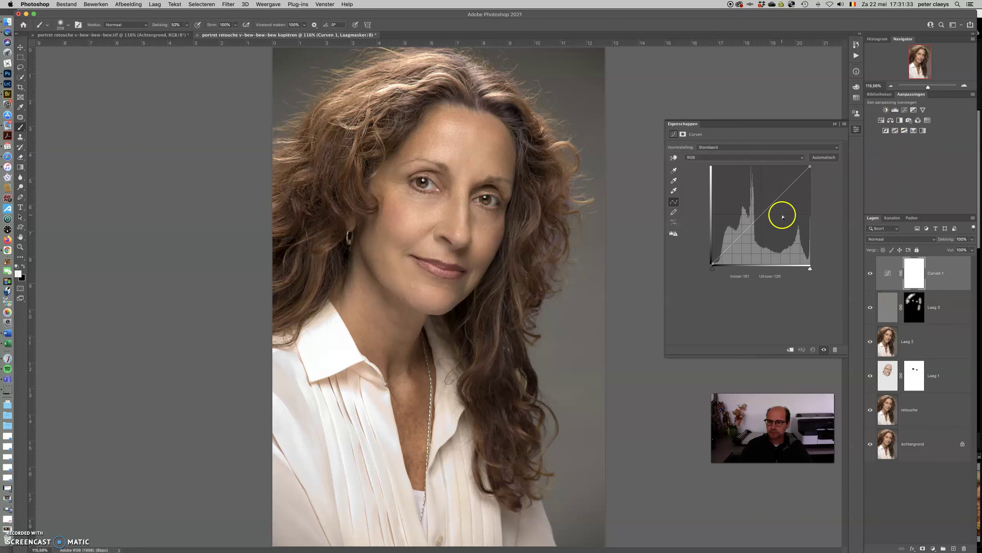
pyautogui.moveTo(754, 224); pyautogui.dragTo(757, 227)
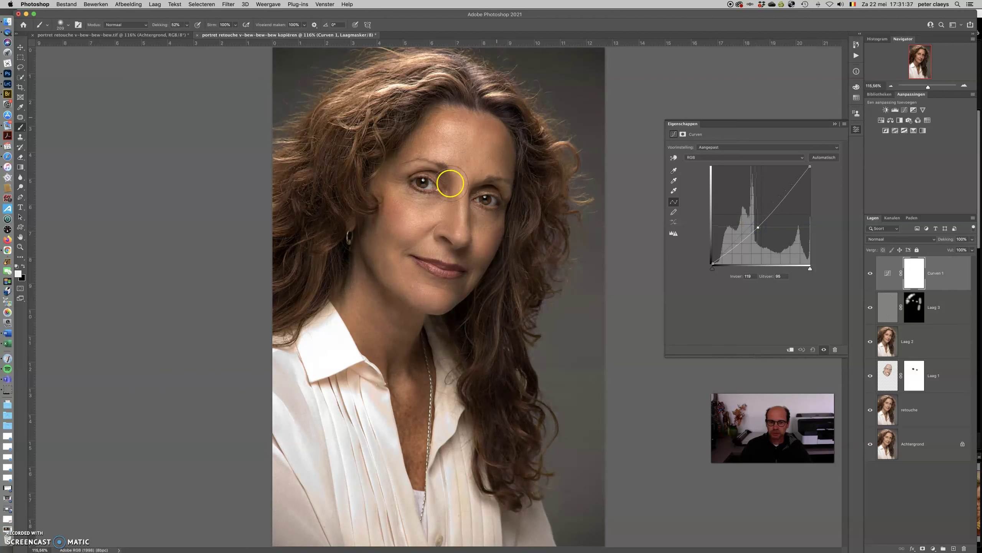
pyautogui.click(885, 240)
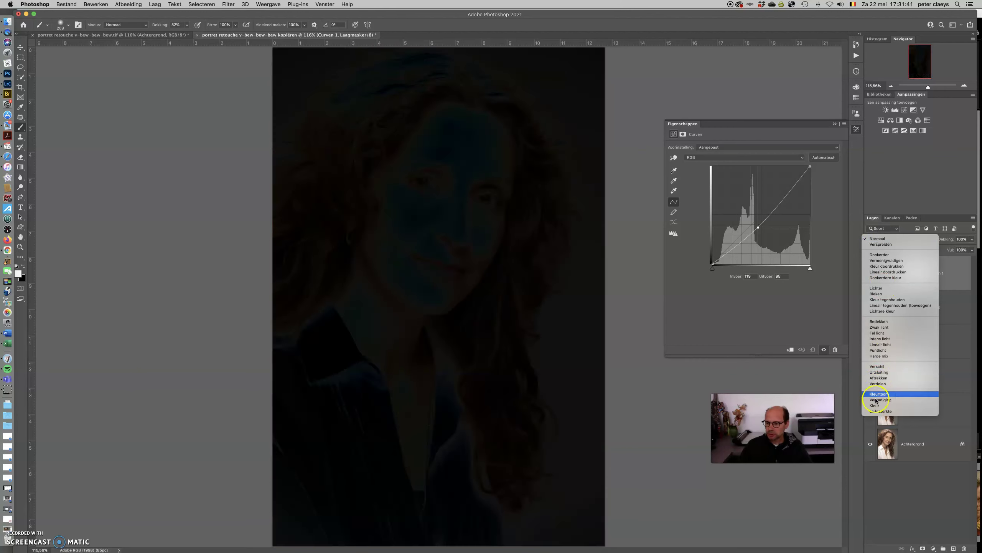
pyautogui.click(877, 412)
pyautogui.click(877, 412)
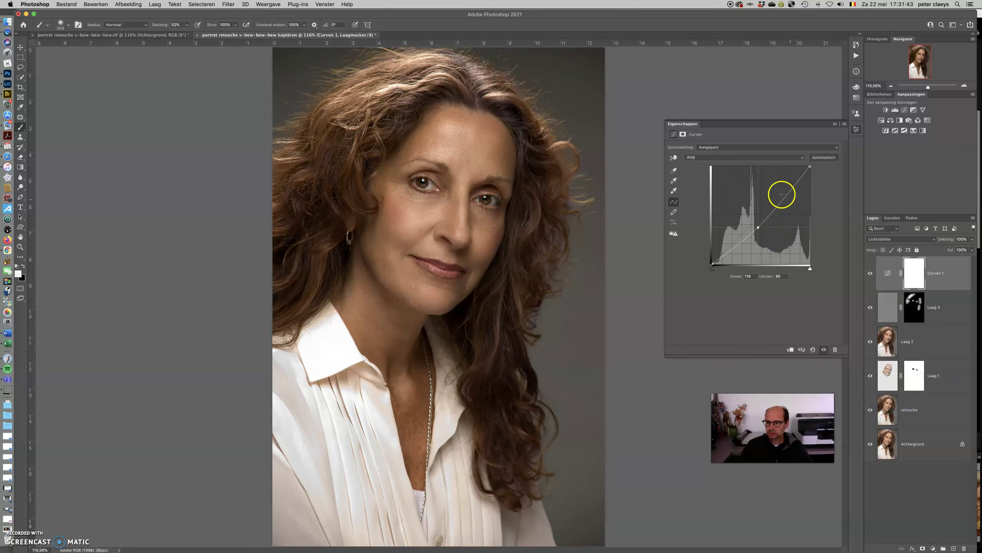
pyautogui.click(888, 273)
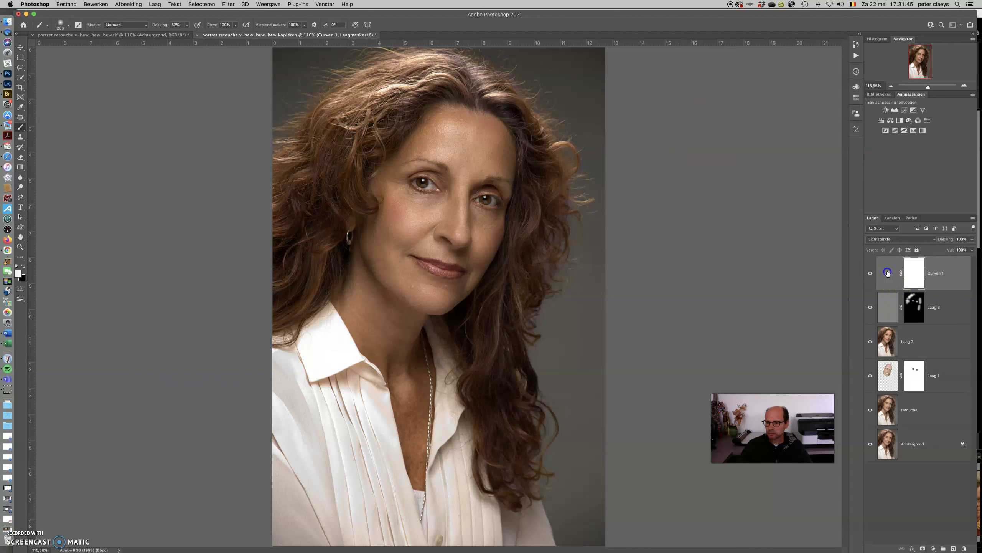
# Invert Curven 1's mask and paint the darkening onto temple hair, neck, collar, cheek and hair
pyautogui.click(916, 273)
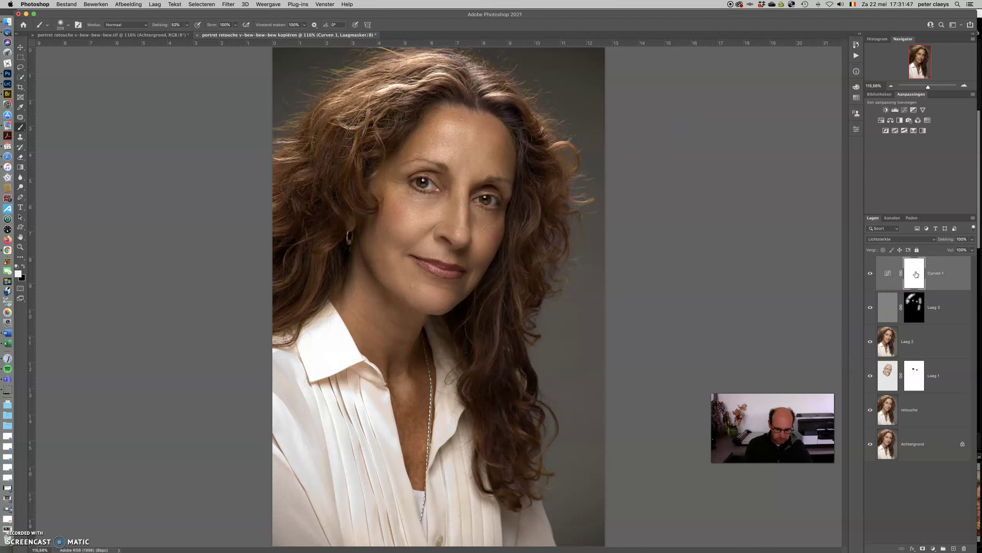
pyautogui.press('super+i')
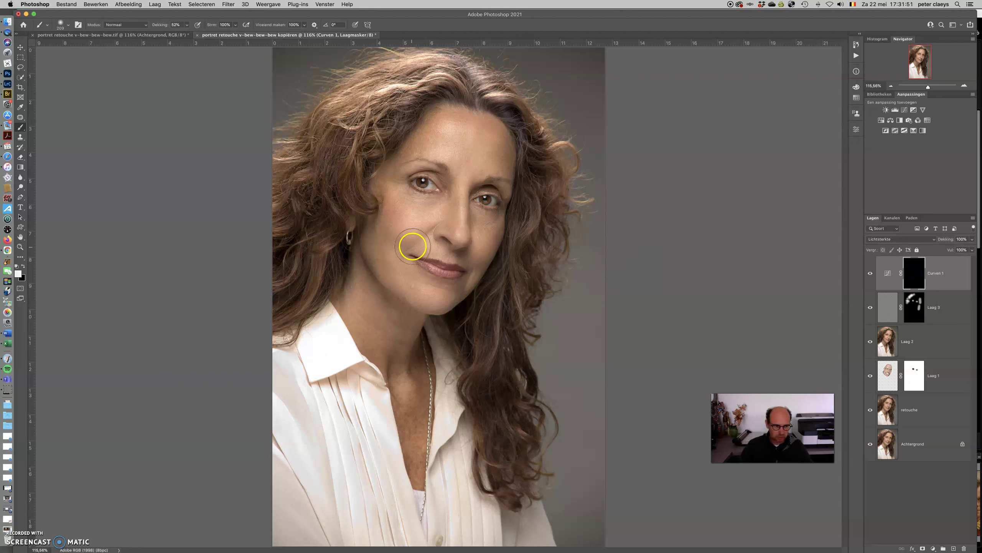
pyautogui.moveTo(381, 244); pyautogui.dragTo(392, 244)
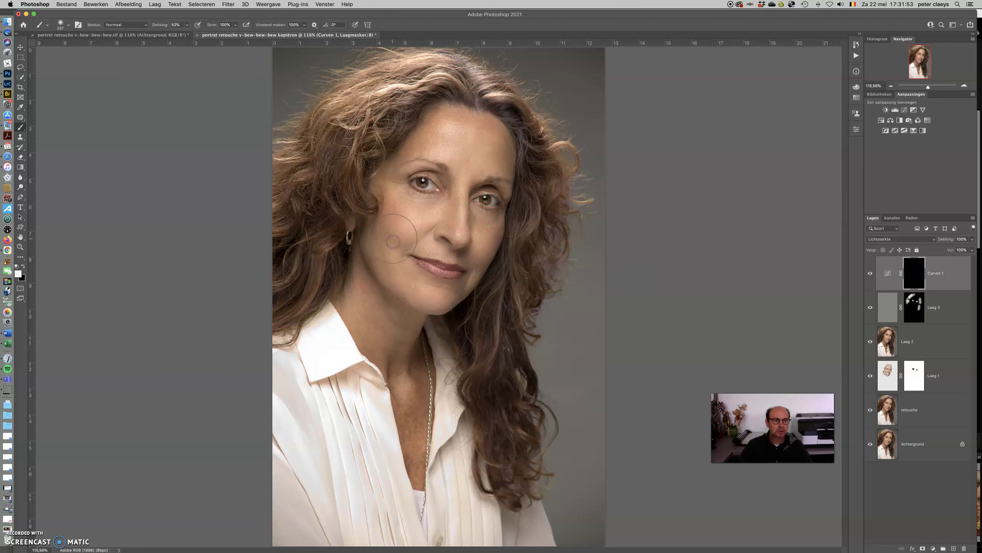
pyautogui.moveTo(401, 140); pyautogui.dragTo(381, 215)
pyautogui.moveTo(346, 286)
pyautogui.mouseDown()
pyautogui.moveTo(364, 324)
pyautogui.moveTo(404, 347)
pyautogui.mouseUp()
pyautogui.moveTo(333, 351)
pyautogui.mouseDown()
pyautogui.moveTo(354, 388)
pyautogui.moveTo(468, 338)
pyautogui.moveTo(480, 310)
pyautogui.moveTo(470, 287)
pyautogui.mouseUp()
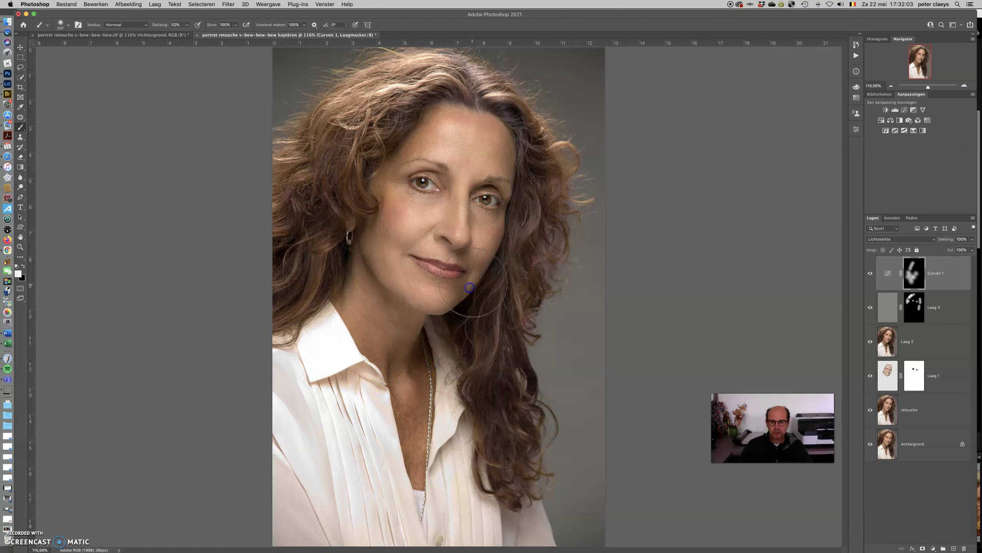
pyautogui.moveTo(514, 237); pyautogui.dragTo(509, 245)
pyautogui.moveTo(527, 168)
pyautogui.mouseDown()
pyautogui.moveTo(546, 182)
pyautogui.moveTo(439, 126)
pyautogui.moveTo(375, 138)
pyautogui.moveTo(309, 173)
pyautogui.mouseUp()
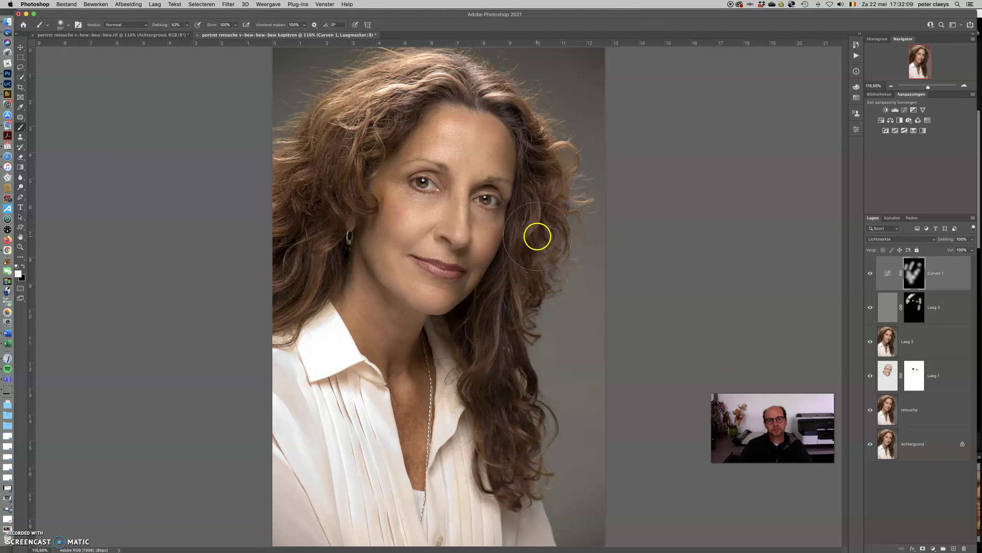
pyautogui.moveTo(464, 249)
pyautogui.mouseDown()
pyautogui.moveTo(422, 244)
pyautogui.moveTo(459, 247)
pyautogui.mouseUp()
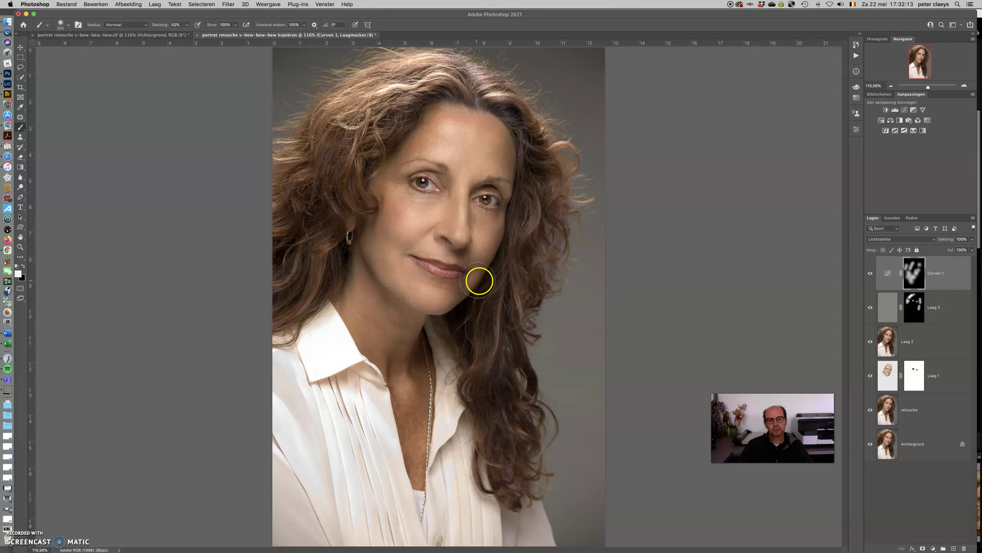
pyautogui.click(888, 272)
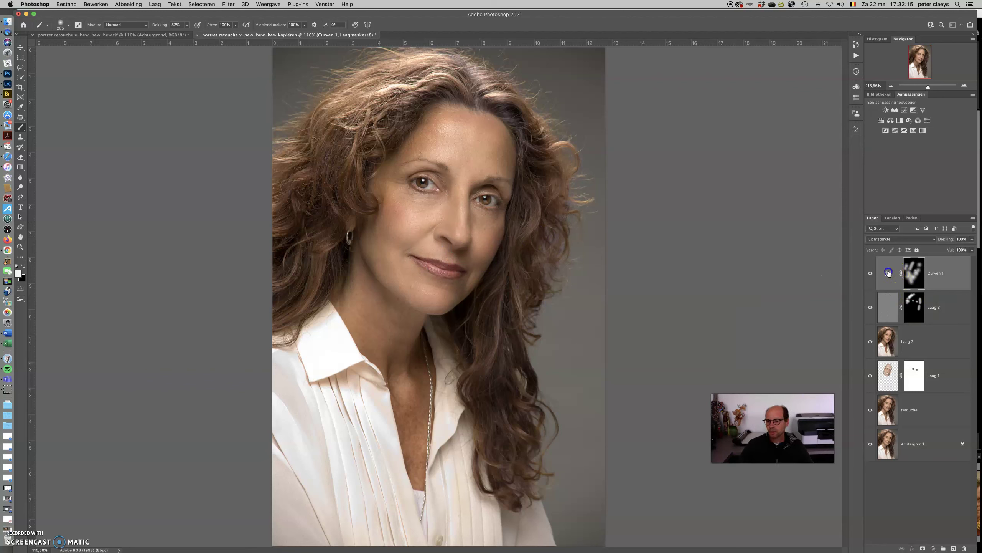
# Add Curven 2 shaped as an S-curve with raised highlights and lowered shadows
pyautogui.click(904, 110)
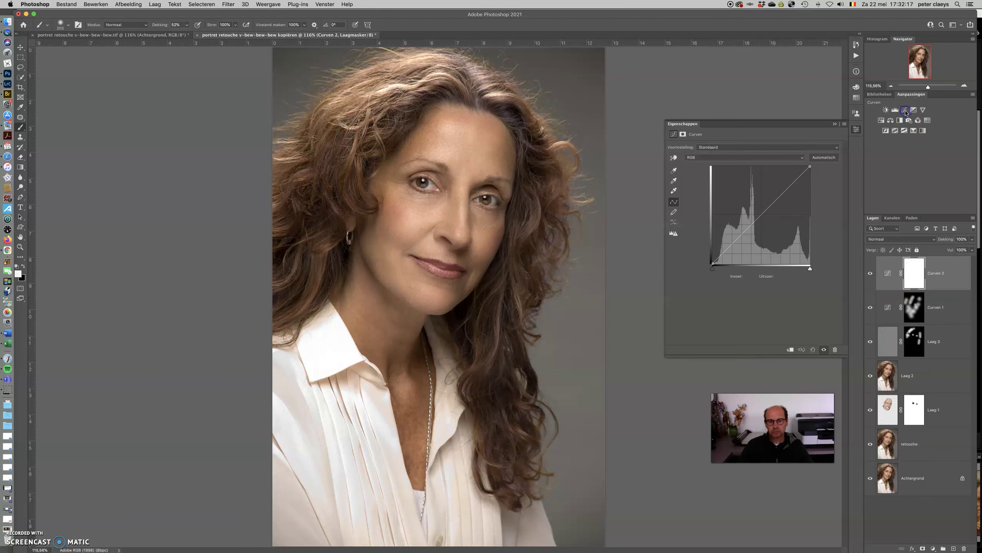
pyautogui.moveTo(786, 191); pyautogui.dragTo(786, 188)
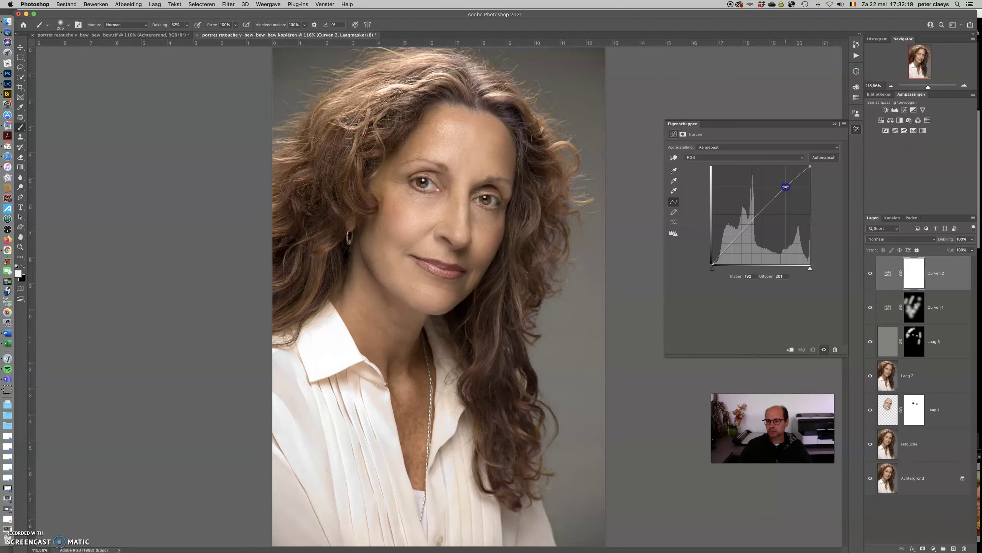
pyautogui.moveTo(738, 235); pyautogui.dragTo(739, 239)
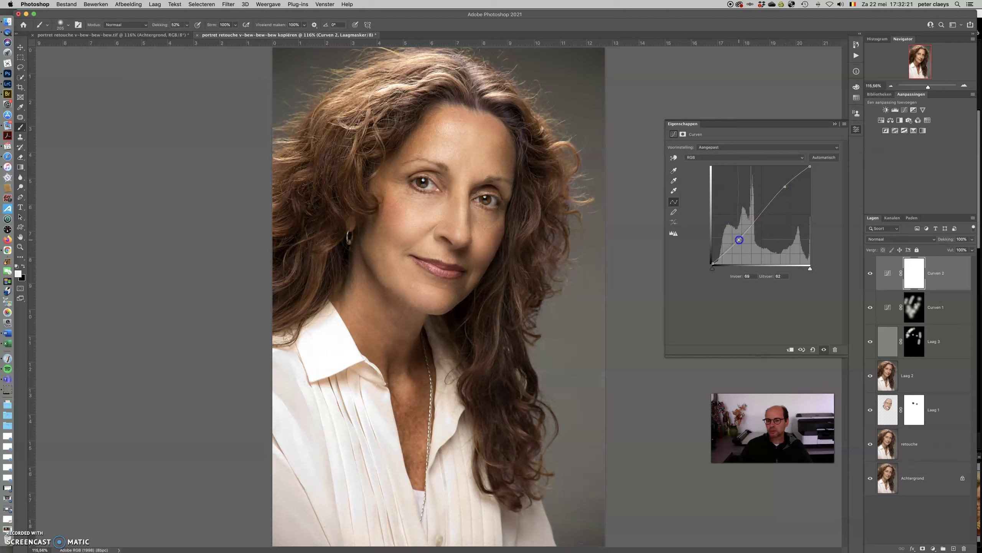
pyautogui.click(692, 125)
pyautogui.click(916, 273)
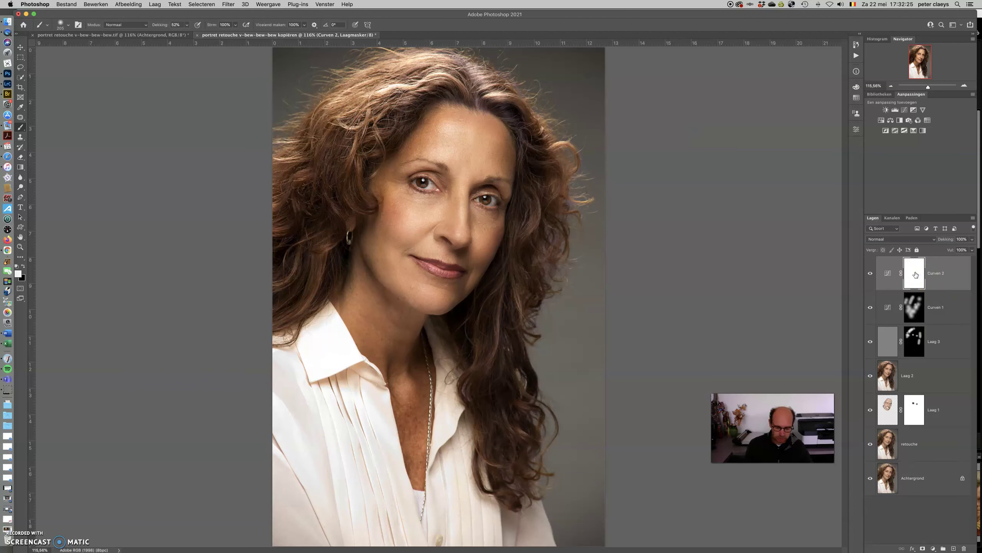
# Invert Curven 2's mask and rename the layer 'contrast'
pyautogui.press('super+i')
pyautogui.doubleClick(936, 273)
pyautogui.write('contrast')
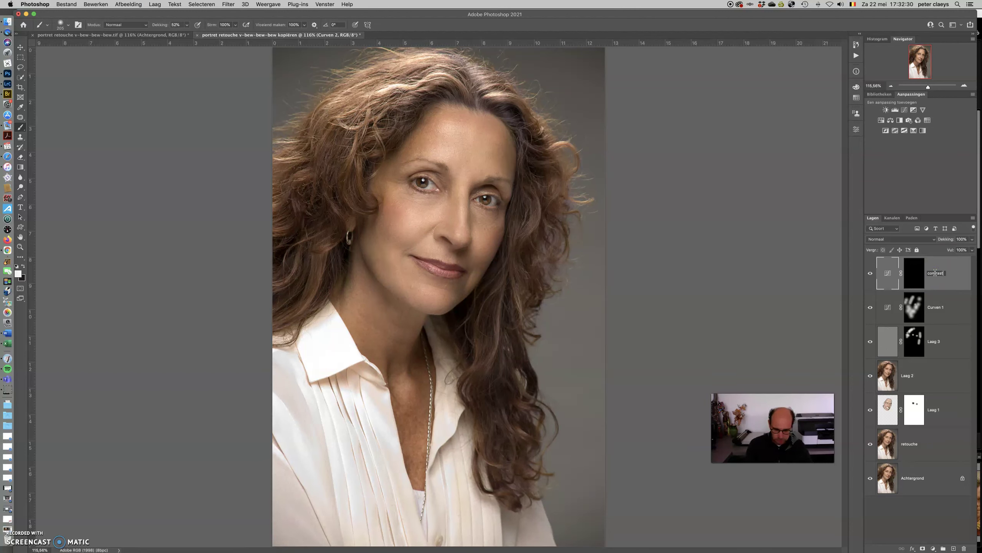
pyautogui.press('Return')
pyautogui.click(921, 273)
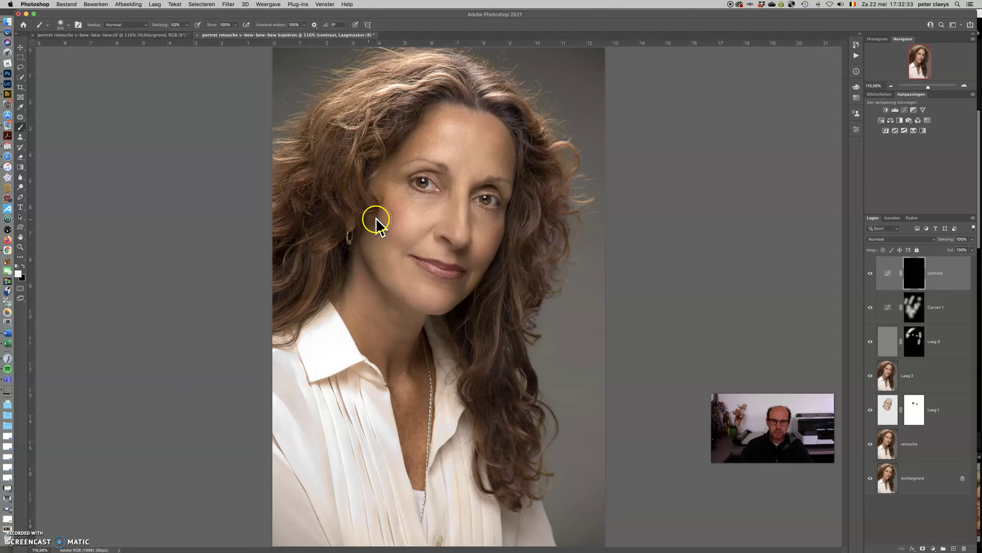
# Paint contrast onto cheek, forehead, eyes, chin and right-side hair, using a 256-pixel brush for hair
pyautogui.moveTo(411, 213); pyautogui.dragTo(424, 228)
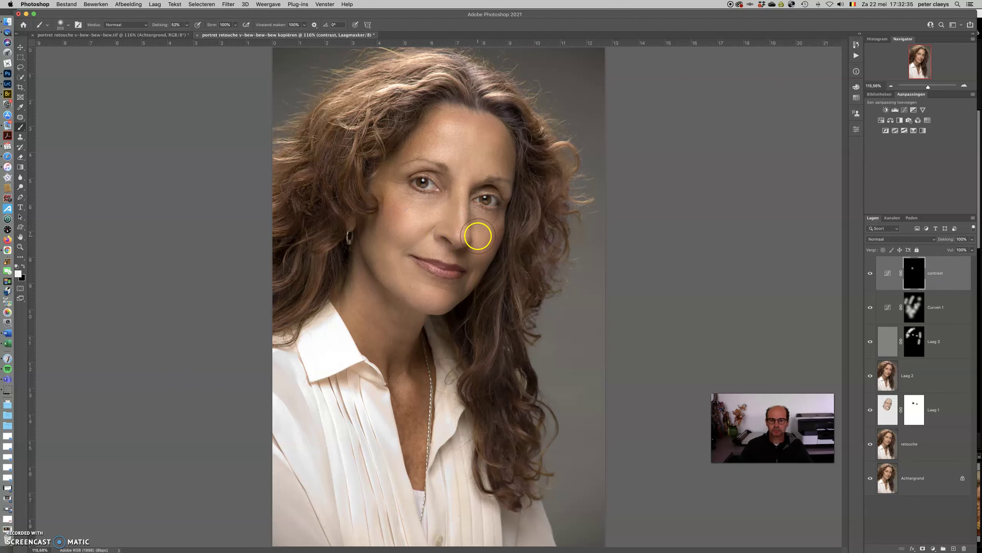
pyautogui.moveTo(447, 155); pyautogui.dragTo(466, 152)
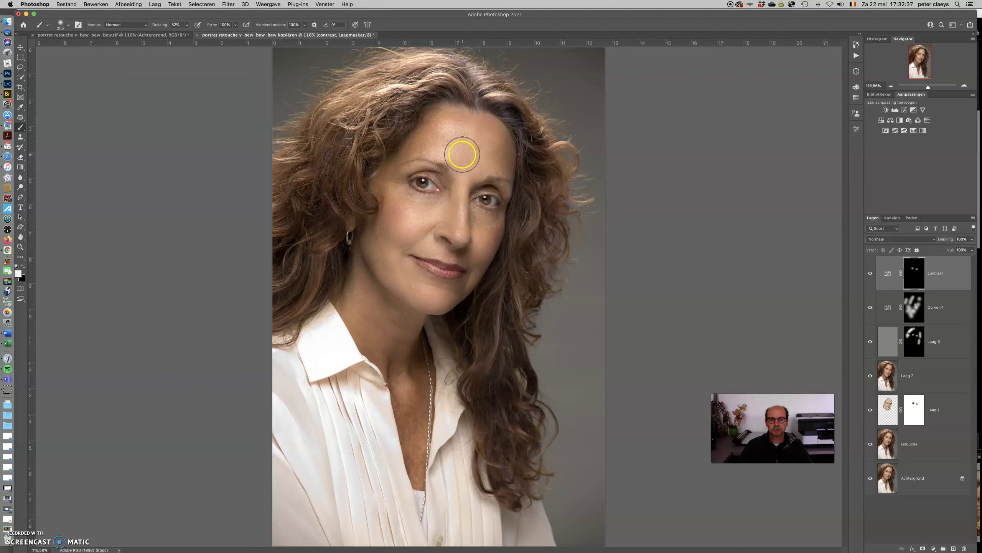
pyautogui.click(449, 189)
pyautogui.moveTo(449, 189); pyautogui.dragTo(424, 183)
pyautogui.click(483, 203)
pyautogui.moveTo(399, 247); pyautogui.dragTo(409, 285)
pyautogui.click(426, 287)
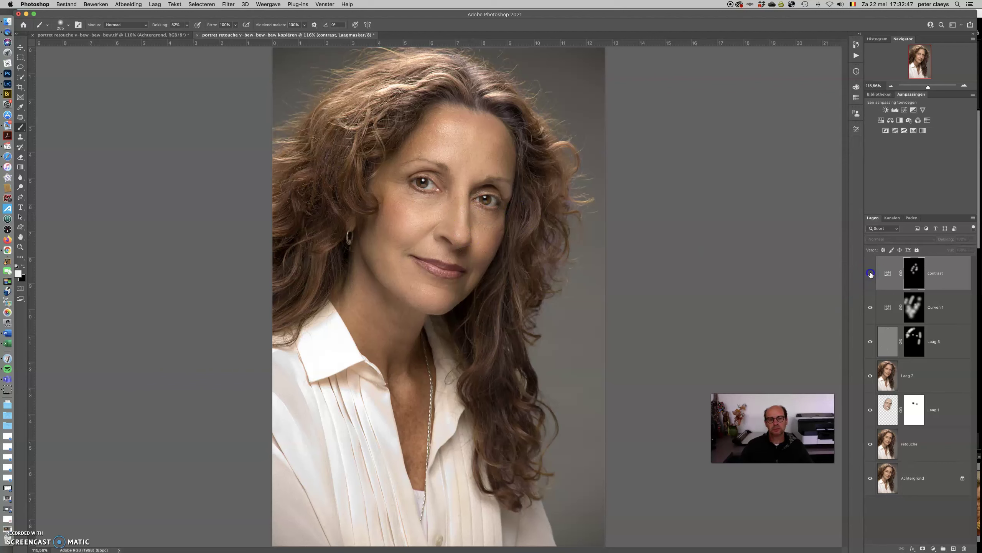
pyautogui.moveTo(348, 141)
pyautogui.mouseDown()
pyautogui.moveTo(337, 149)
pyautogui.moveTo(359, 143)
pyautogui.moveTo(415, 85)
pyautogui.moveTo(499, 104)
pyautogui.mouseUp()
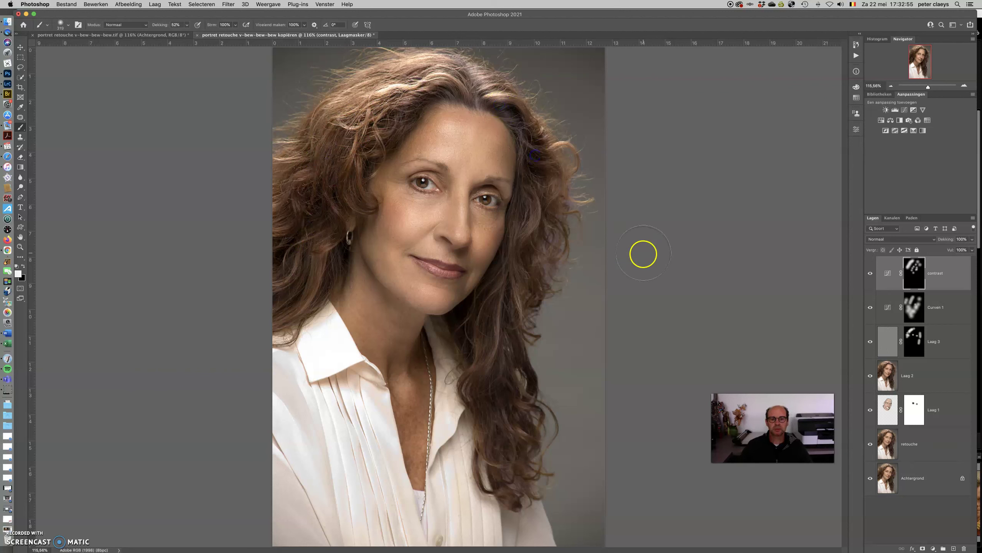
pyautogui.moveTo(534, 221); pyautogui.dragTo(526, 271)
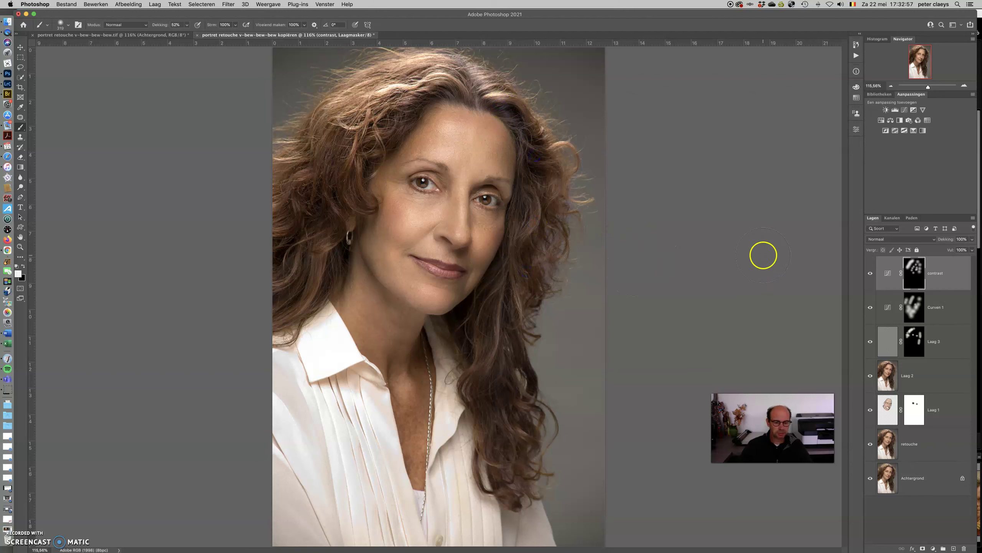
pyautogui.click(870, 272)
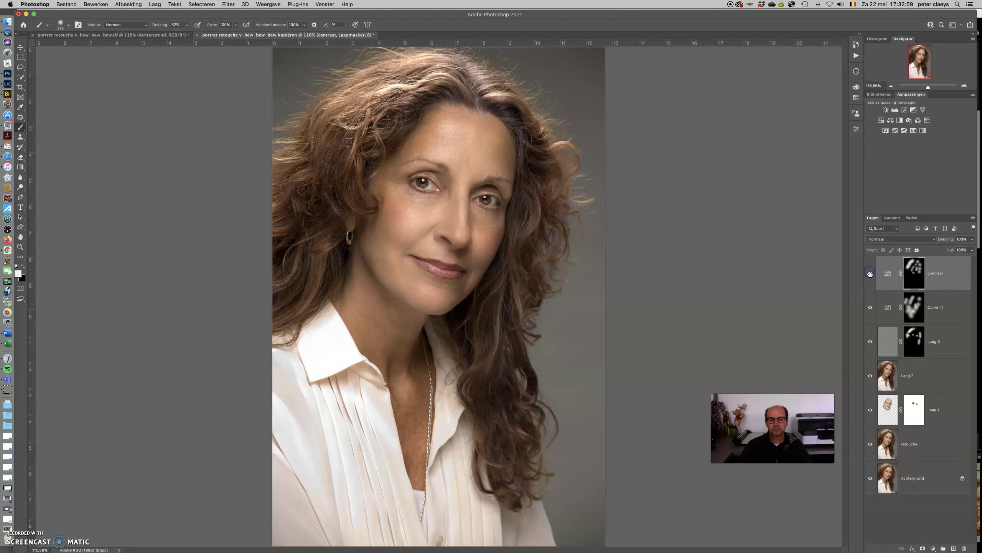
pyautogui.click(890, 274)
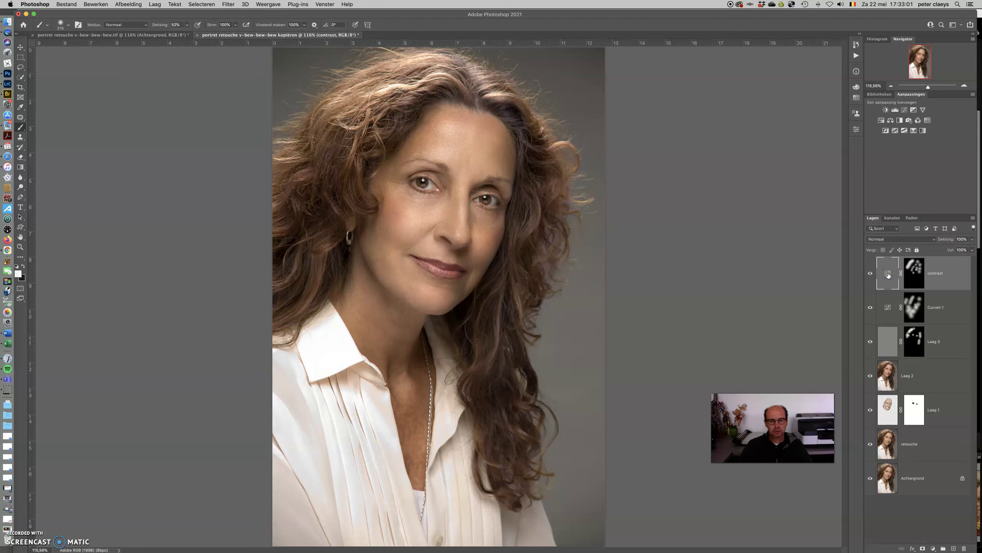
# Add another Curves layer with the midpoint lifted slightly and its mask inverted
pyautogui.moveTo(889, 275); pyautogui.dragTo(902, 108)
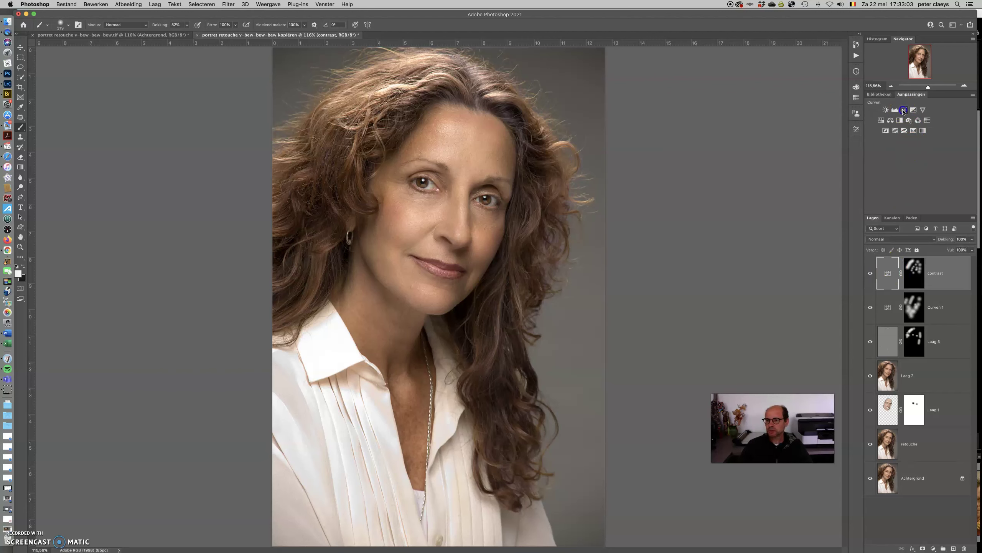
pyautogui.click(904, 111)
pyautogui.moveTo(762, 216); pyautogui.dragTo(761, 213)
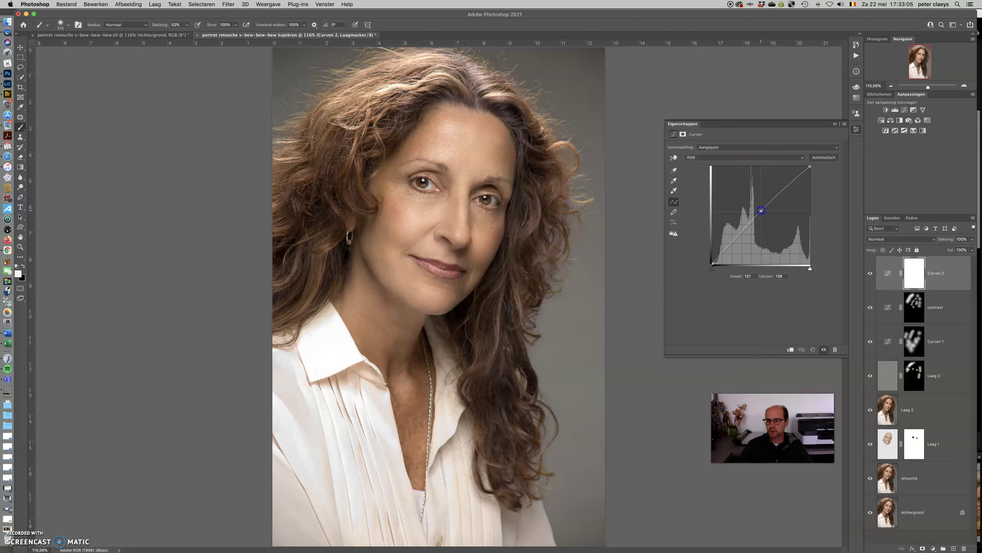
pyautogui.doubleClick(685, 124)
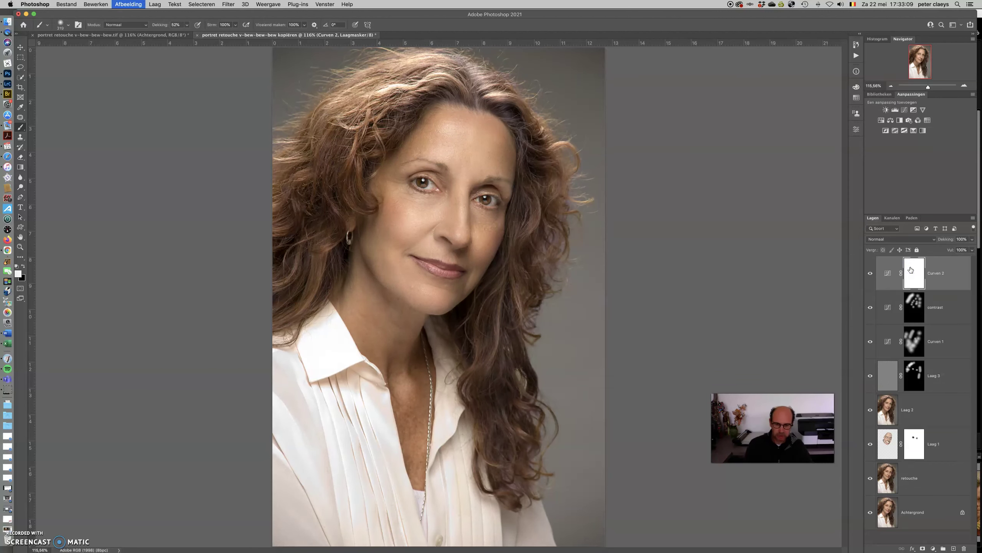
pyautogui.press('super+i')
# Brighten spots on the forehead, under the left eye and the chin with a 218-pixel brush
pyautogui.click(470, 153)
pyautogui.click(405, 220)
pyautogui.moveTo(482, 232)
pyautogui.mouseDown()
pyautogui.moveTo(474, 232)
pyautogui.moveTo(484, 240)
pyautogui.mouseUp()
pyautogui.click(418, 281)
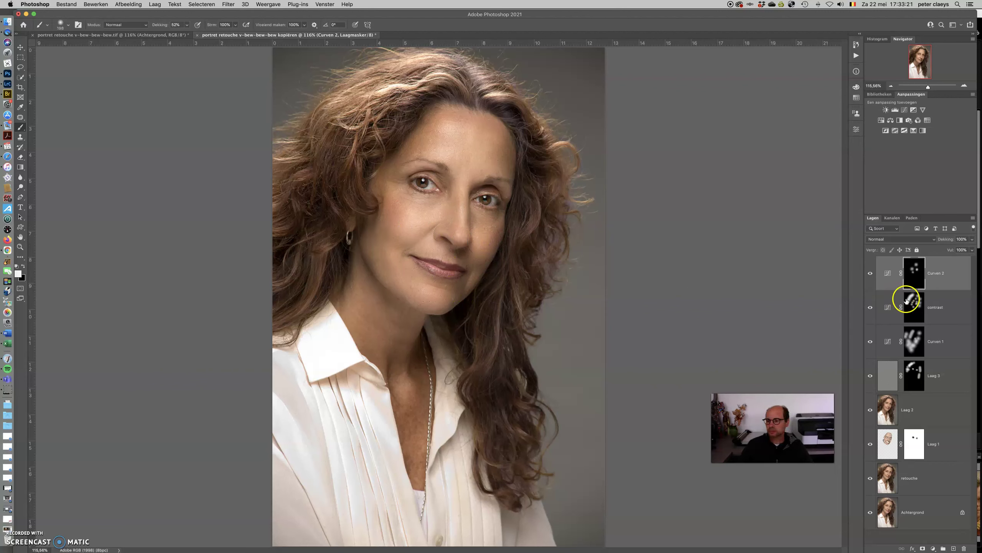
# Touch up the Curven 1 mask at the jaw and outer eye corner, comparing before and after
pyautogui.click(918, 338)
pyautogui.click(871, 341)
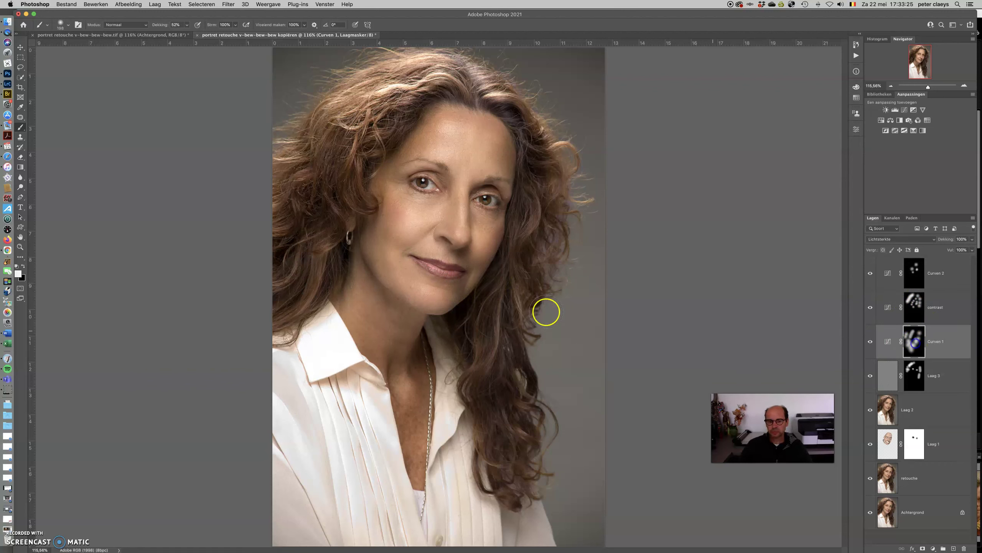
pyautogui.click(477, 280)
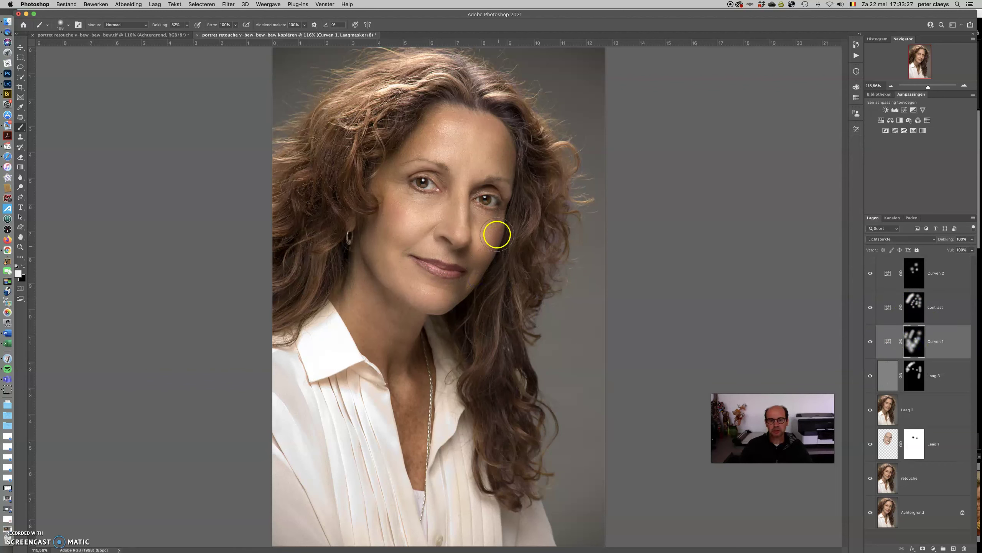
pyautogui.click(507, 189)
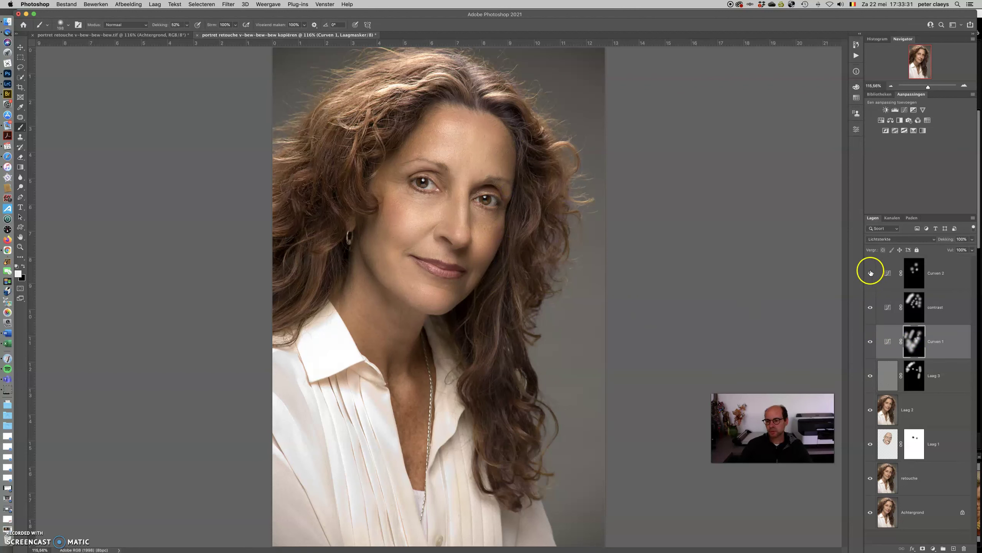
# Compare Curven 1 on and off, then add a new Curves layer, Curven 3, above Curven 2
pyautogui.click(871, 337)
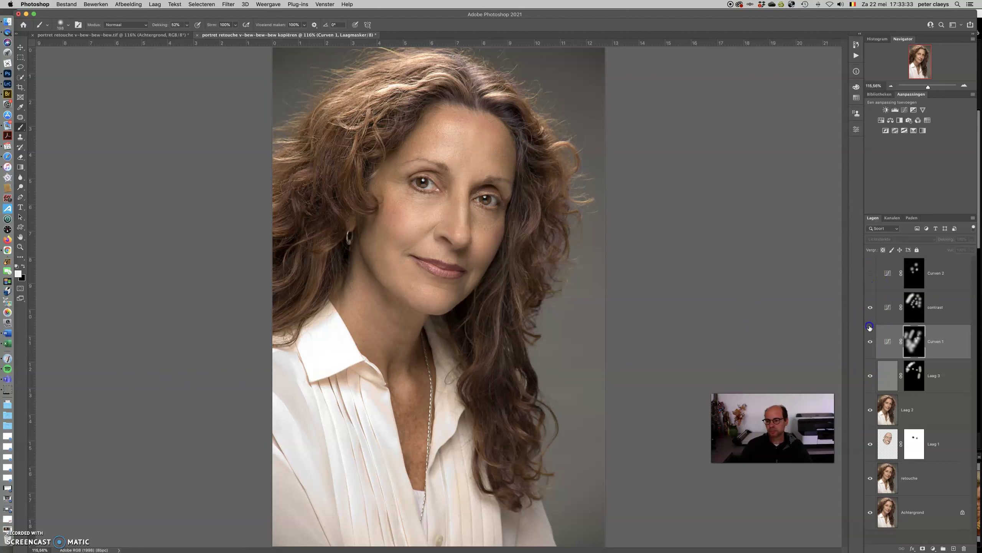
pyautogui.click(870, 278)
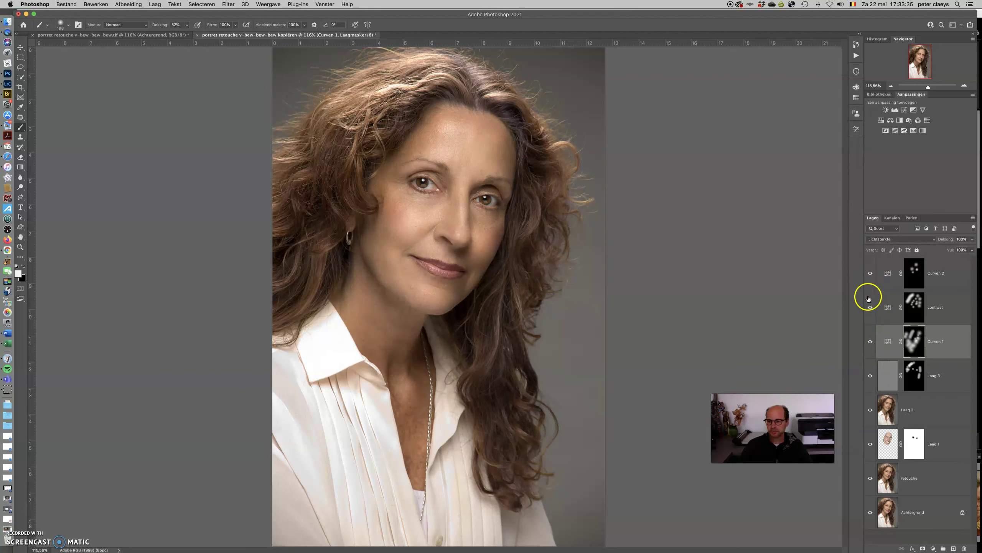
pyautogui.click(890, 273)
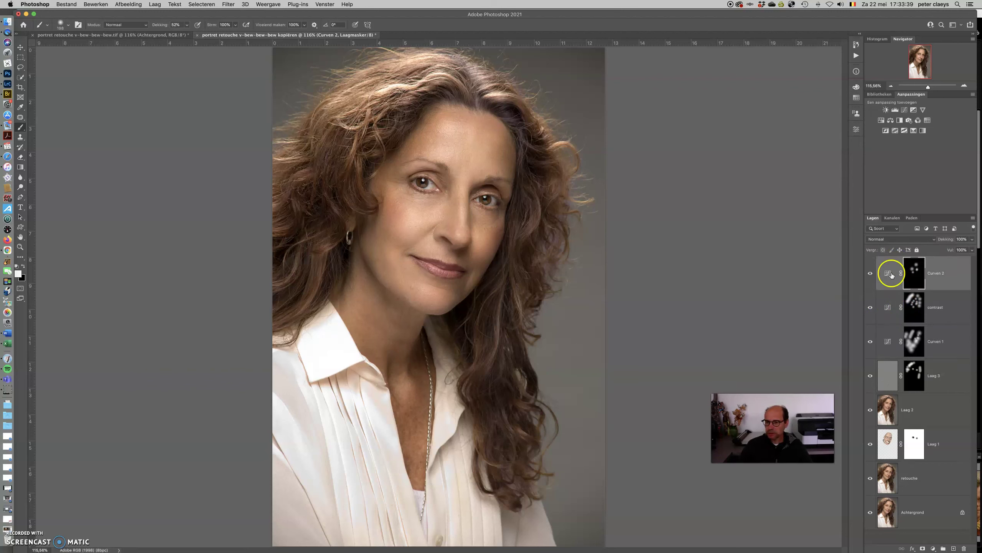
pyautogui.click(904, 110)
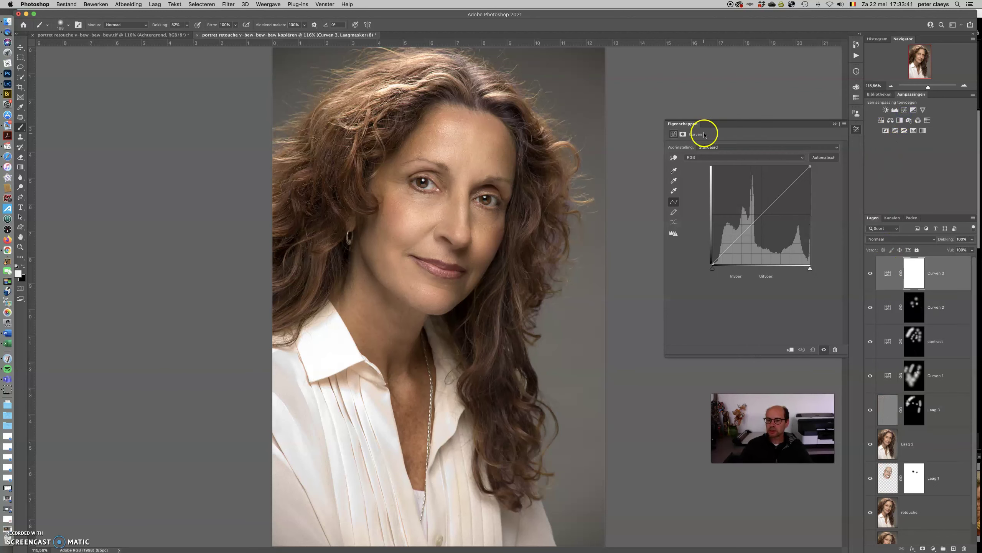
# Set Curven 3 to Lineair tegenhouden (toevoegen) blending and invert its mask to black
pyautogui.doubleClick(686, 125)
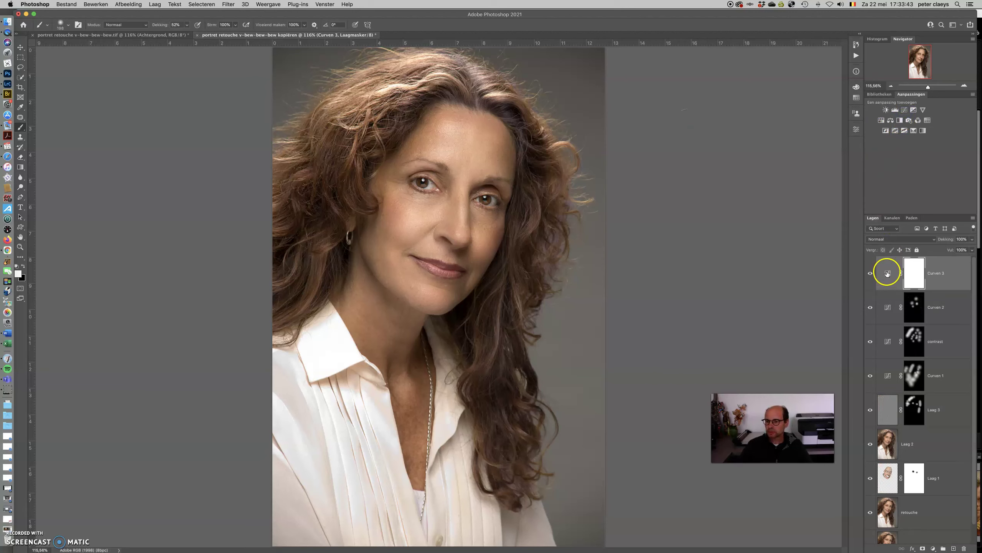
pyautogui.click(886, 239)
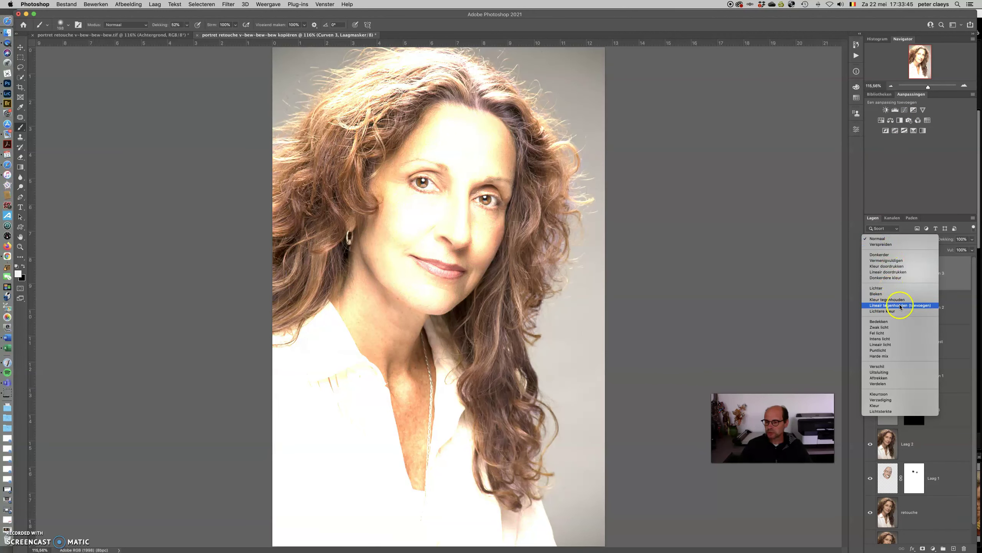
pyautogui.click(920, 306)
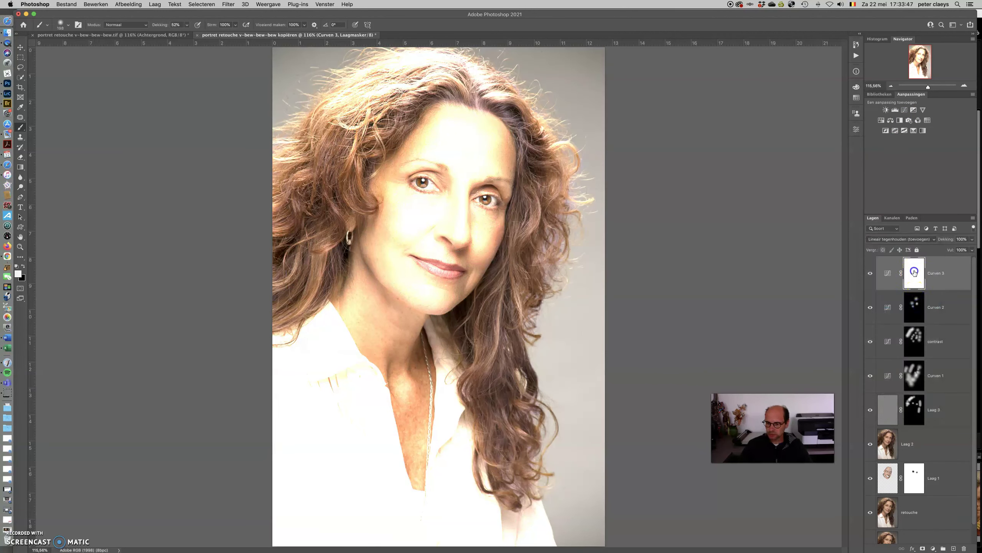
pyautogui.press('super+i')
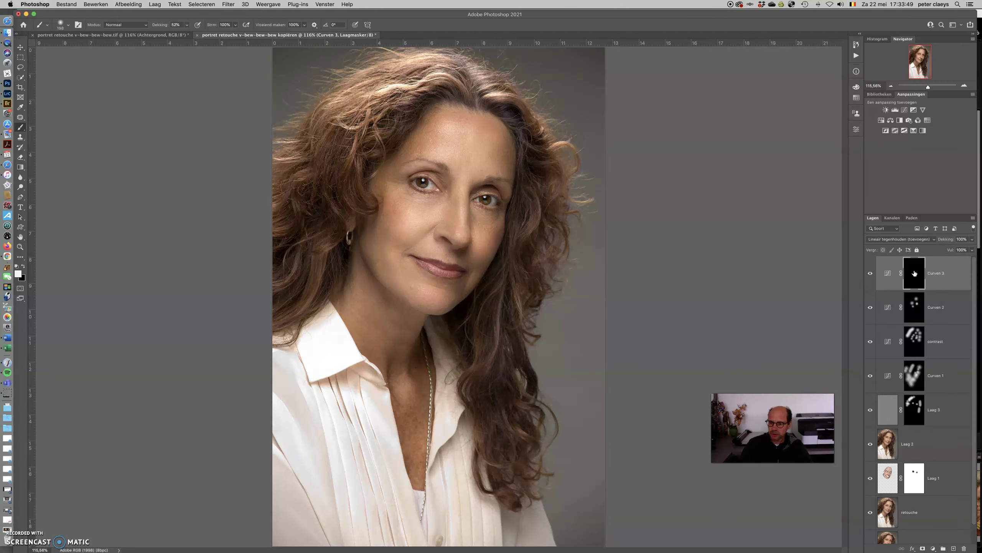
pyautogui.moveTo(445, 213); pyautogui.dragTo(488, 295)
# Zoom in on the left eye and set the brush to 20 px at 100% opacity
pyautogui.moveTo(401, 208); pyautogui.dragTo(426, 323)
pyautogui.moveTo(395, 263); pyautogui.dragTo(193, 262)
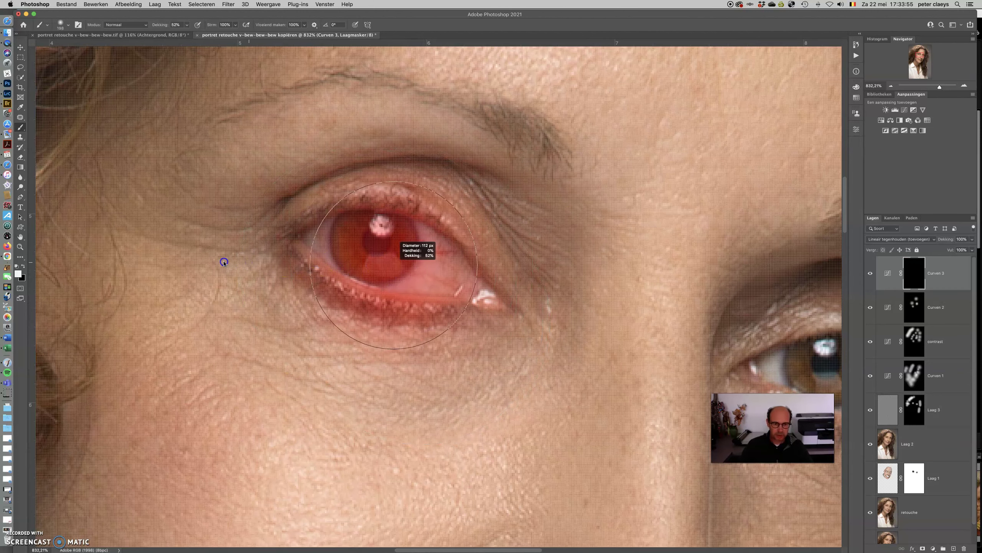
pyautogui.moveTo(160, 25); pyautogui.dragTo(204, 25)
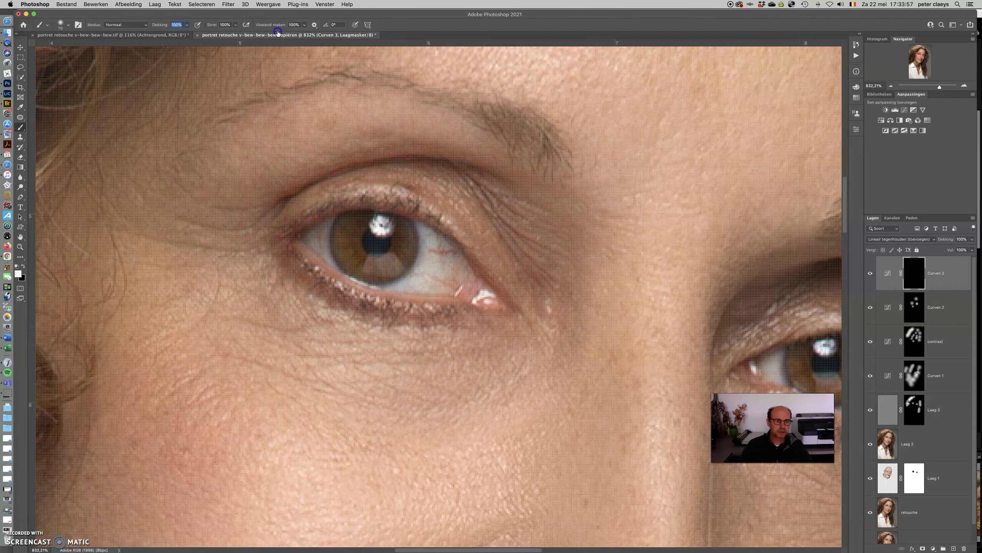
pyautogui.moveTo(346, 298); pyautogui.dragTo(261, 288)
pyautogui.moveTo(355, 237); pyautogui.dragTo(346, 236)
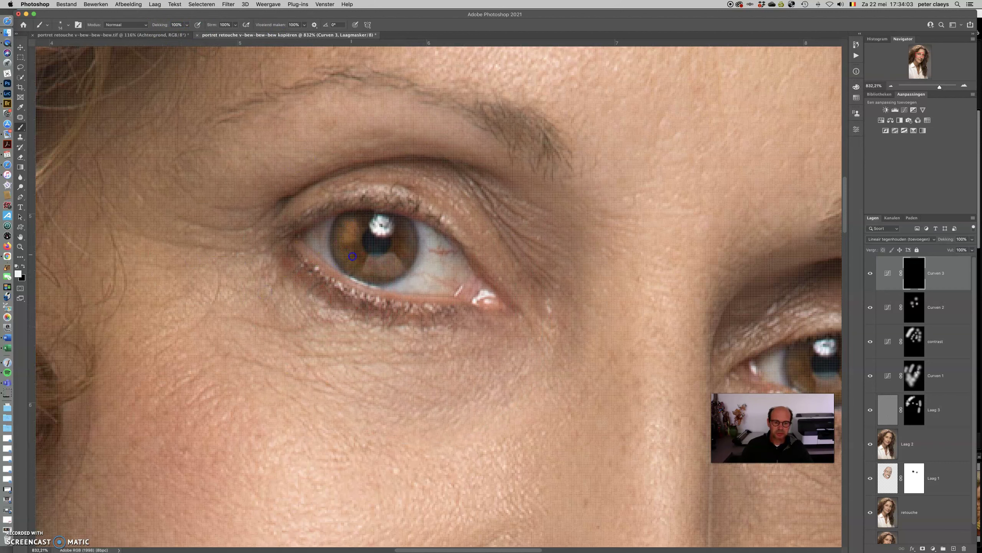
# Paint white on the Curven 3 mask over the left and right irises, then view the whole portrait
pyautogui.moveTo(399, 258)
pyautogui.mouseDown()
pyautogui.moveTo(404, 236)
pyautogui.moveTo(349, 259)
pyautogui.mouseUp()
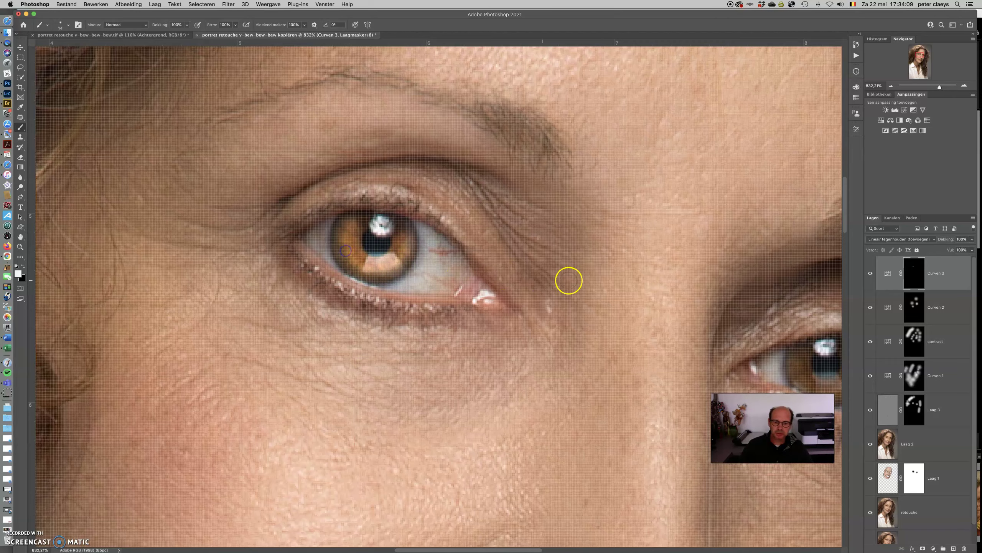
pyautogui.hscroll(3, 595, 278)
pyautogui.hscroll(5, 605, 344)
pyautogui.hscroll(3, 556, 360)
pyautogui.moveTo(557, 360)
pyautogui.mouseDown()
pyautogui.moveTo(564, 390)
pyautogui.moveTo(595, 356)
pyautogui.moveTo(595, 373)
pyautogui.moveTo(576, 391)
pyautogui.mouseUp()
pyautogui.press('super+0')
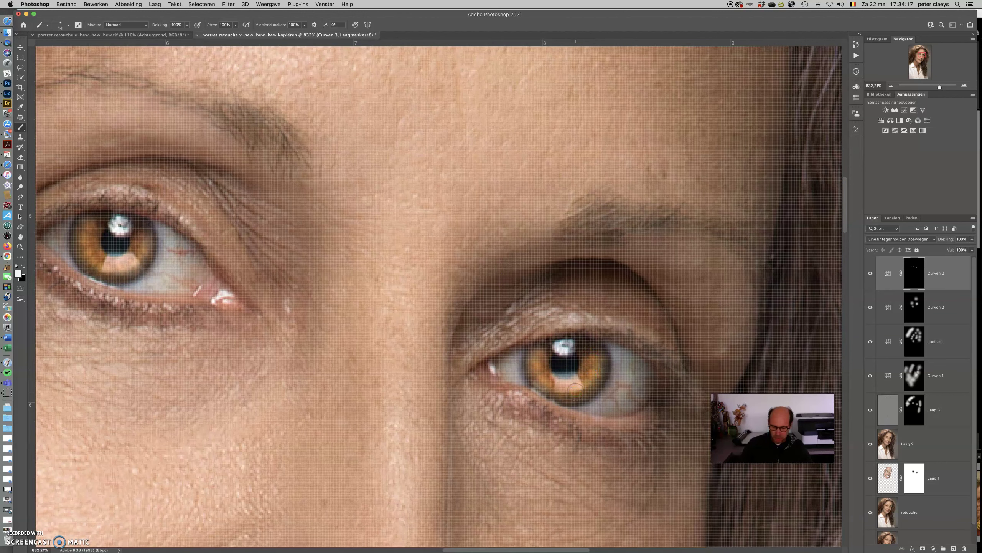
# Compare Curven 3 on and off, then drop its opacity and bring it back to about 10%
pyautogui.click(871, 273)
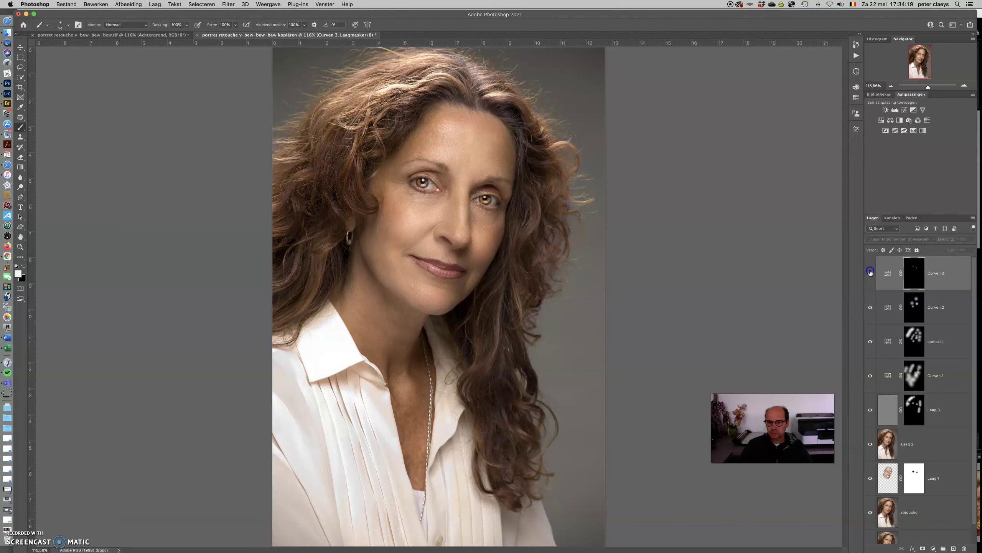
pyautogui.moveTo(948, 238); pyautogui.dragTo(804, 237)
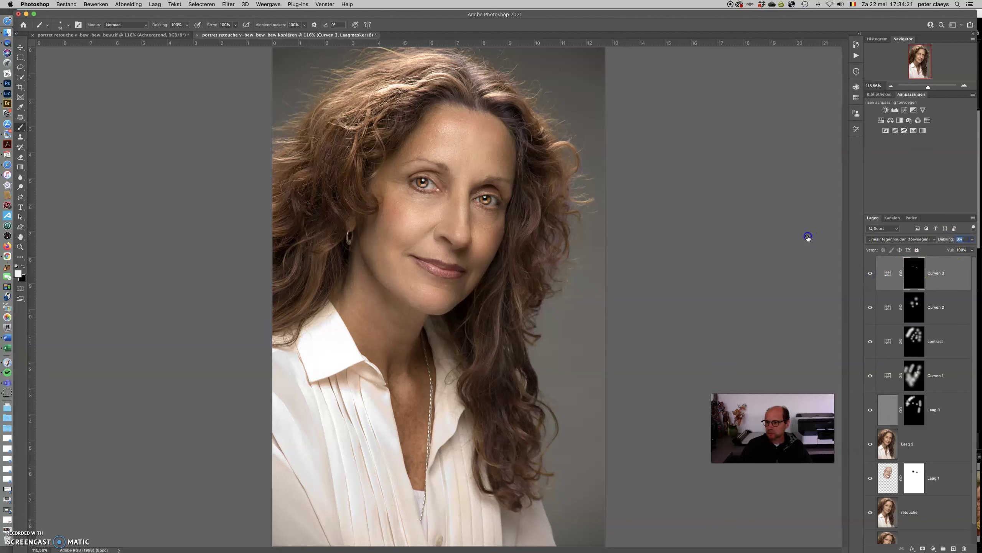
pyautogui.moveTo(974, 243); pyautogui.dragTo(940, 250)
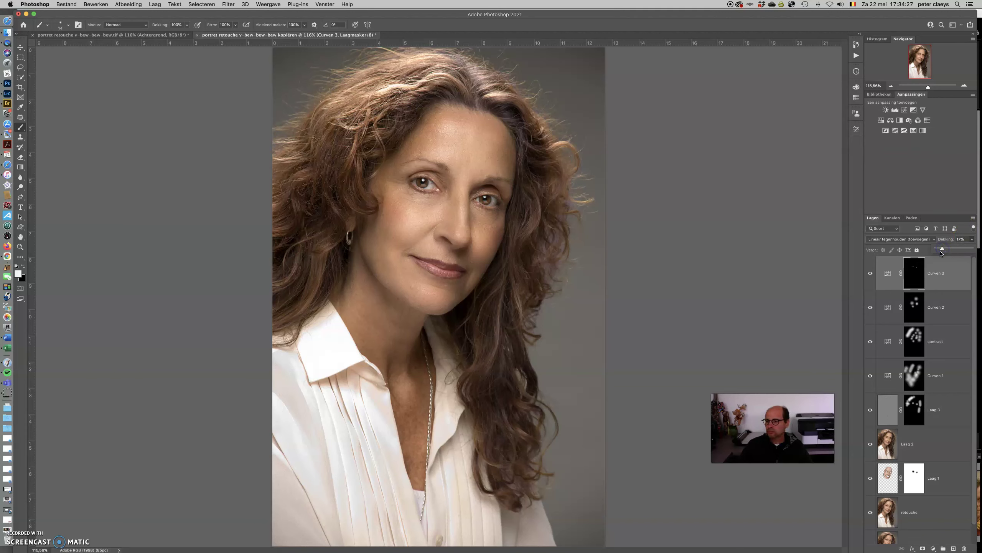
# Fine-tune Curven 3's opacity to about 15%, toggling its visibility to compare
pyautogui.click(892, 273)
pyautogui.click(871, 274)
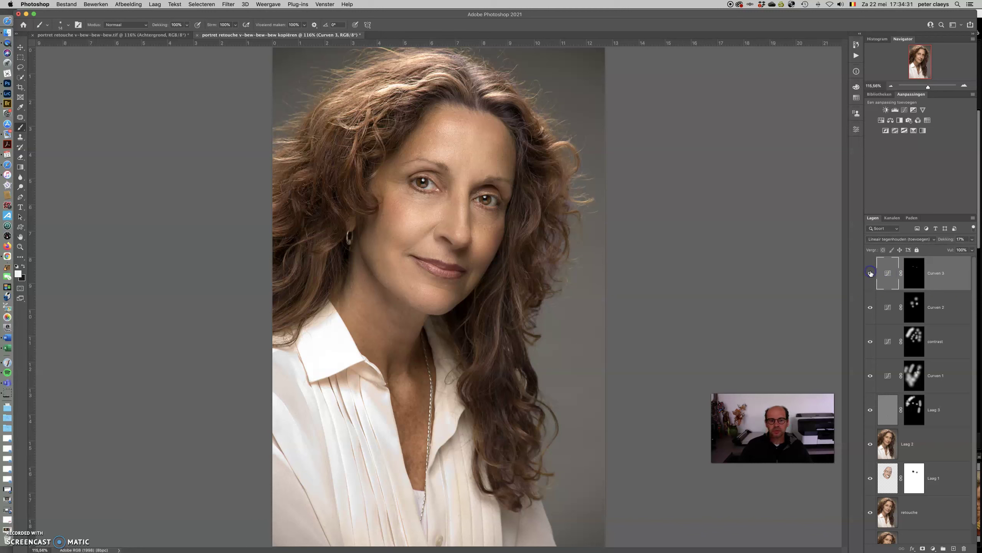
pyautogui.click(951, 240)
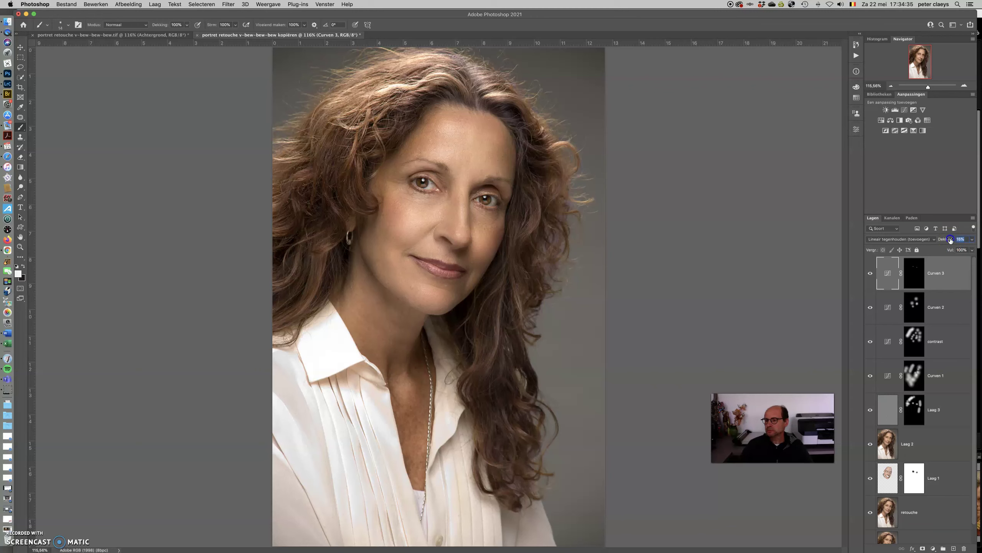
pyautogui.click(870, 273)
pyautogui.click(870, 273)
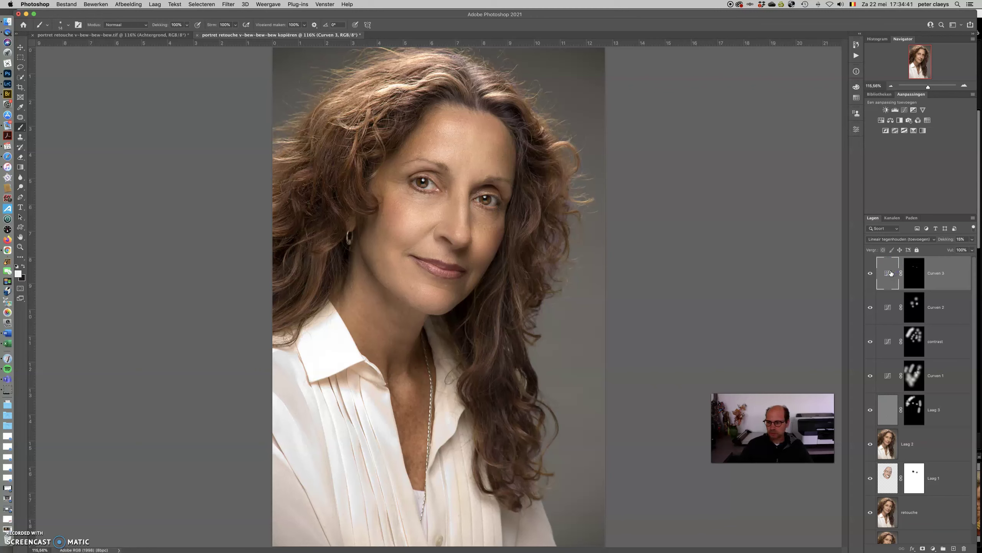
pyautogui.scroll(-1, 884, 511)
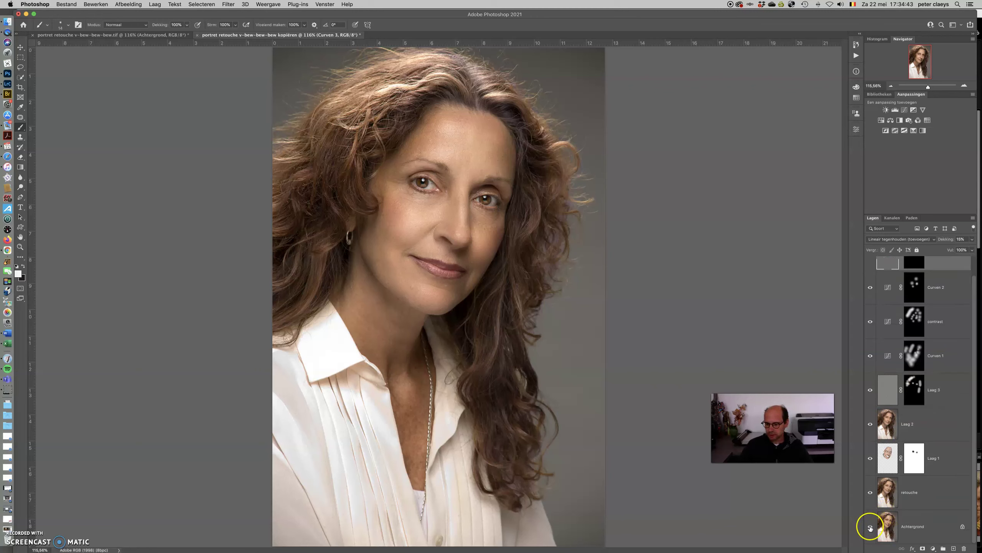
pyautogui.keyDown('alt'); pyautogui.click(870, 526); pyautogui.keyUp('alt')
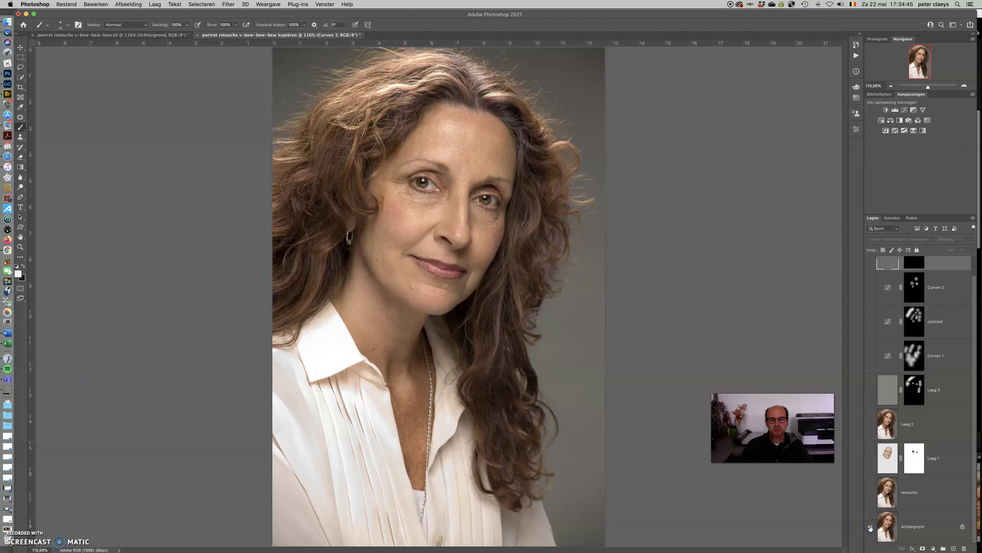
pyautogui.keyDown('alt'); pyautogui.click(871, 526); pyautogui.keyUp('alt')
pyautogui.click(887, 525)
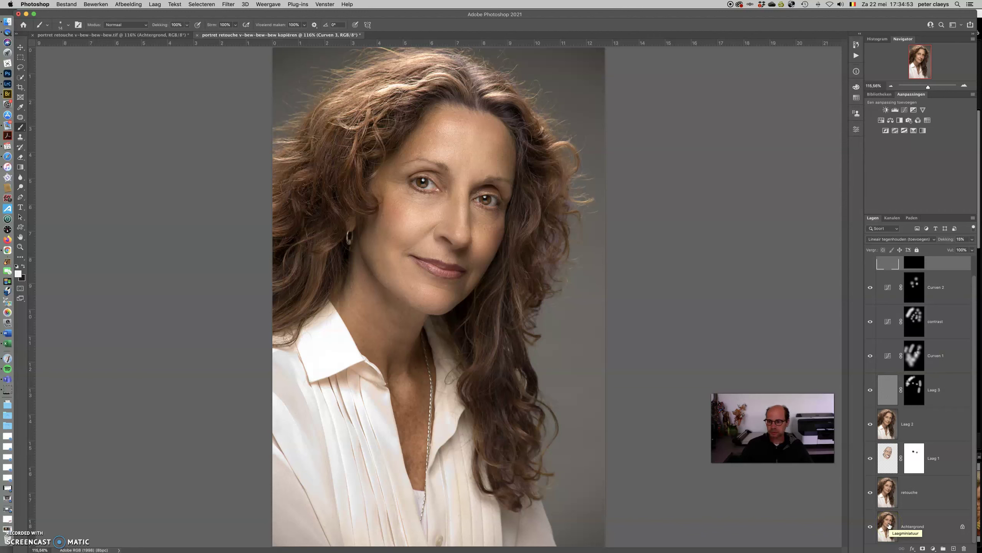
pyautogui.click(917, 431)
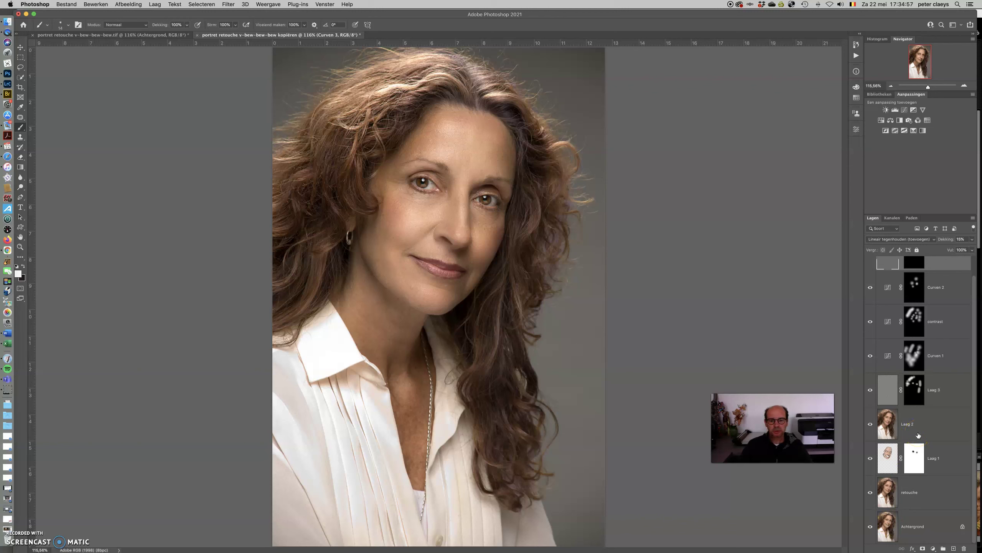
pyautogui.scroll(1, 919, 435)
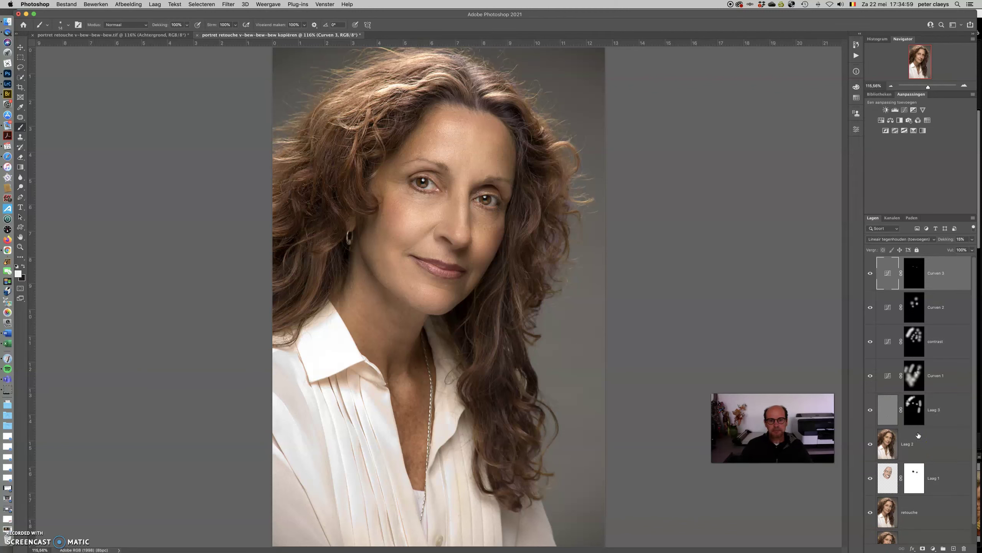
pyautogui.click(889, 273)
pyautogui.click(690, 176)
pyautogui.moveTo(691, 176)
pyautogui.mouseDown()
pyautogui.moveTo(238, 382)
pyautogui.moveTo(215, 410)
pyautogui.mouseUp()
pyautogui.moveTo(208, 411)
pyautogui.mouseDown()
pyautogui.moveTo(167, 456)
pyautogui.moveTo(76, 496)
pyautogui.moveTo(29, 538)
pyautogui.mouseUp()
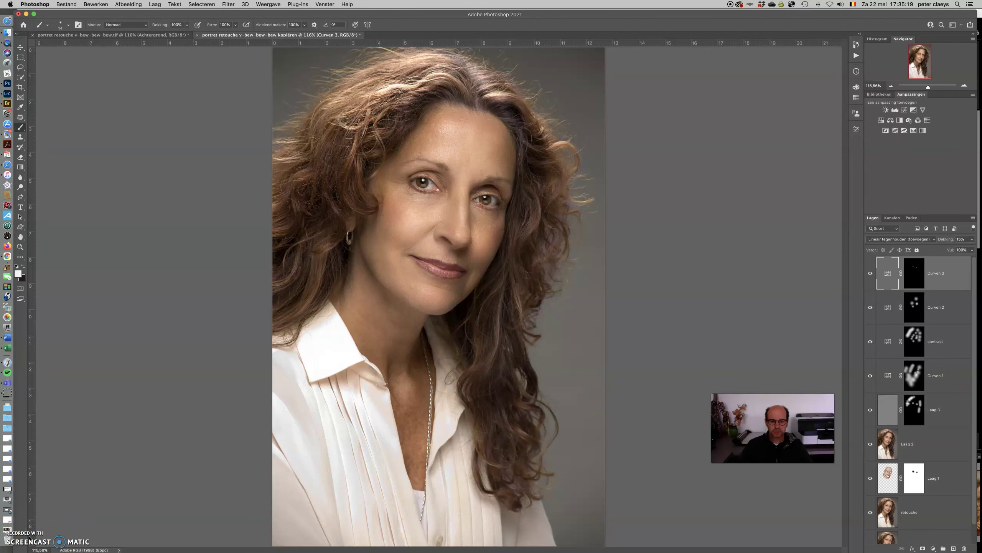